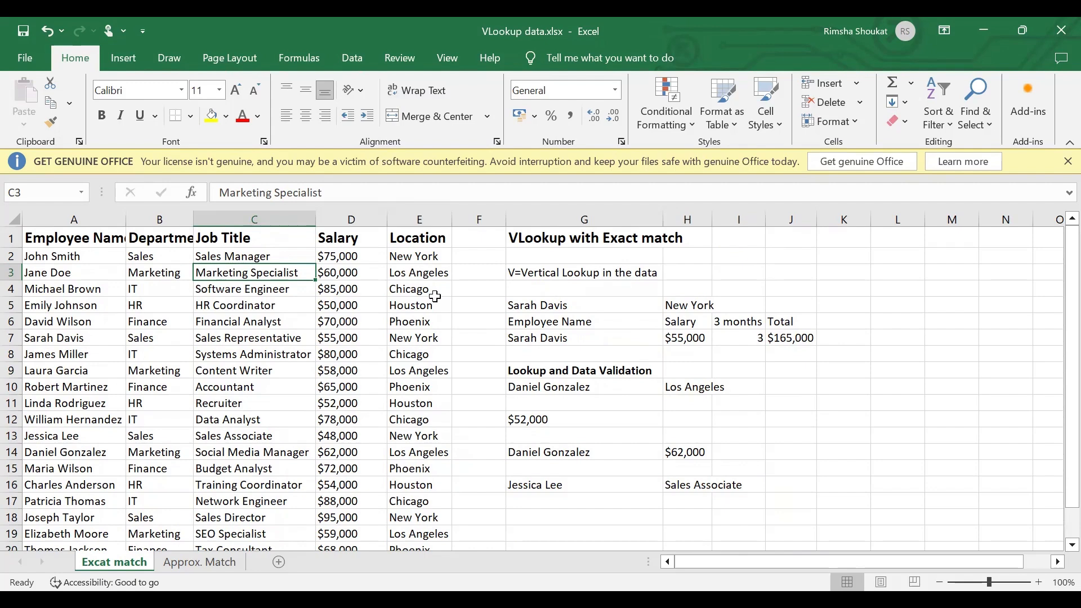
Look over the employee table in columns A to E down to its last row
{"action": "scroll", "coordinate": [133, 393], "scroll_direction": "down", "scroll_amount": 3}
{"action": "scroll", "coordinate": [133, 392], "scroll_direction": "up", "scroll_amount": 3}
{"action": "scroll", "coordinate": [153, 400], "scroll_direction": "down", "scroll_amount": 3}
{"action": "scroll", "coordinate": [156, 423], "scroll_direction": "up", "scroll_amount": 3}
{"action": "scroll", "coordinate": [156, 443], "scroll_direction": "down", "scroll_amount": 15}
{"action": "scroll", "coordinate": [156, 444], "scroll_direction": "up", "scroll_amount": 15}
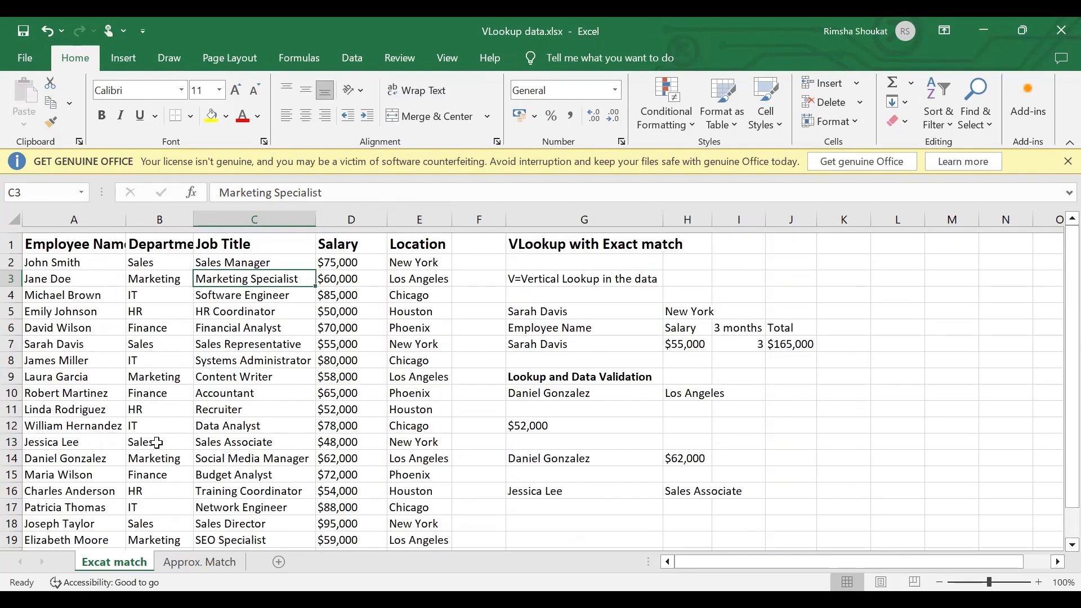
{"action": "scroll", "coordinate": [158, 443], "scroll_direction": "down", "scroll_amount": 1}
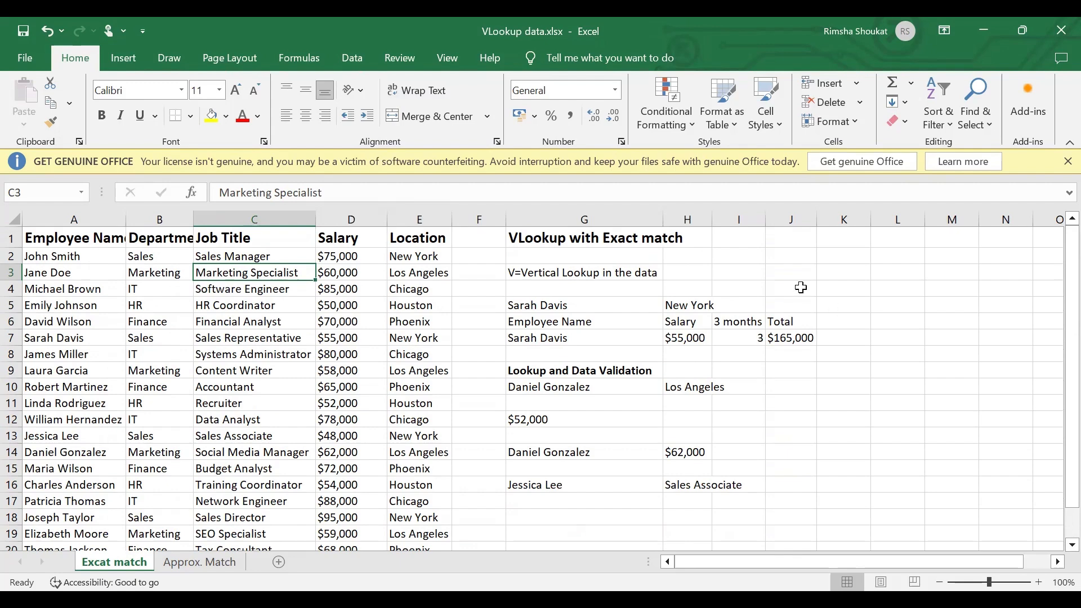
Clear the old lookup result in H5, the Salary heading in H6 and the value in H7
{"action": "left_click_drag", "start_coordinate": [685, 307], "coordinate": [794, 342]}
{"action": "key", "text": "BackSpace"}
{"action": "left_click", "coordinate": [671, 323]}
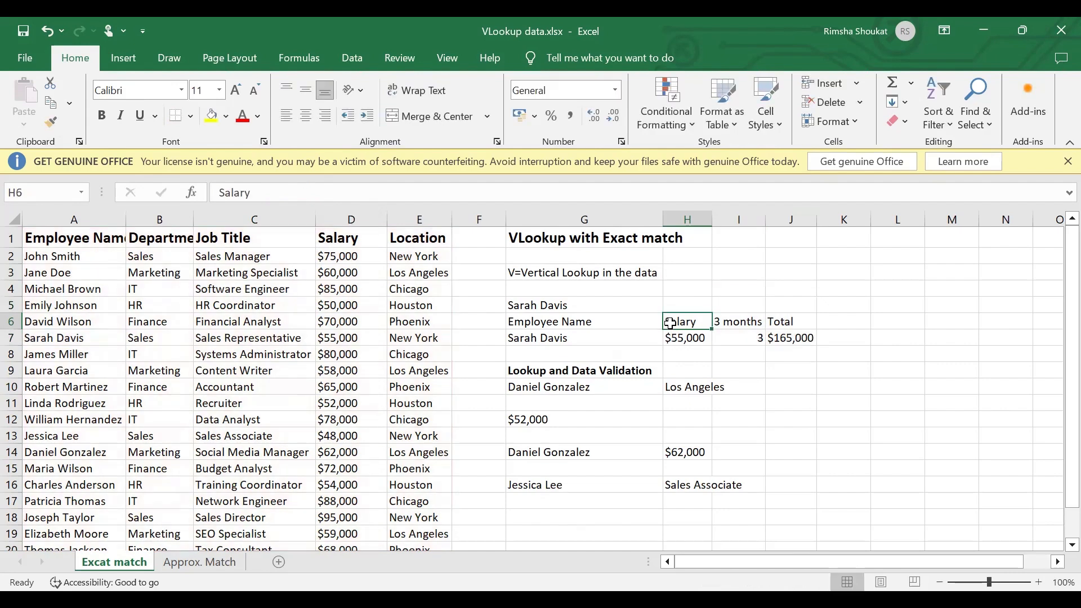
{"action": "key", "text": "BackSpace"}
{"action": "key", "text": "Return"}
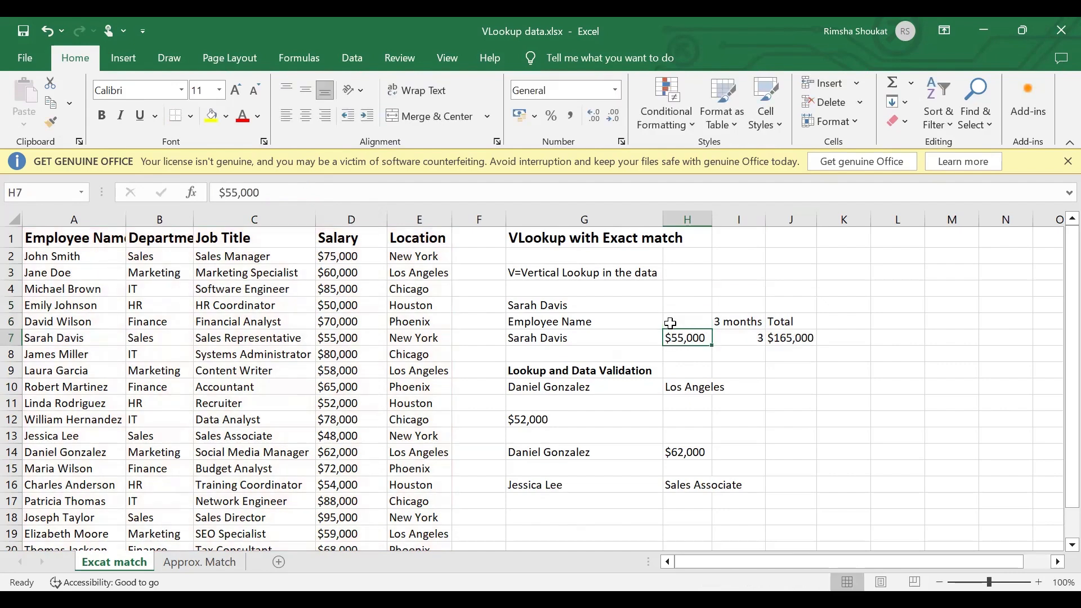
{"action": "key", "text": "BackSpace"}
Clear the 3 months and Total headings and the values beneath them in I6:J7
{"action": "key", "text": "Right"}
{"action": "key", "text": "Up"}
{"action": "key", "text": "BackSpace"}
{"action": "key", "text": "Return"}
{"action": "key", "text": "Right"}
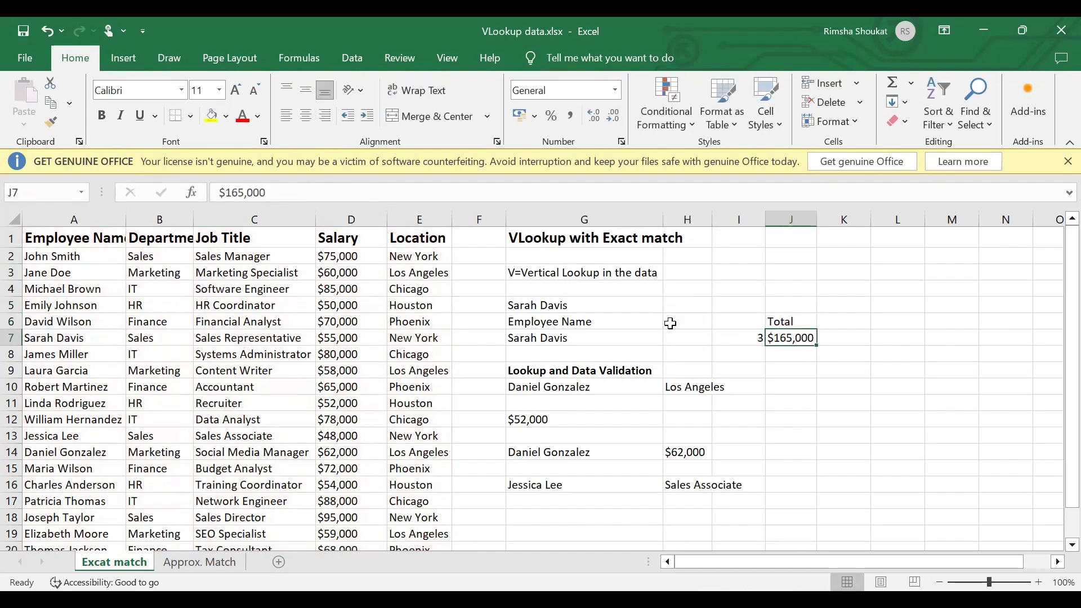
{"action": "key", "text": "BackSpace"}
{"action": "key", "text": "Up"}
{"action": "key", "text": "BackSpace"}
{"action": "key", "text": "Left"}
{"action": "key", "text": "Down"}
{"action": "key", "text": "BackSpace"}
Begin a VLOOKUP formula in H5 with the employee name in G5 as the lookup value
{"action": "key", "text": "Up"}
{"action": "key", "text": "Left"}
{"action": "key", "text": "Up"}
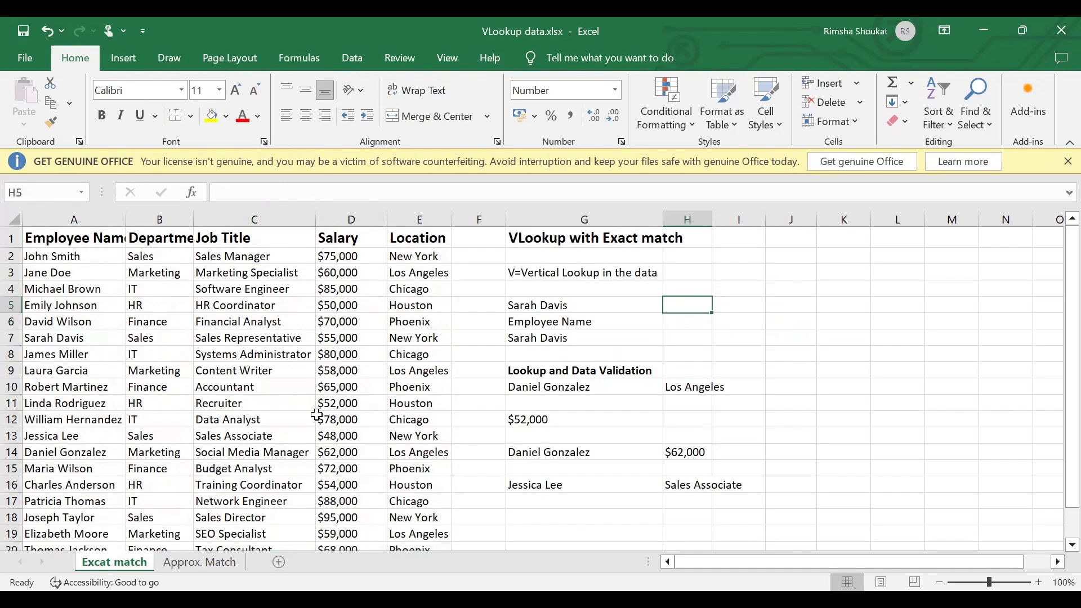
{"action": "left_click", "coordinate": [42, 341]}
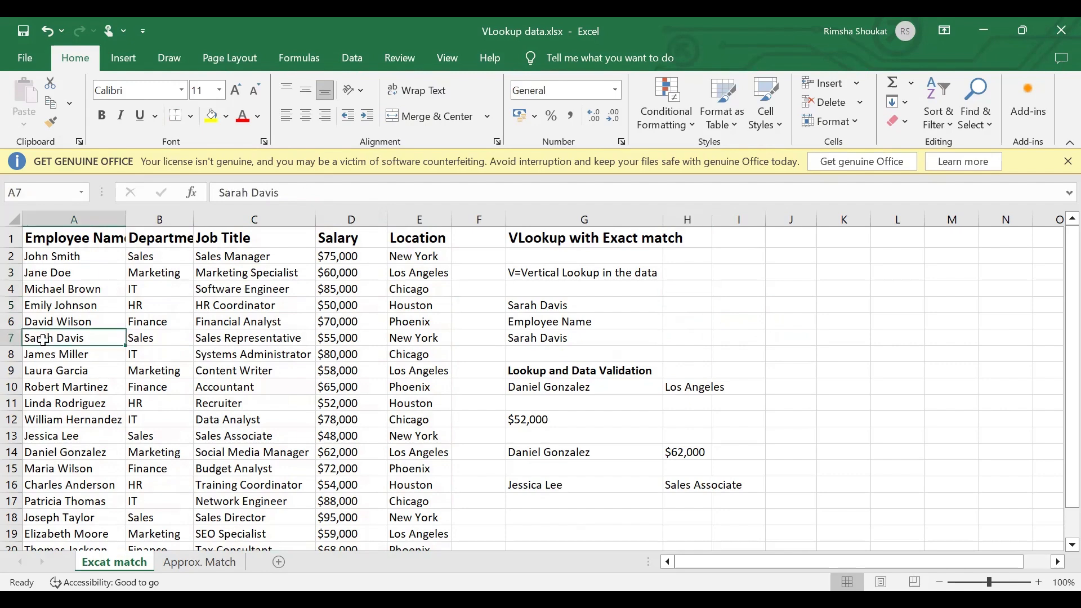
{"action": "left_click", "coordinate": [695, 309]}
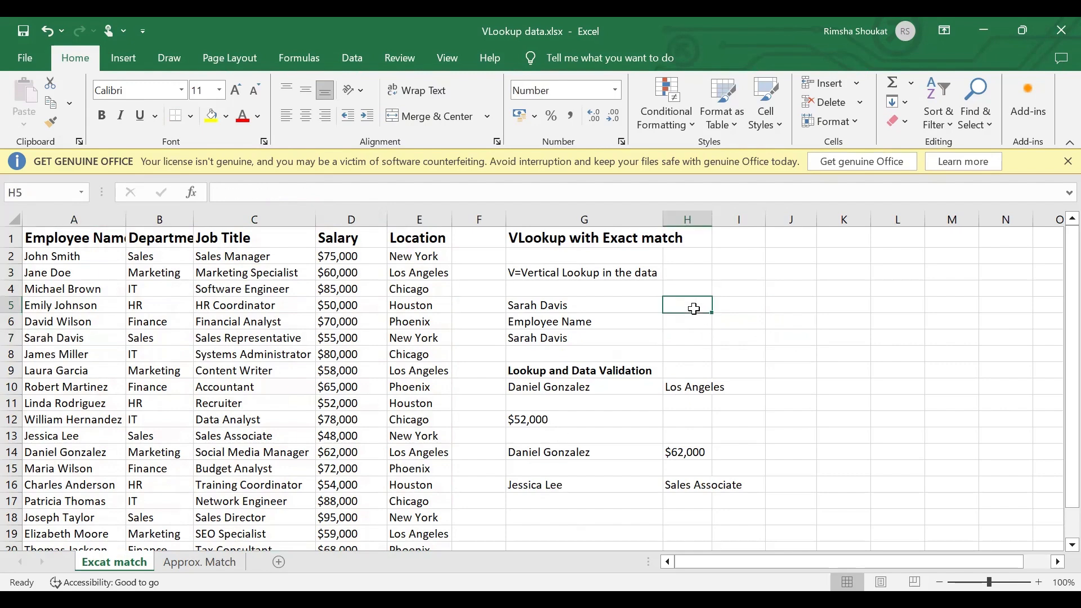
{"action": "type", "text": "=v"}
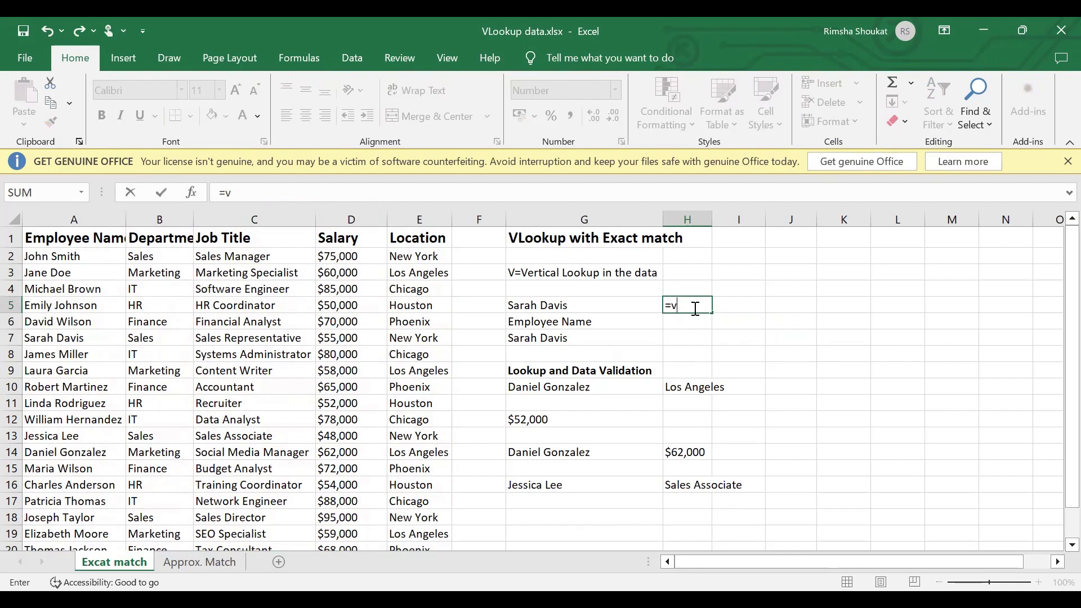
{"action": "type", "text": "loo"}
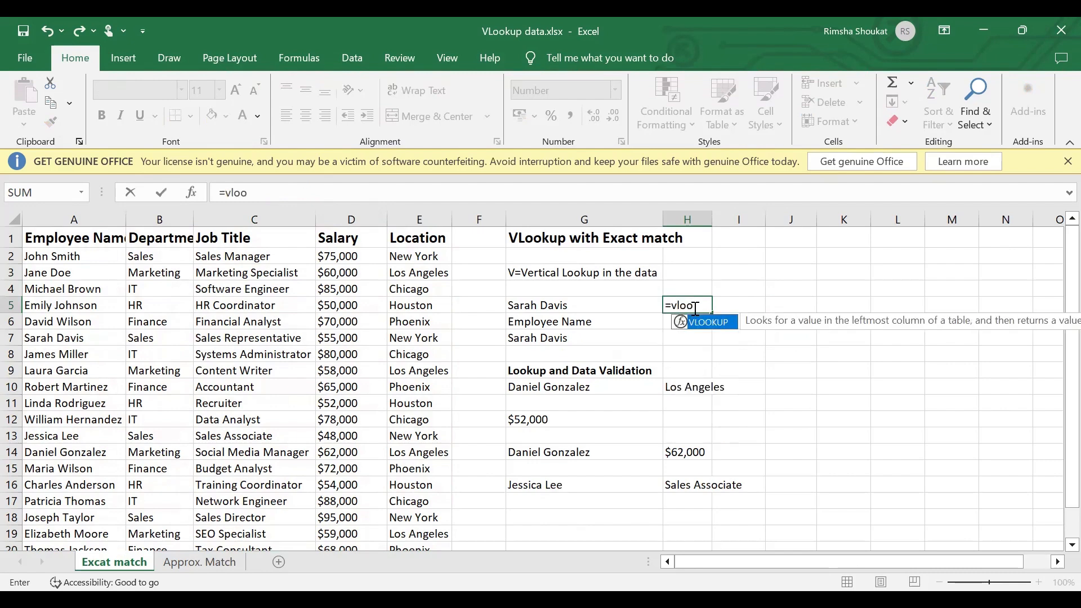
{"action": "key", "text": "Tab"}
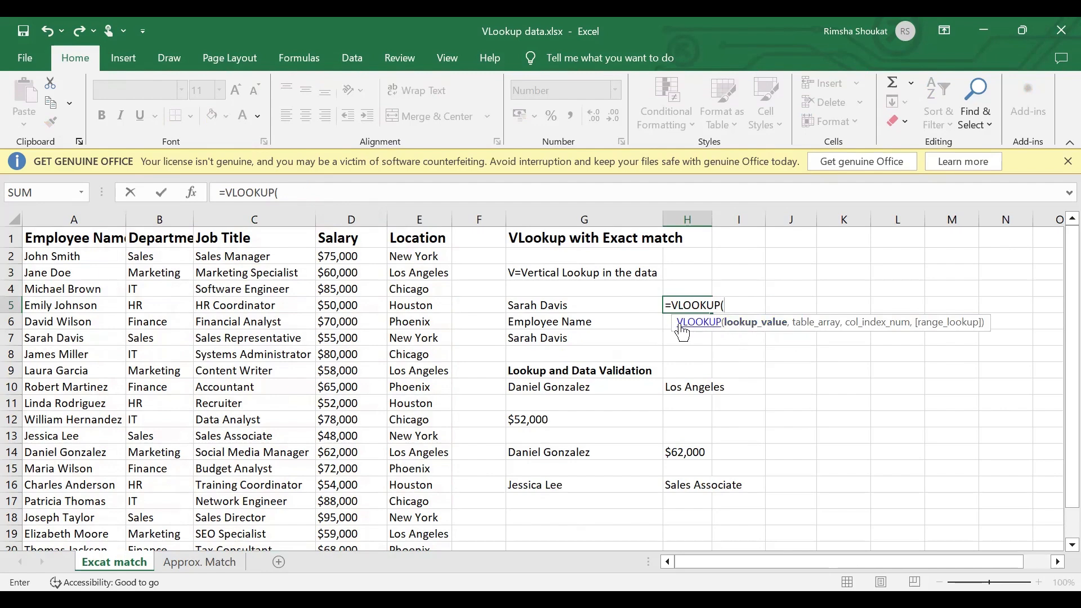
{"action": "left_click", "coordinate": [557, 308]}
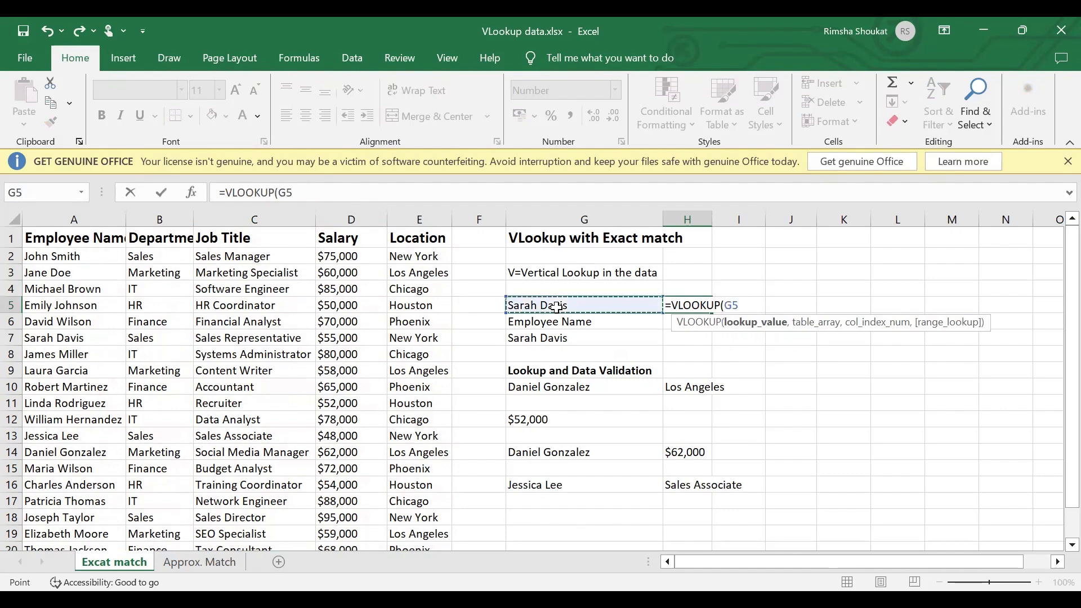
{"action": "type", "text": ","}
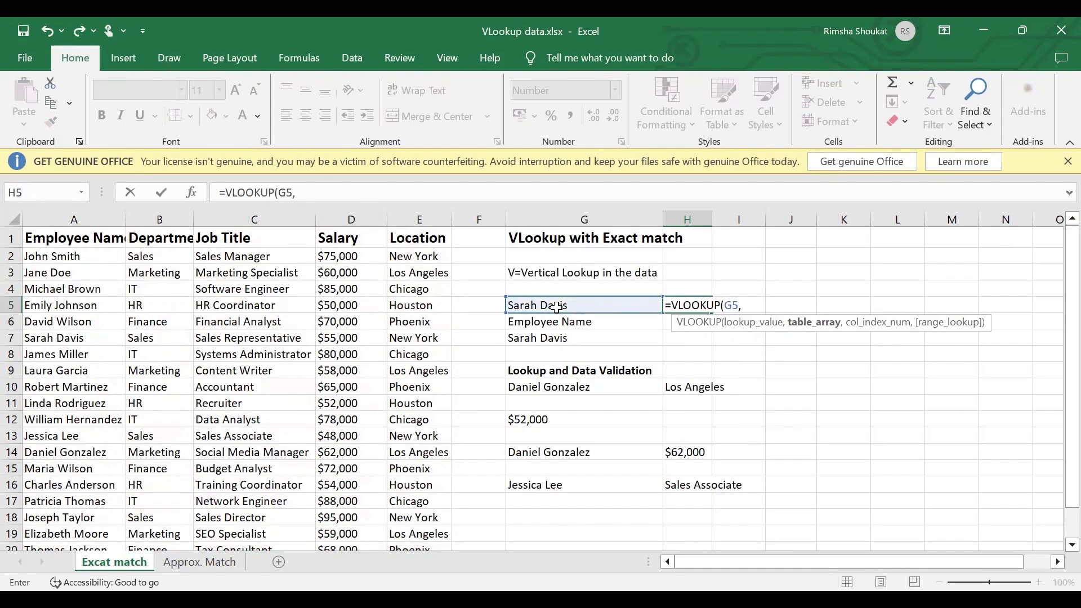
Set the whole employee table, A1:E21, as the table array of the H5 formula
{"action": "left_click", "coordinate": [38, 243]}
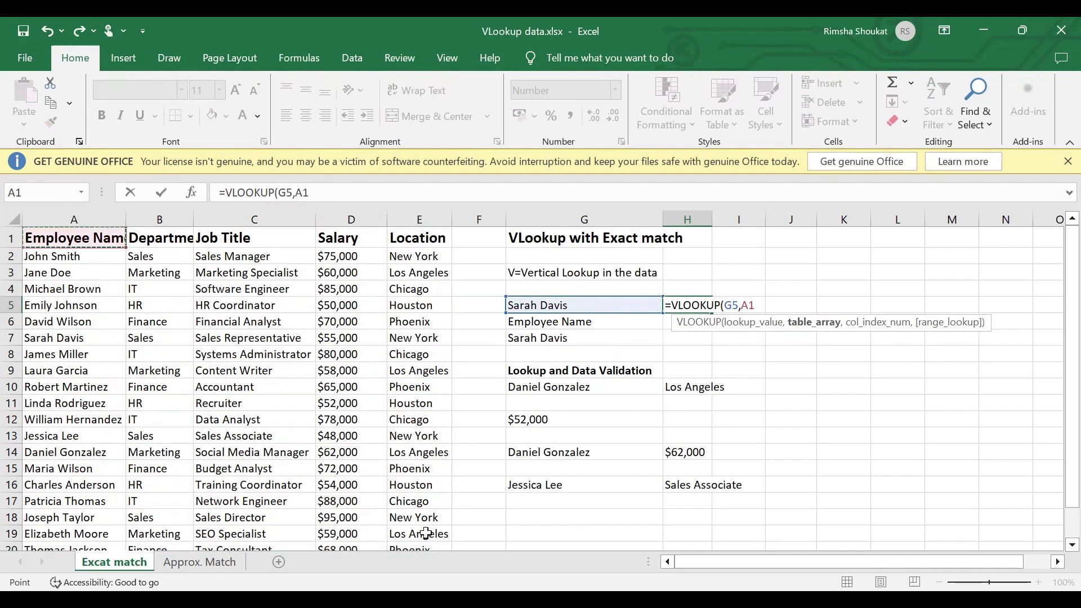
{"action": "key", "text": "ctrl+shift+Right"}
{"action": "key", "text": "ctrl+shift+Down"}
{"action": "type", "text": ","}
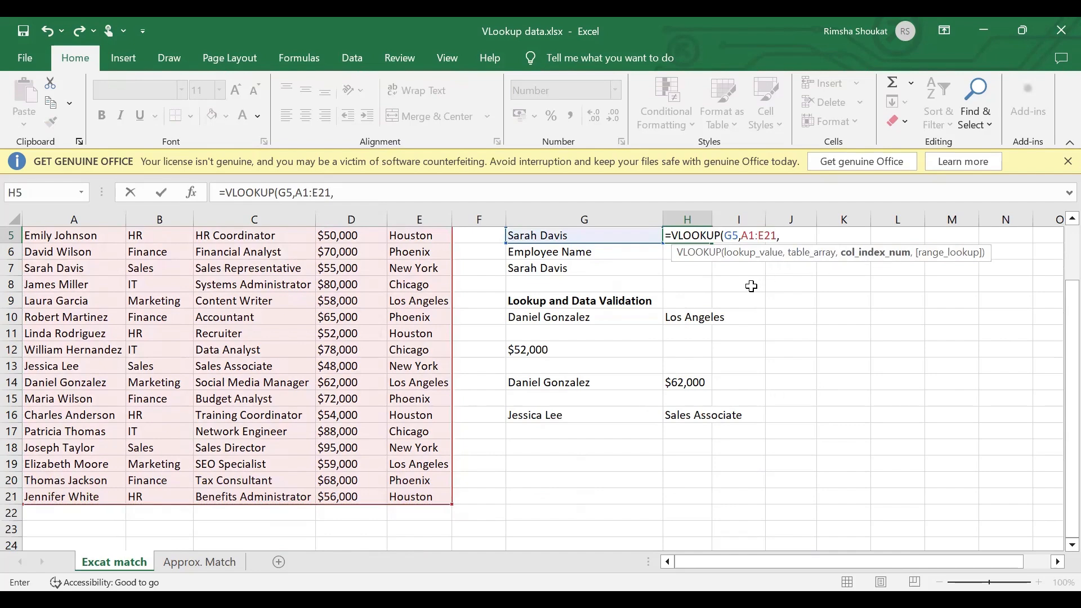
{"action": "scroll", "coordinate": [562, 309], "scroll_direction": "up", "scroll_amount": 2}
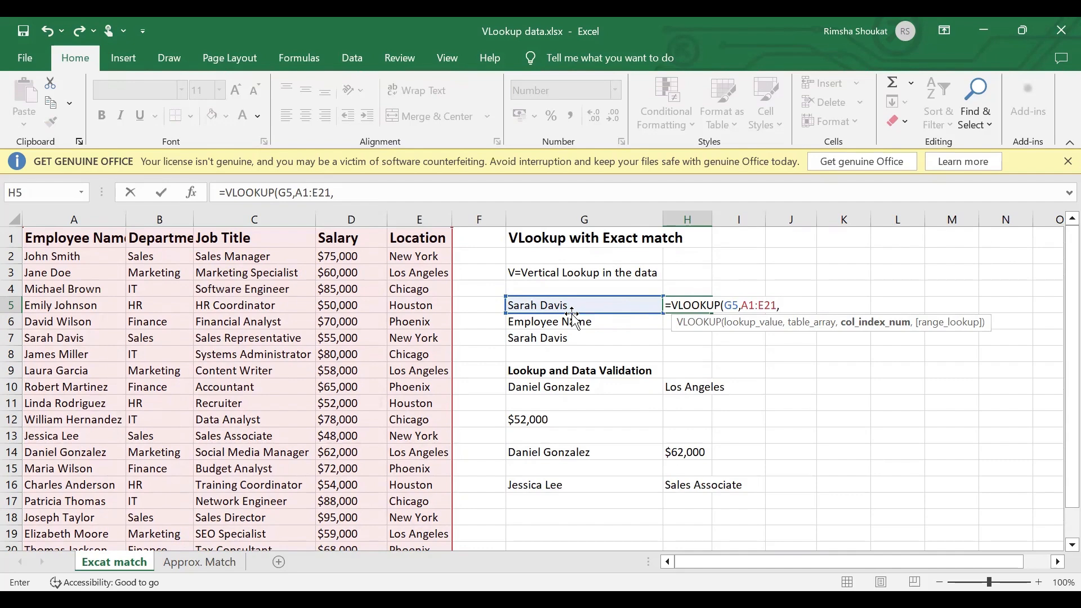
Complete the H5 VLOOKUP with column index 4 and FALSE for an exact match, and enter the formula
{"action": "type", "text": "4,"}
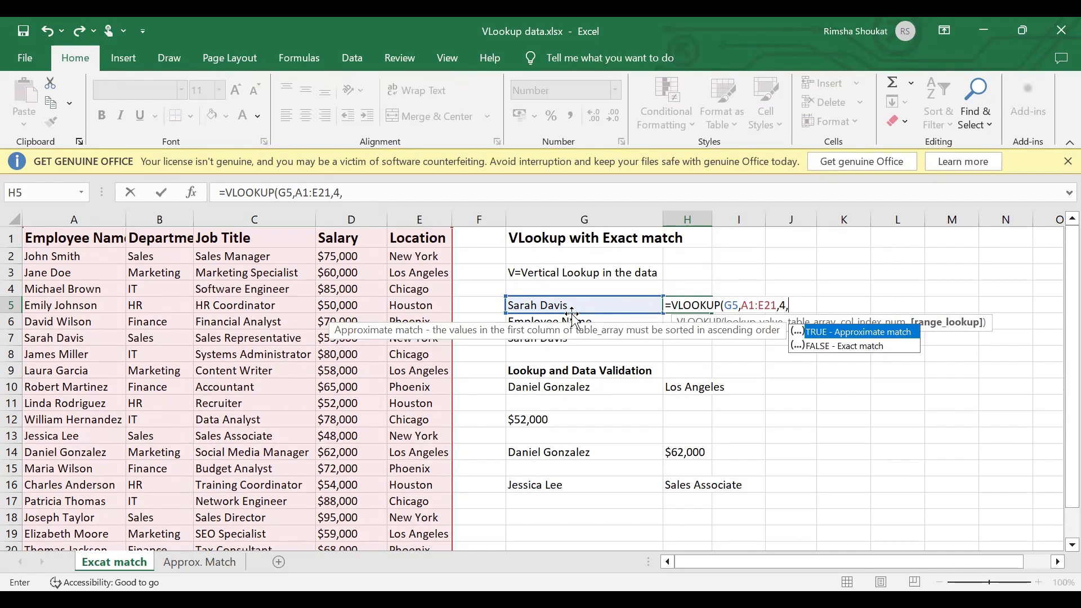
{"action": "left_click", "coordinate": [830, 353]}
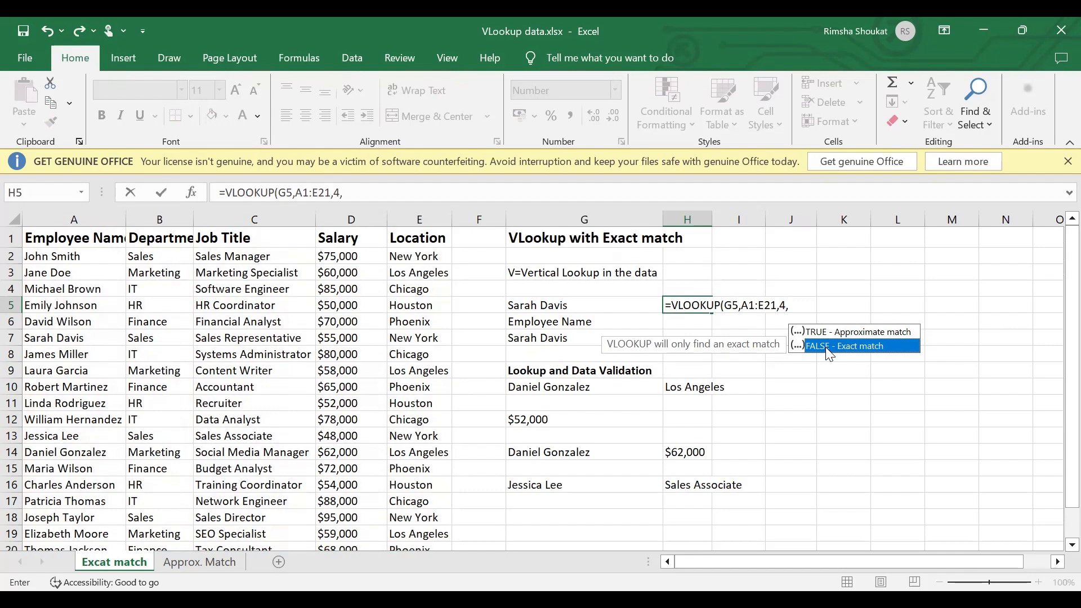
{"action": "double_click", "coordinate": [826, 347]}
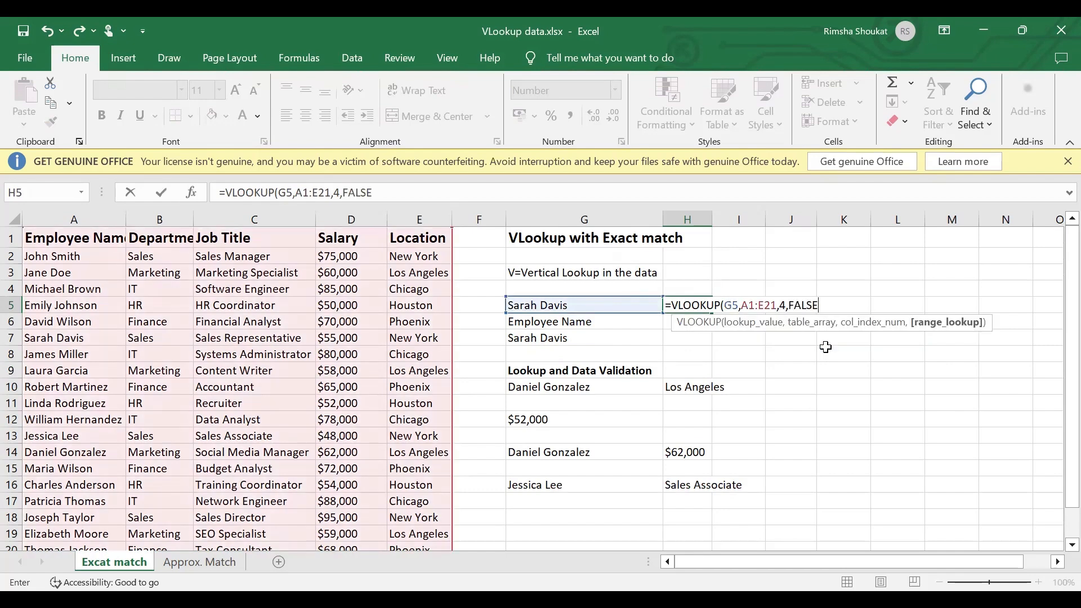
{"action": "key", "text": "Return"}
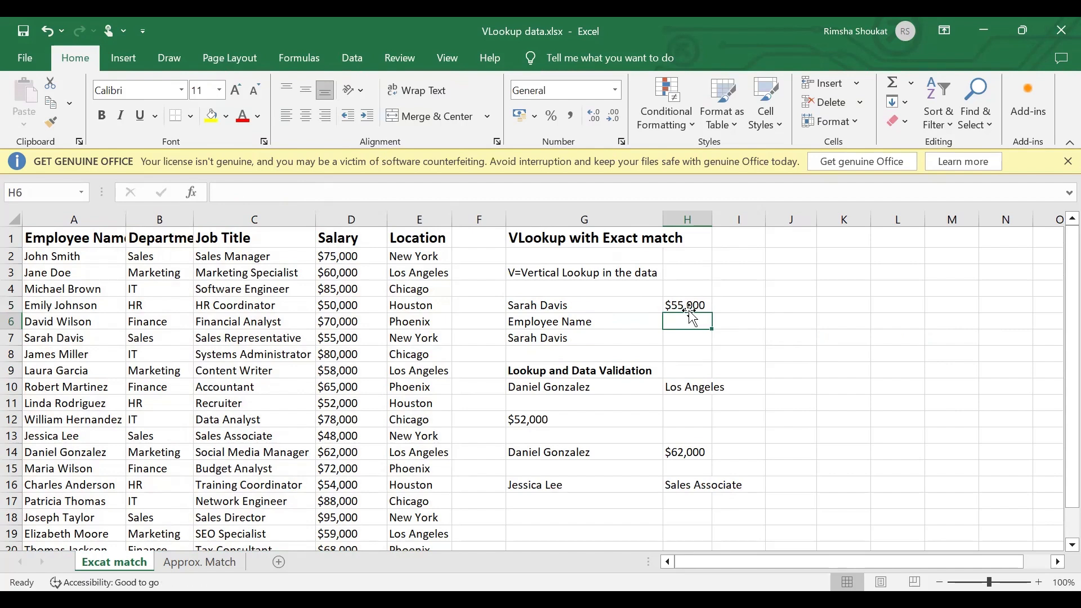
Check the formula result in H5 against the employee's salary in row 7 of the table
{"action": "left_click", "coordinate": [689, 307]}
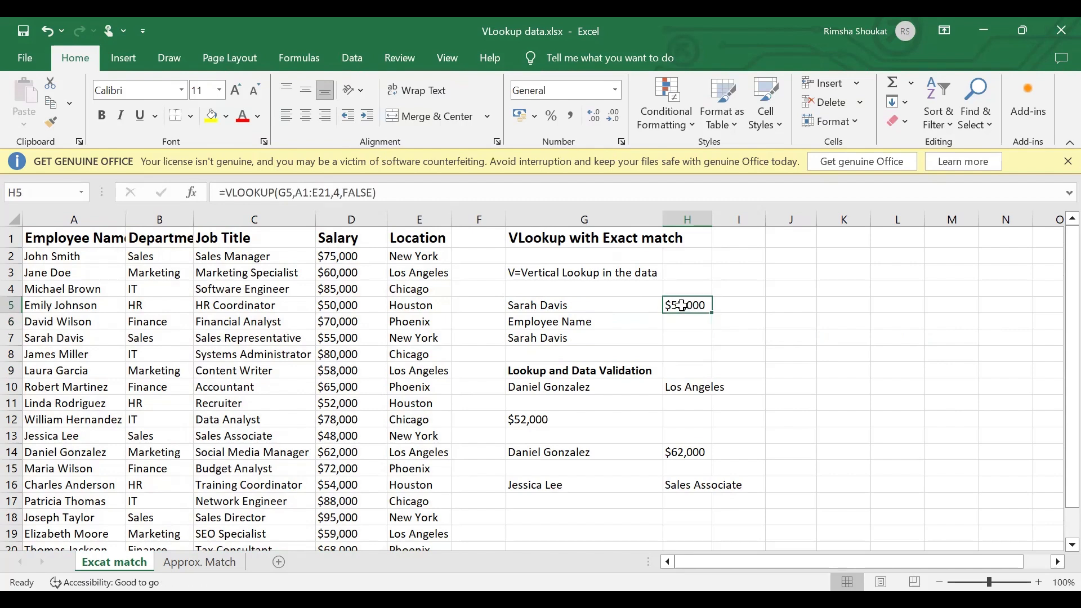
{"action": "left_click", "coordinate": [10, 338]}
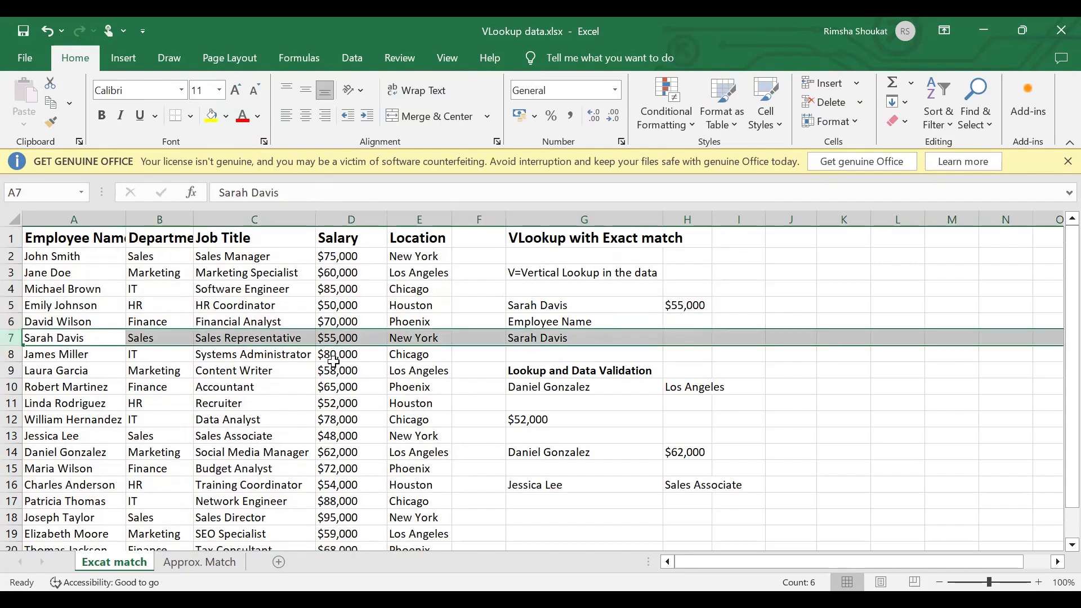
{"action": "left_click", "coordinate": [350, 338]}
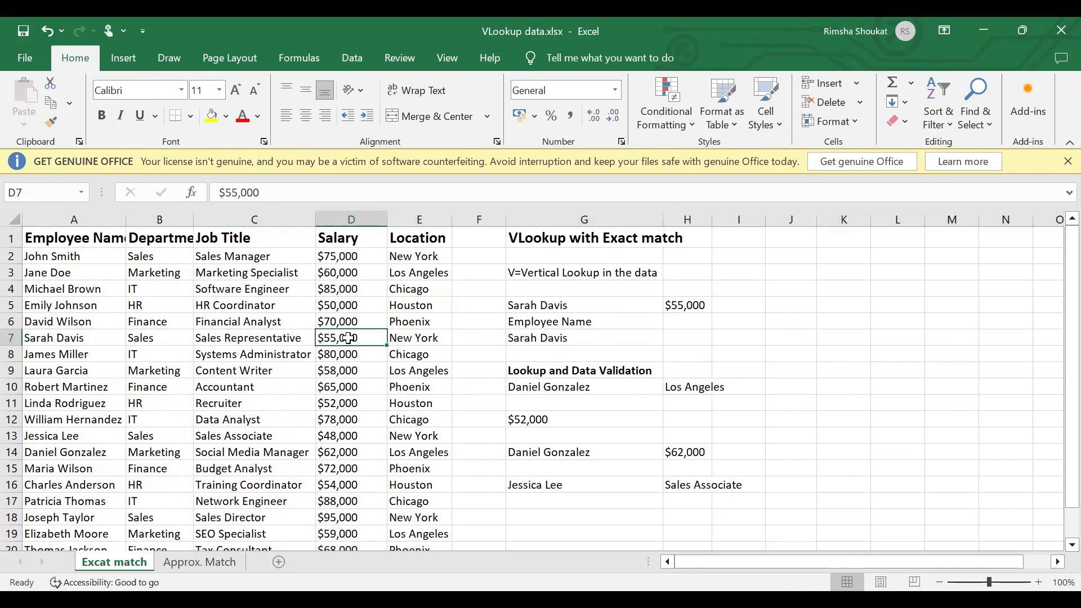
Clear the Employee Name label in G6
{"action": "left_click", "coordinate": [688, 336]}
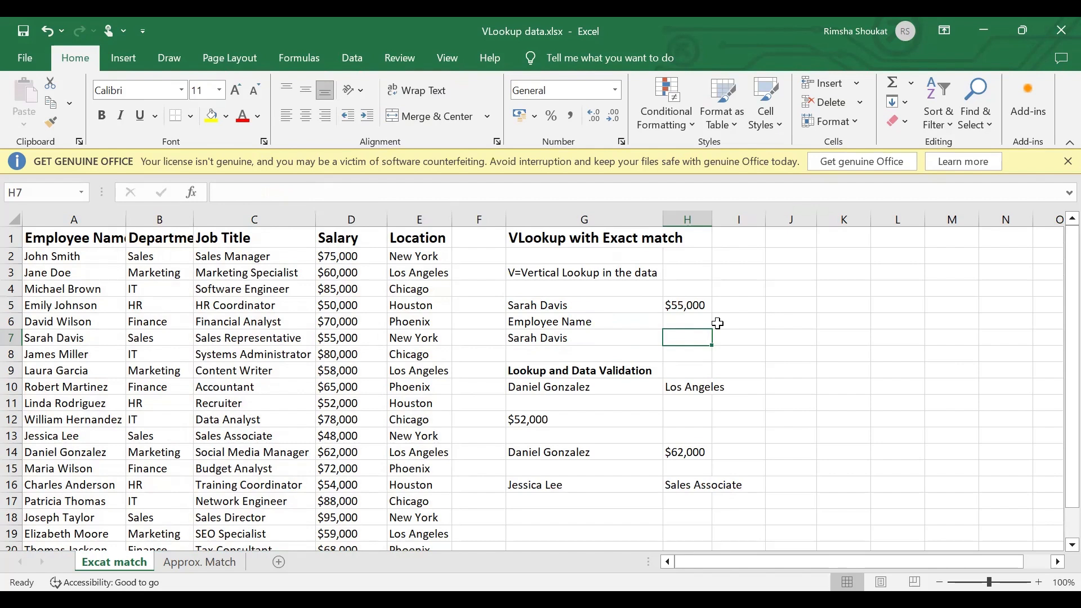
{"action": "left_click", "coordinate": [533, 324]}
{"action": "key", "text": "BackSpace"}
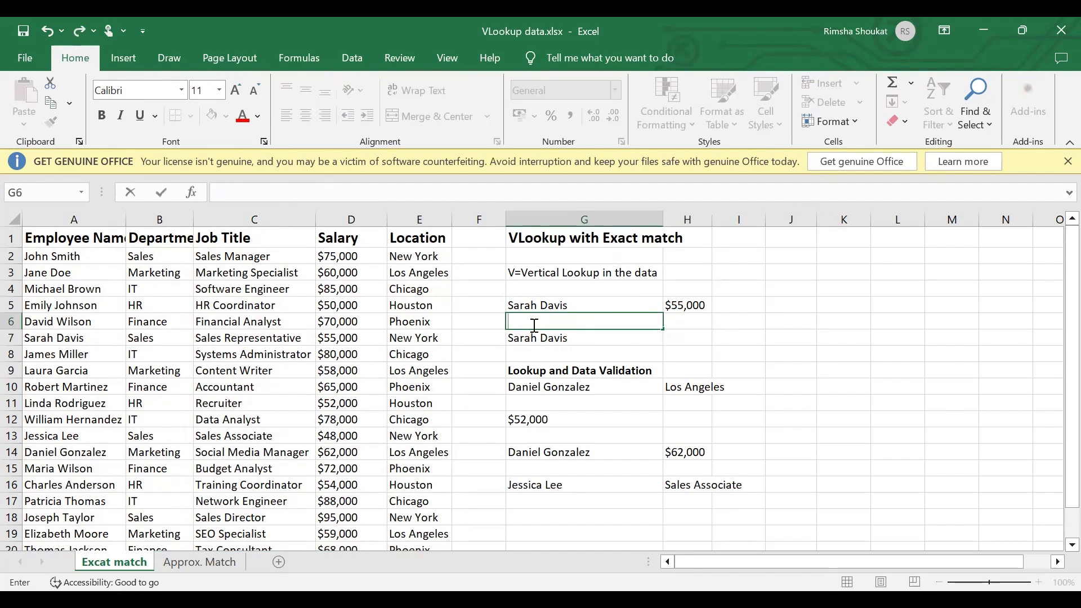
Begin a VLOOKUP formula in H7 with the employee name in G7 as the lookup value
{"action": "left_click", "coordinate": [694, 342]}
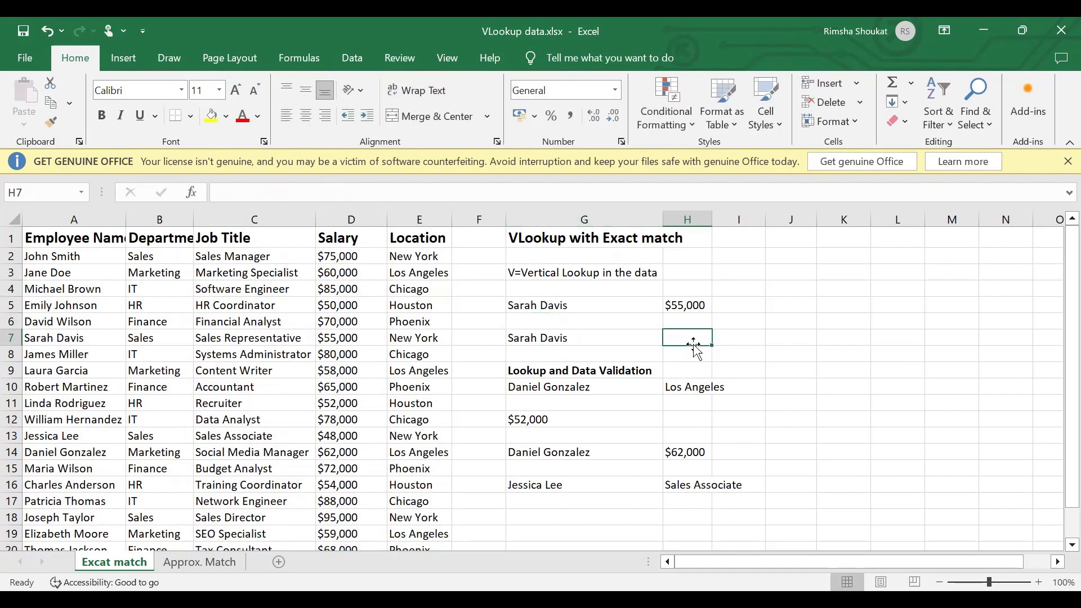
{"action": "type", "text": "=v"}
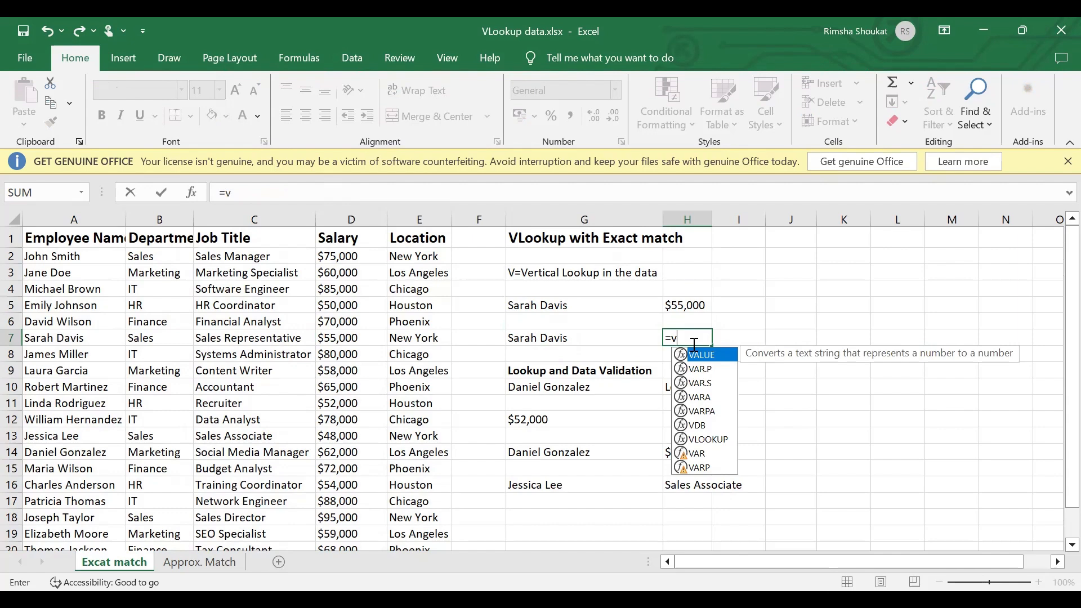
{"action": "type", "text": "loo"}
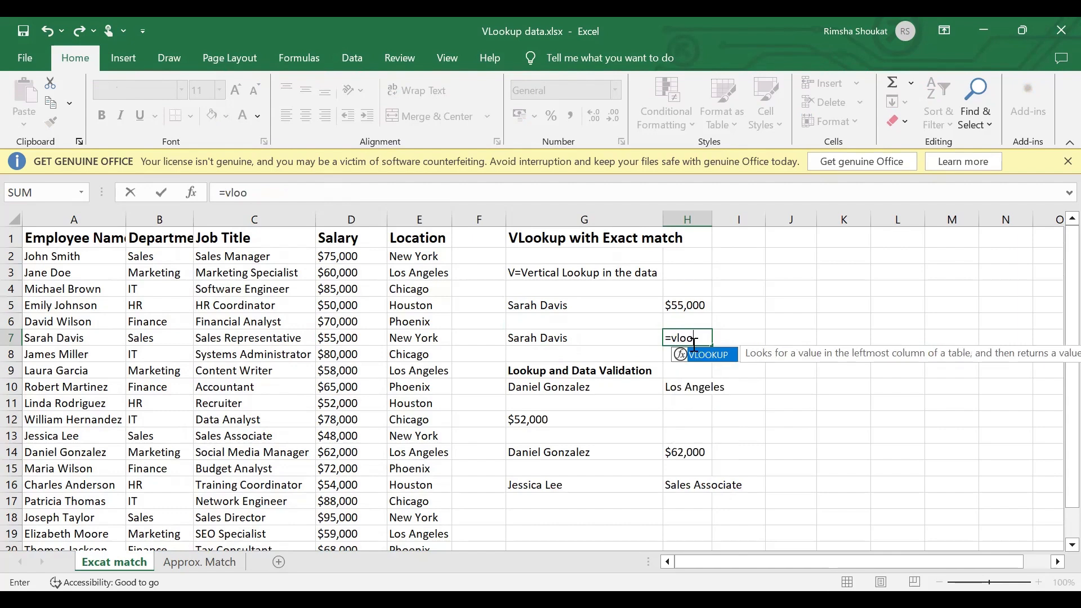
{"action": "key", "text": "Tab"}
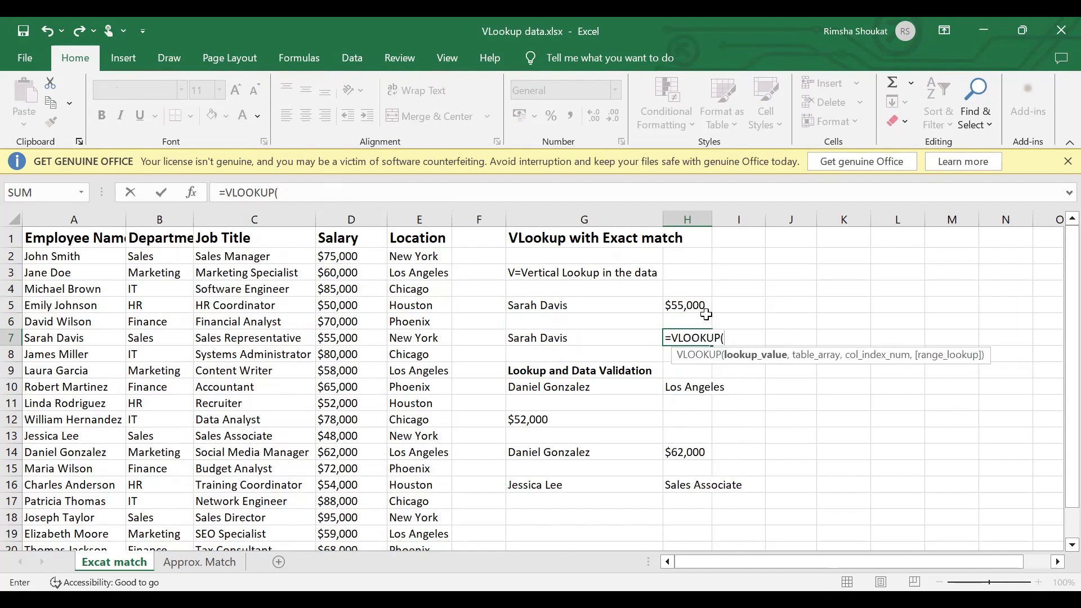
{"action": "left_click", "coordinate": [559, 338]}
{"action": "type", "text": ","}
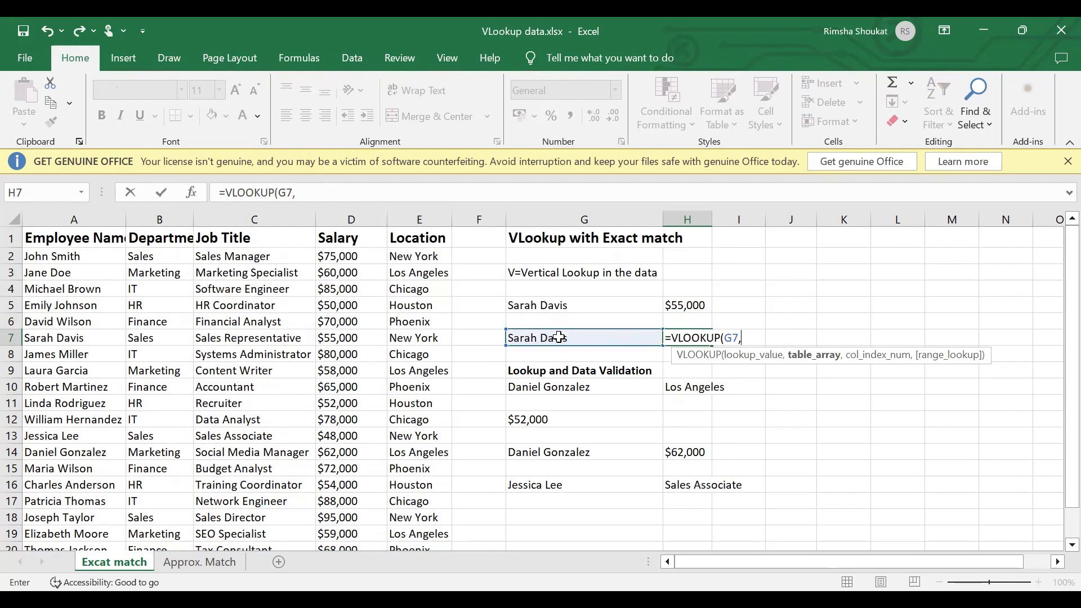
Complete the H7 VLOOKUP with table range A1:E21, column index 3 and FALSE for an exact match, and enter the formula
{"action": "left_click", "coordinate": [47, 238]}
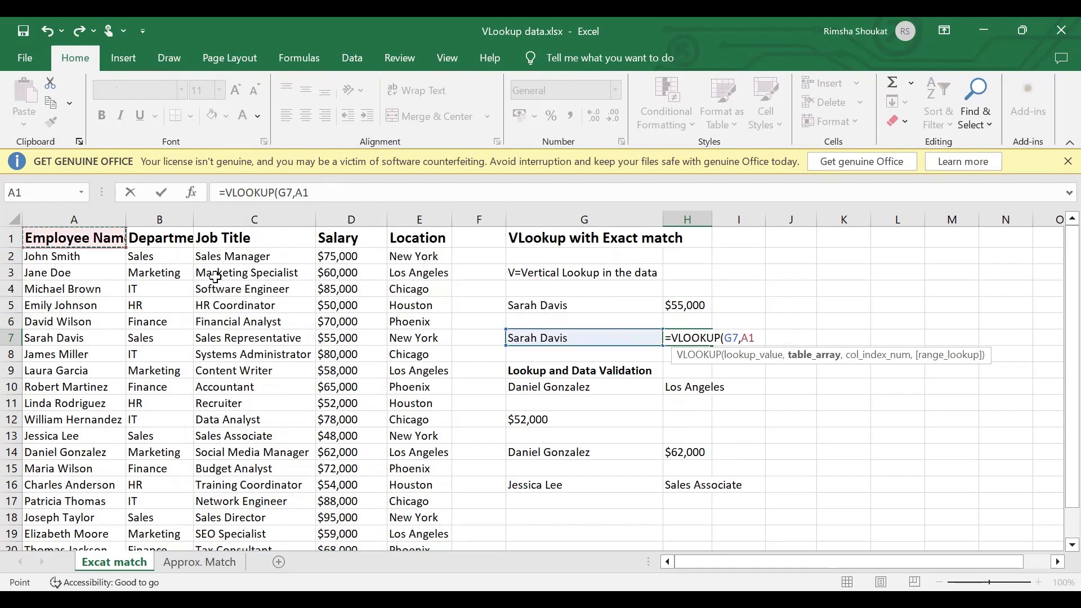
{"action": "left_click_drag", "start_coordinate": [48, 238], "coordinate": [433, 541]}
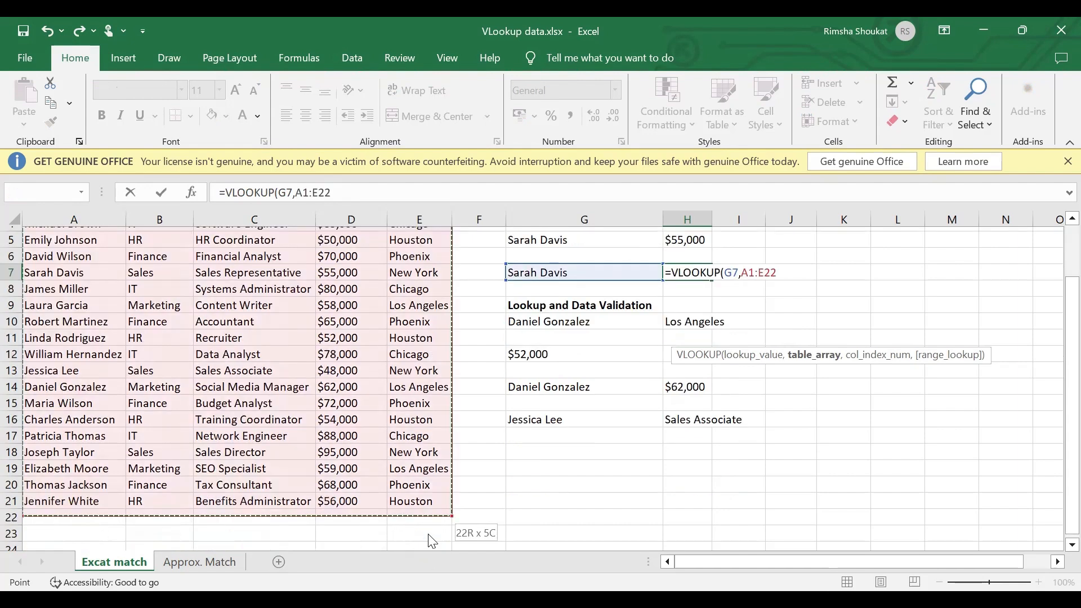
{"action": "type", "text": ","}
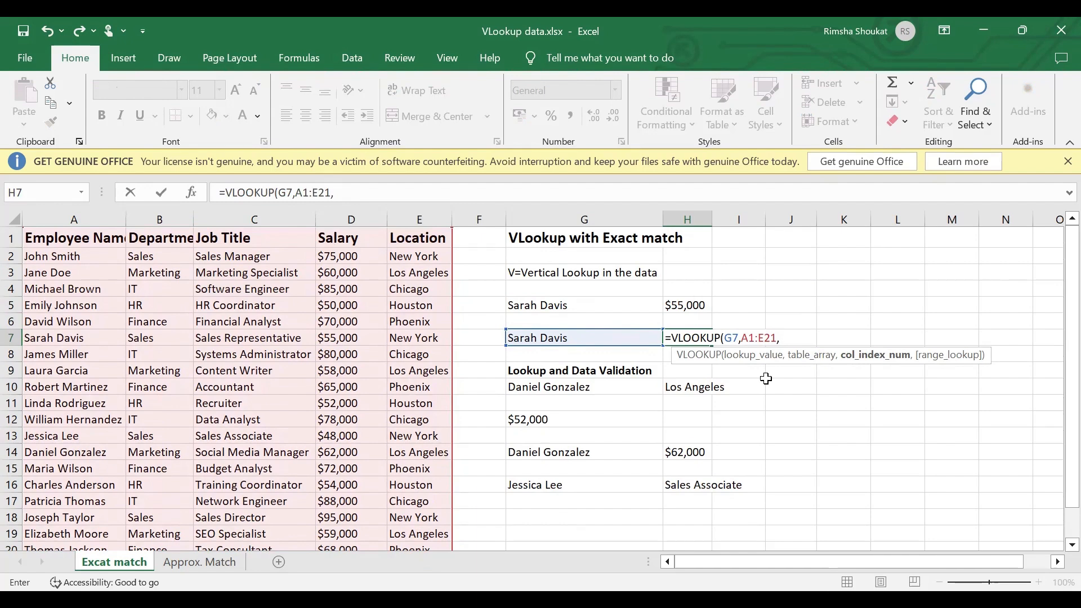
{"action": "type", "text": "3,"}
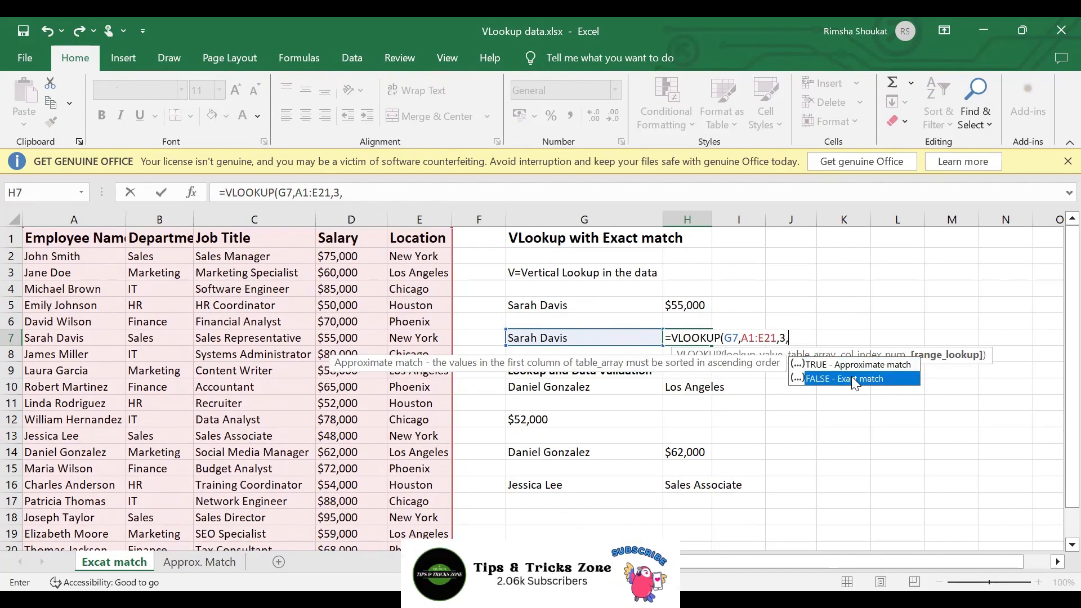
{"action": "key", "text": "Tab"}
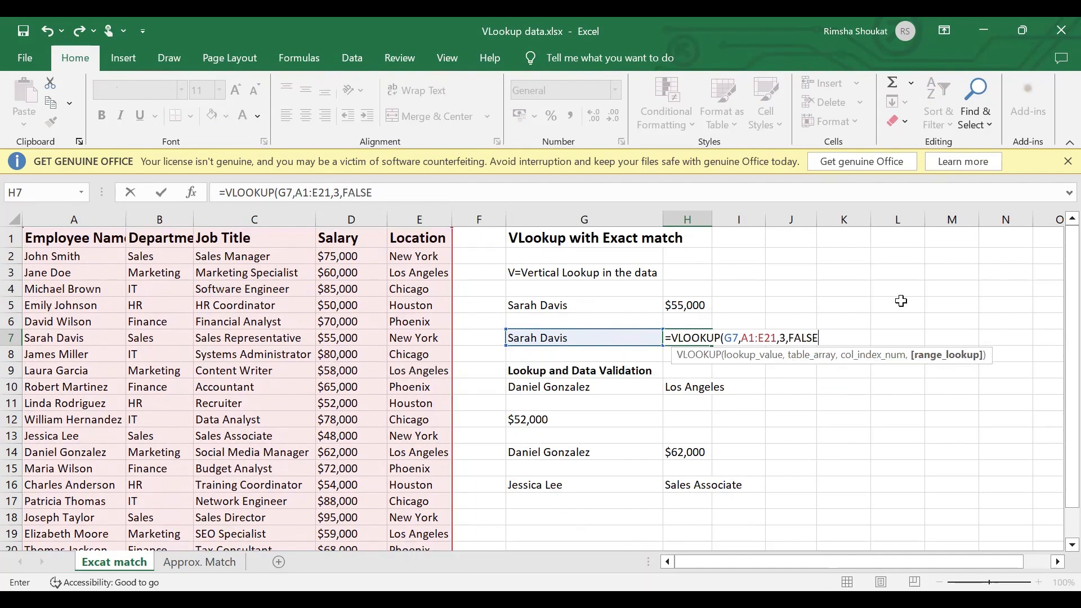
{"action": "key", "text": "Return"}
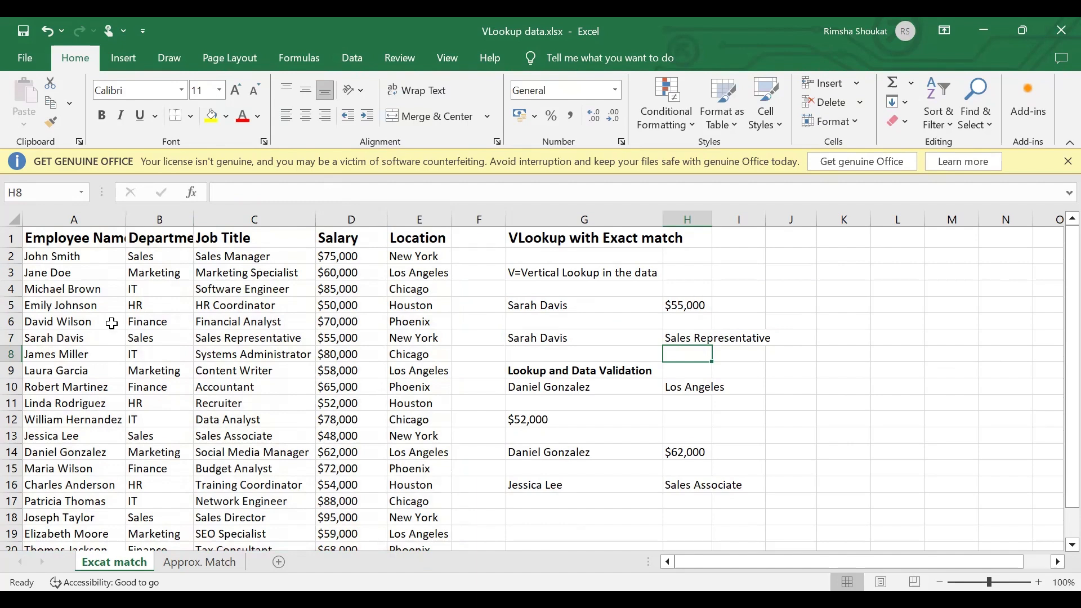
Check the job title returned in H7 against the employee's record in row 7 of the table
{"action": "left_click", "coordinate": [13, 339]}
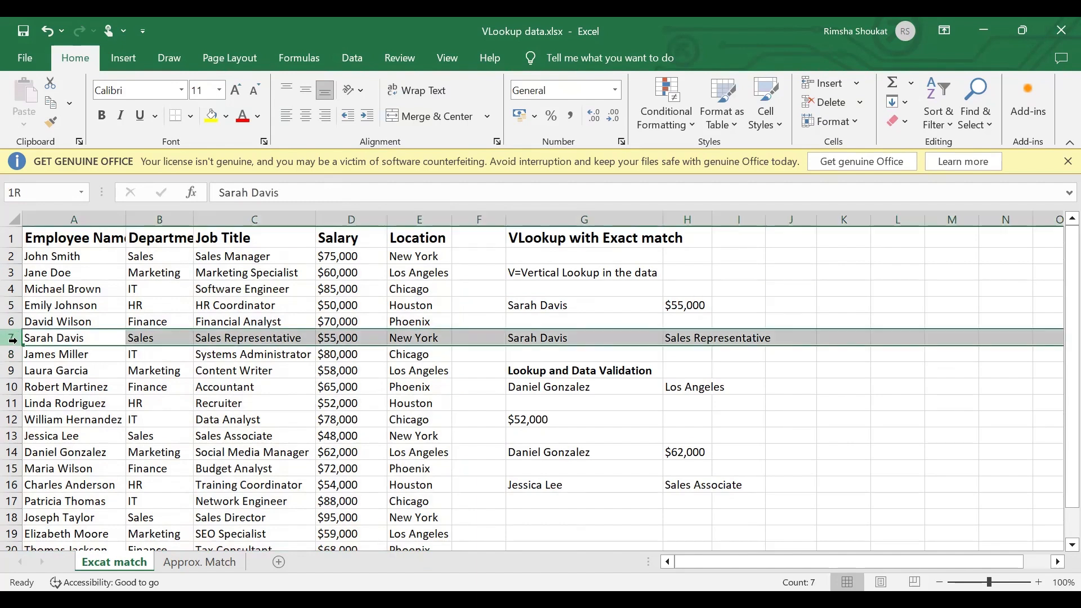
{"action": "left_click", "coordinate": [252, 337]}
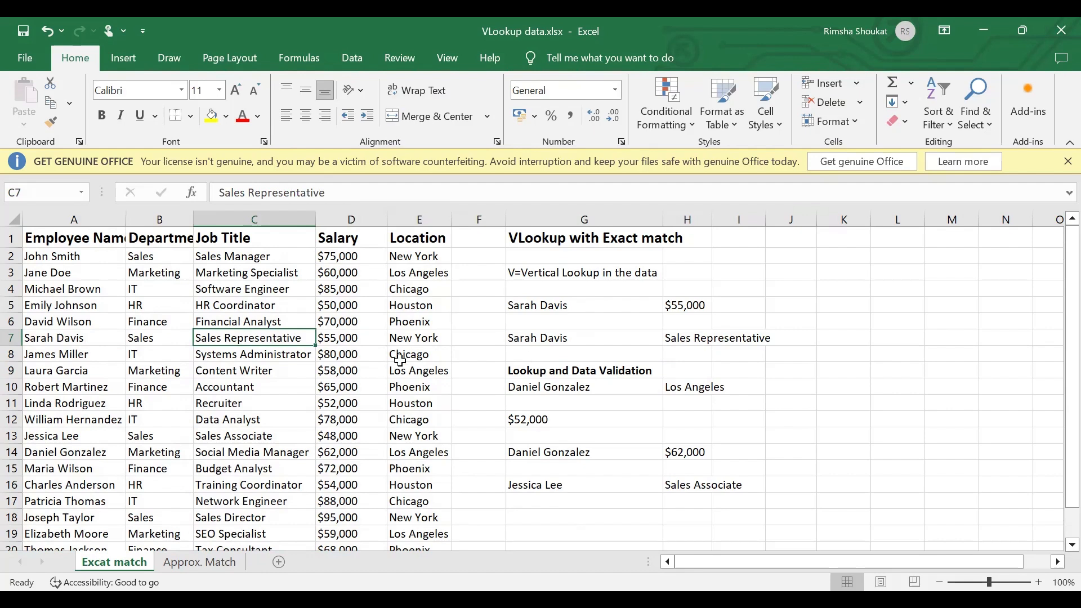
{"action": "left_click", "coordinate": [554, 343]}
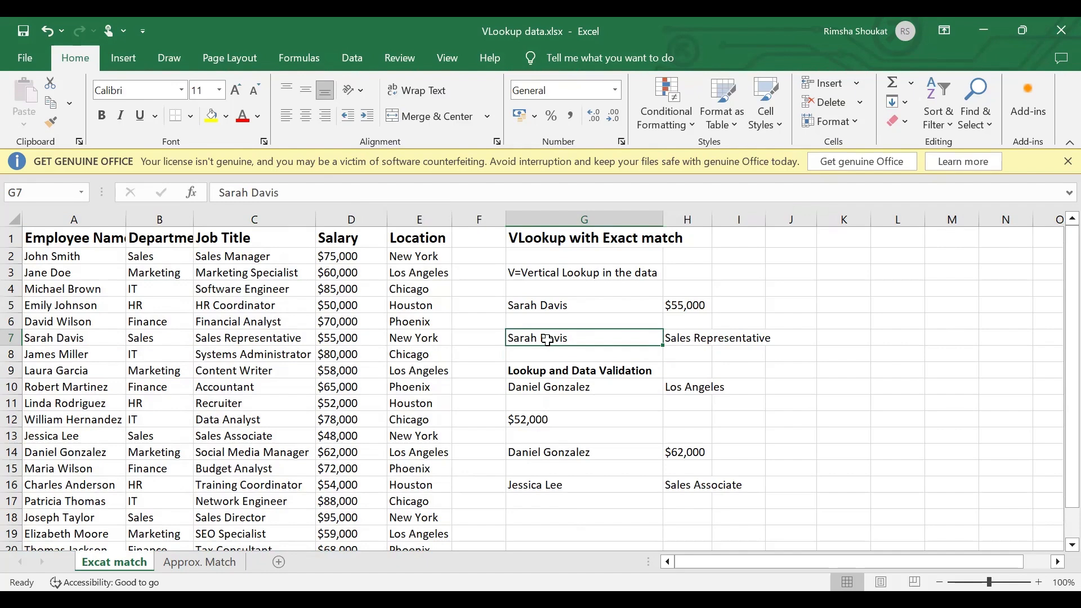
{"action": "scroll", "coordinate": [51, 376], "scroll_direction": "down", "scroll_amount": 2}
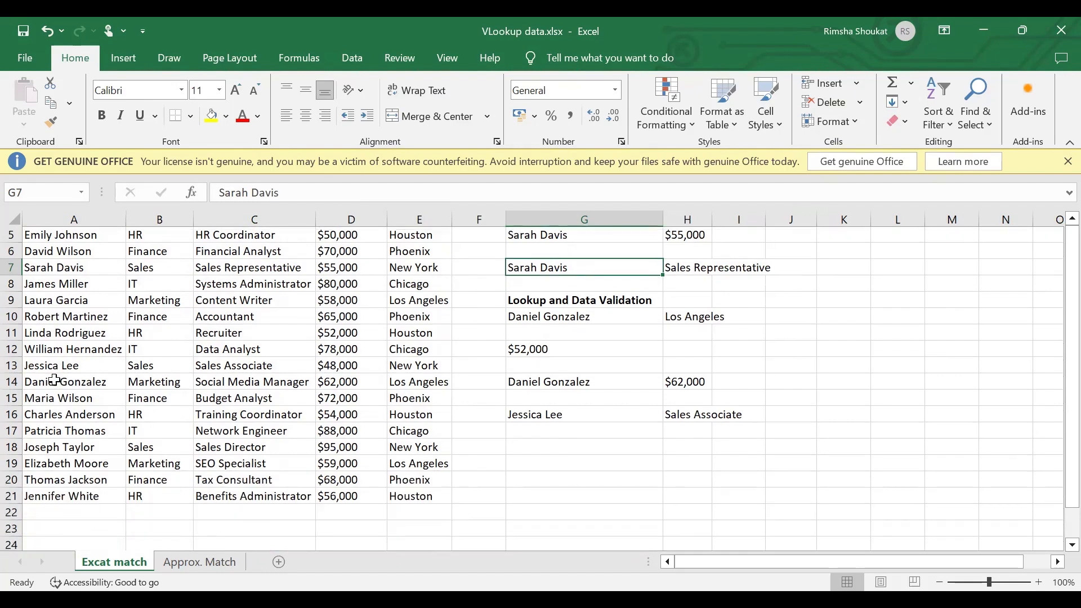
{"action": "scroll", "coordinate": [55, 380], "scroll_direction": "up", "scroll_amount": 3}
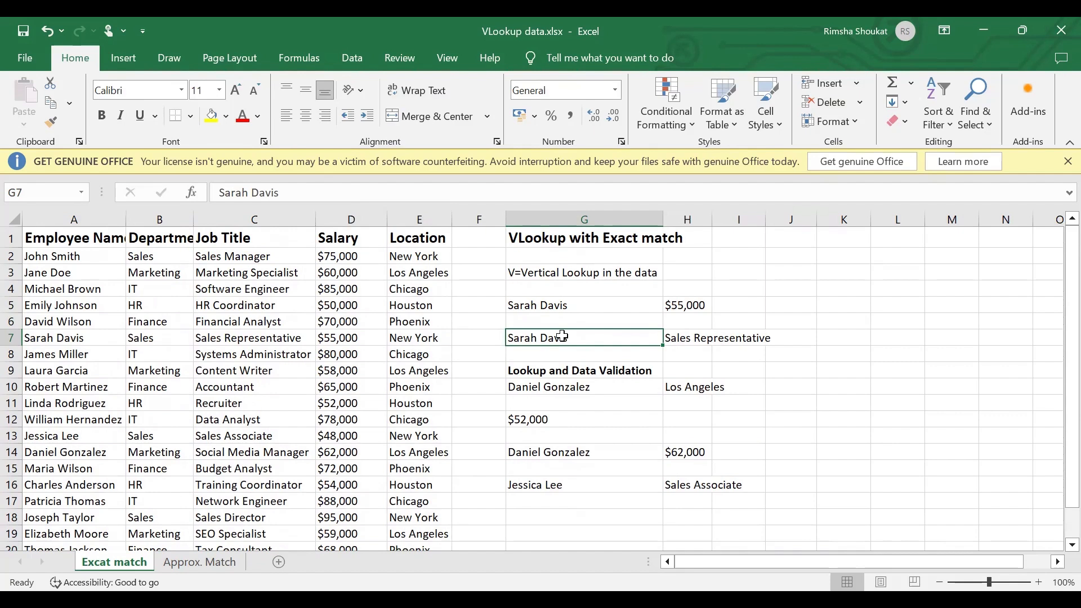
{"action": "scroll", "coordinate": [563, 336], "scroll_direction": "down", "scroll_amount": 1}
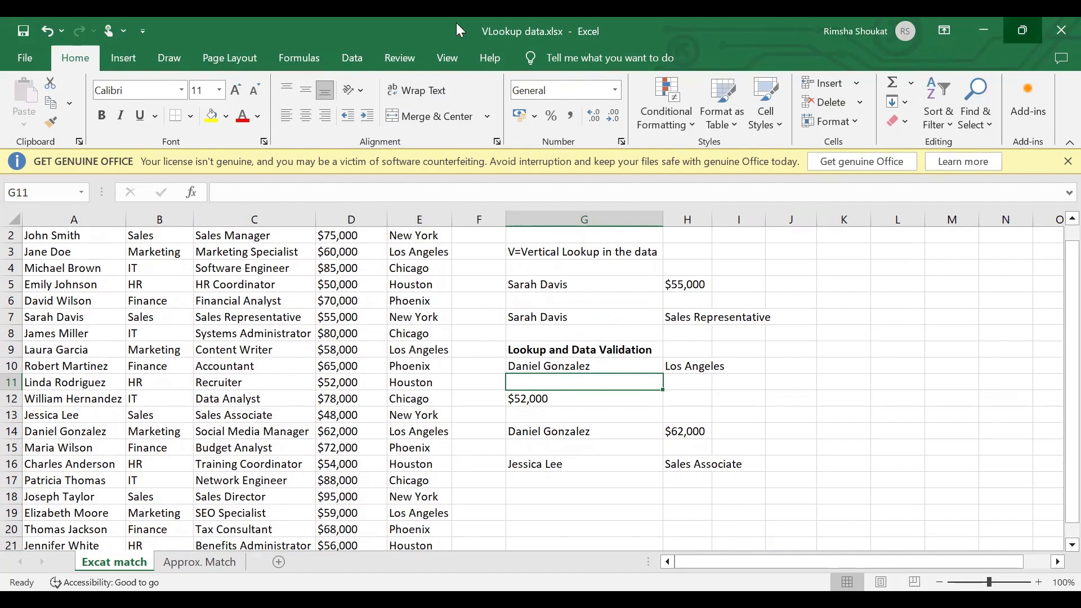
{"action": "left_click", "coordinate": [1039, 27]}
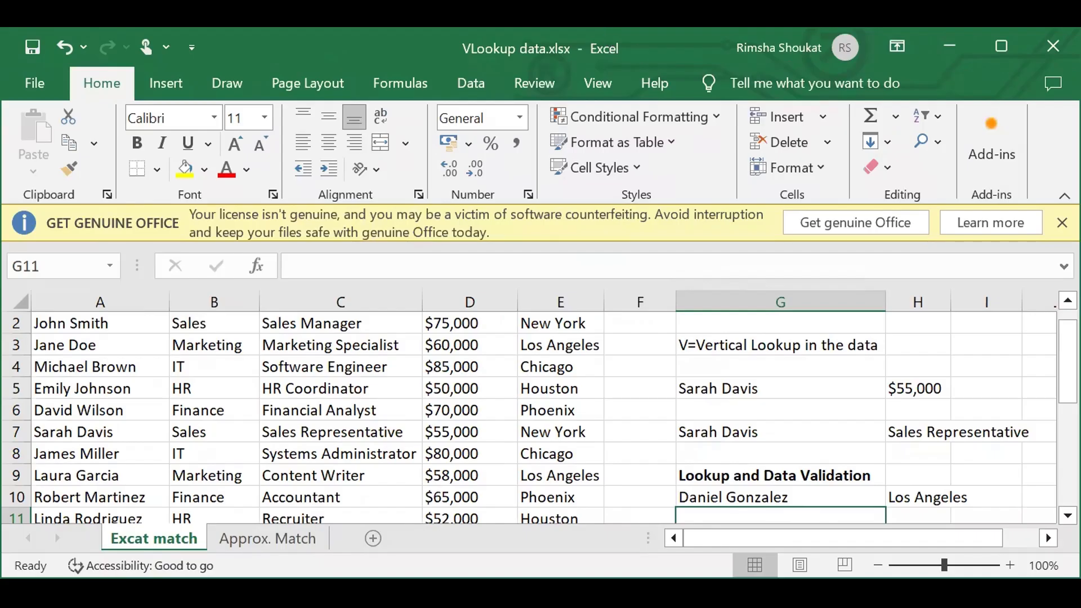
{"action": "left_click", "coordinate": [448, 90]}
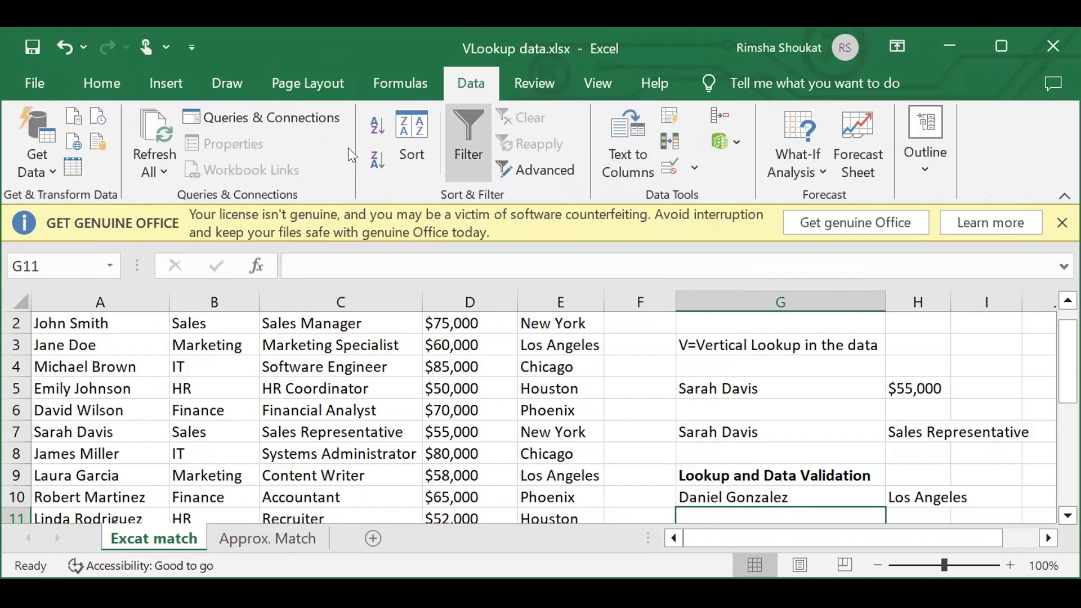
{"action": "left_click", "coordinate": [694, 171]}
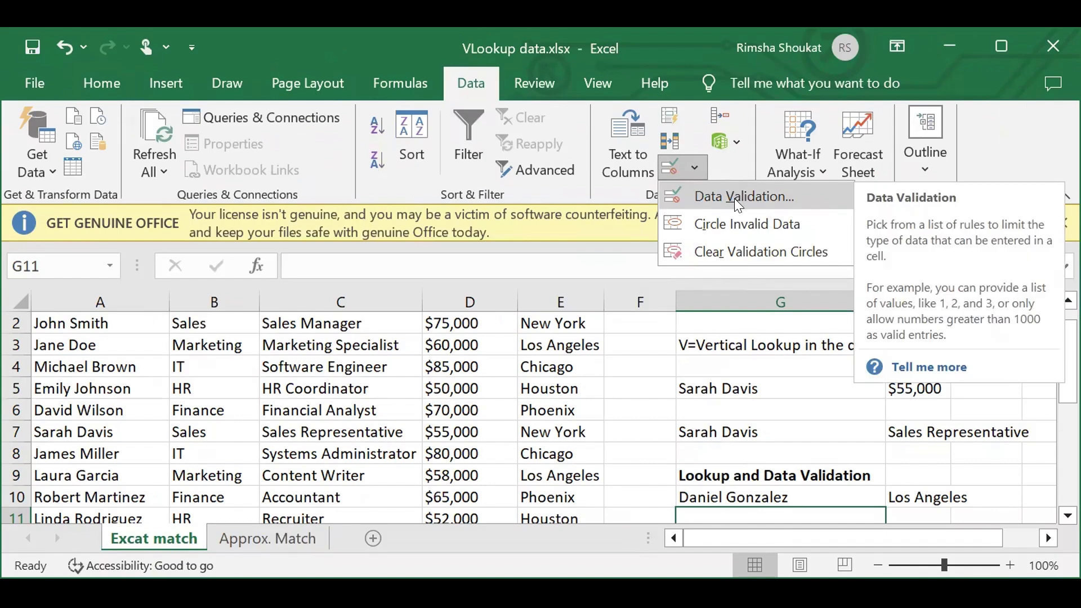
{"action": "left_click", "coordinate": [738, 198]}
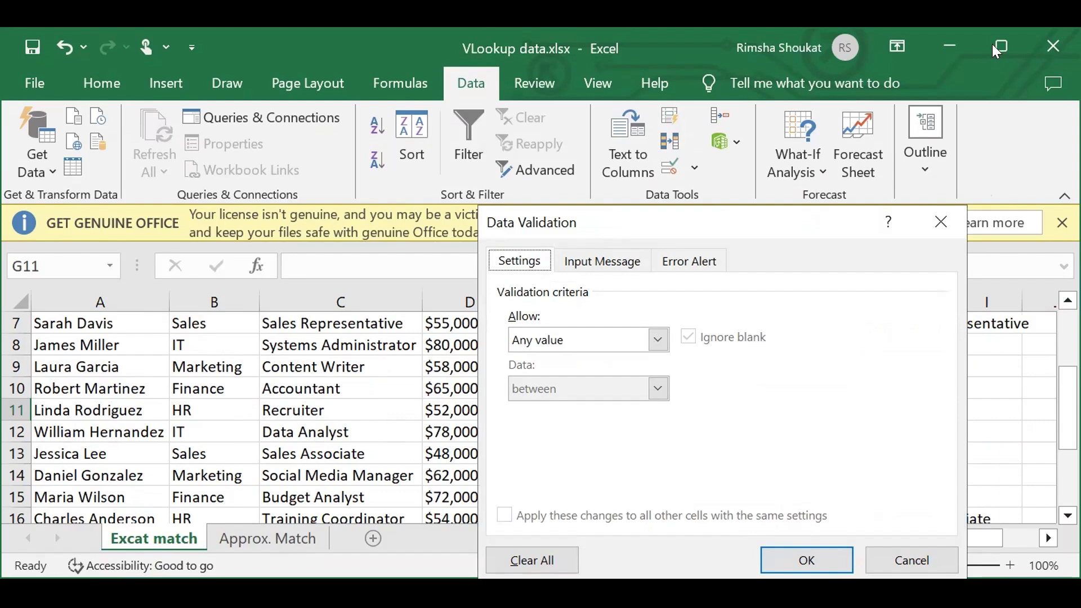
{"action": "left_click", "coordinate": [913, 563]}
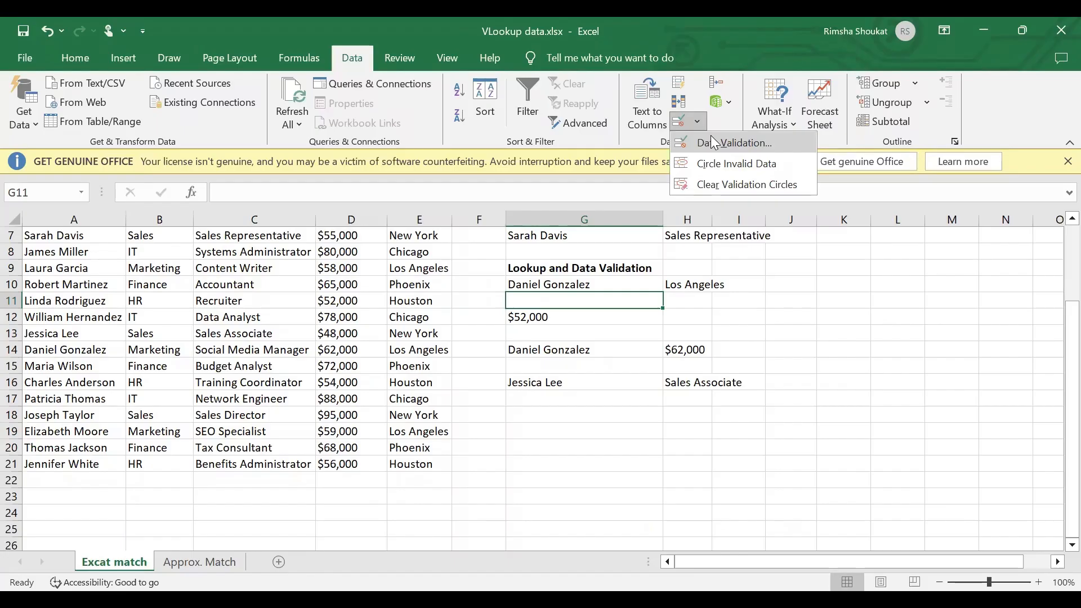
Add data validation to G11 that allows a List with the employee names in =$A$2:$A$21 as its source
{"action": "left_click", "coordinate": [714, 142]}
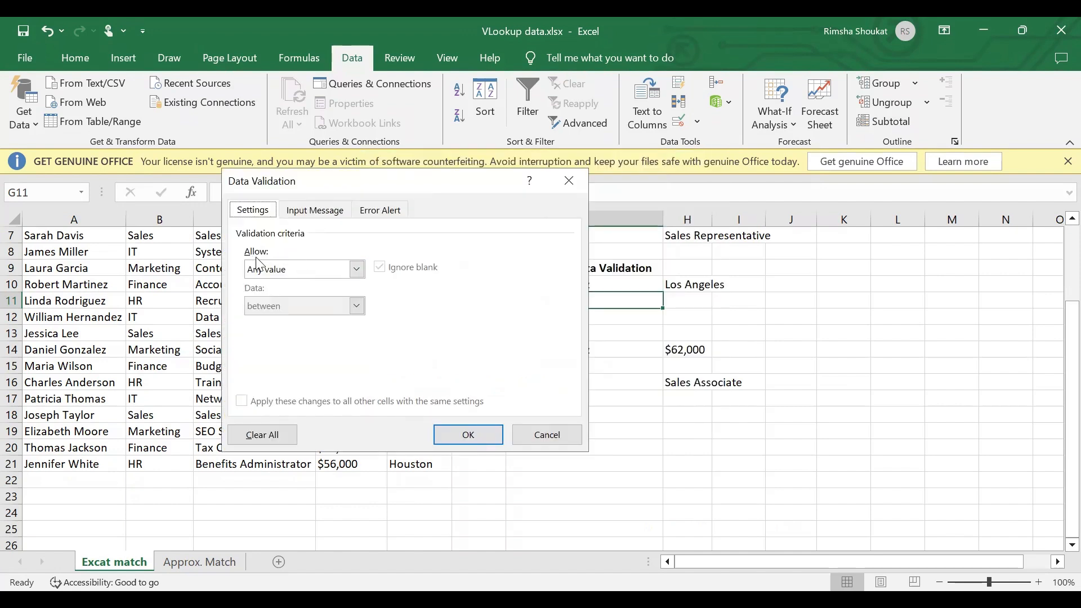
{"action": "left_click", "coordinate": [357, 269]}
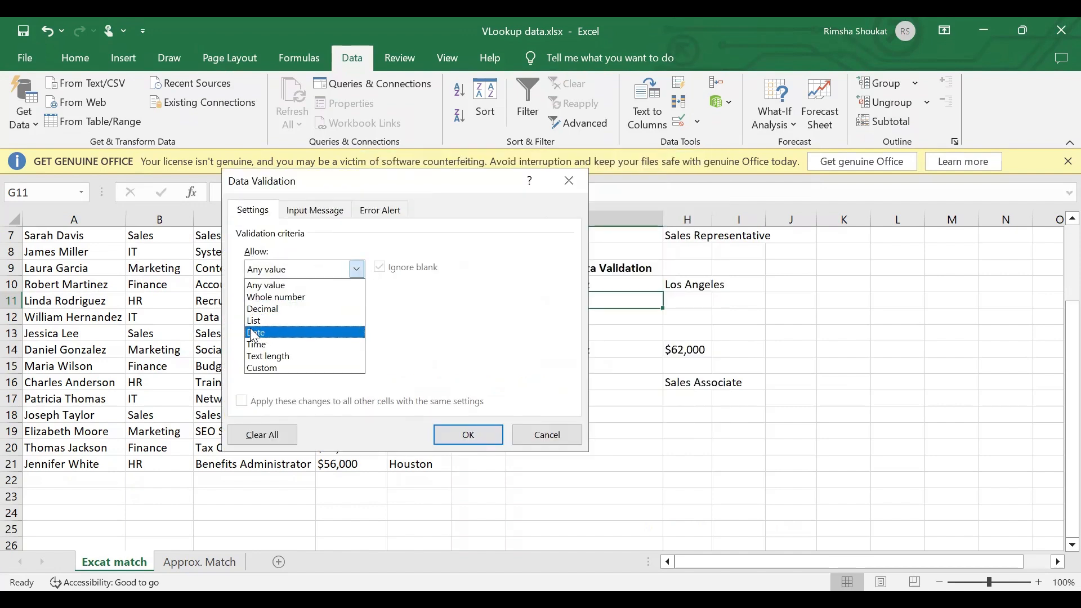
{"action": "left_click", "coordinate": [254, 322]}
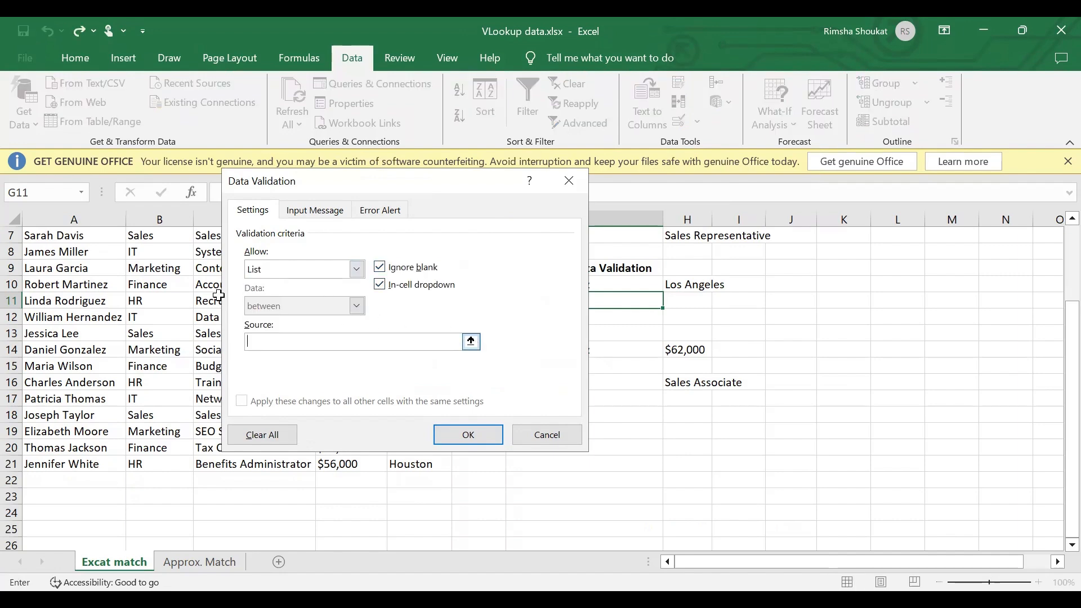
{"action": "left_click", "coordinate": [472, 342]}
{"action": "scroll", "coordinate": [113, 300], "scroll_direction": "up", "scroll_amount": 2}
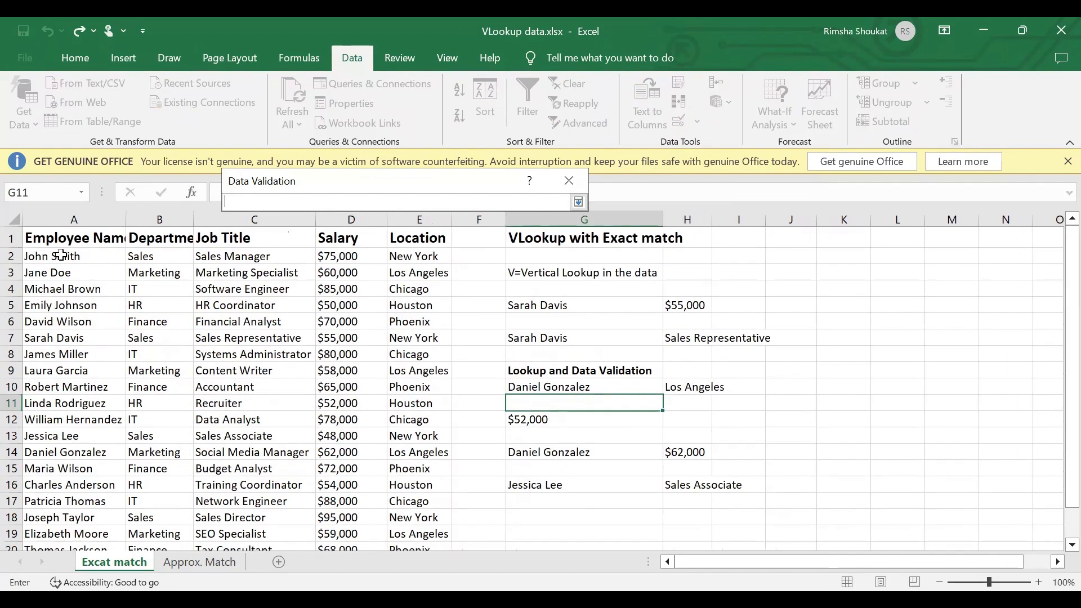
{"action": "left_click_drag", "start_coordinate": [74, 256], "coordinate": [79, 514]}
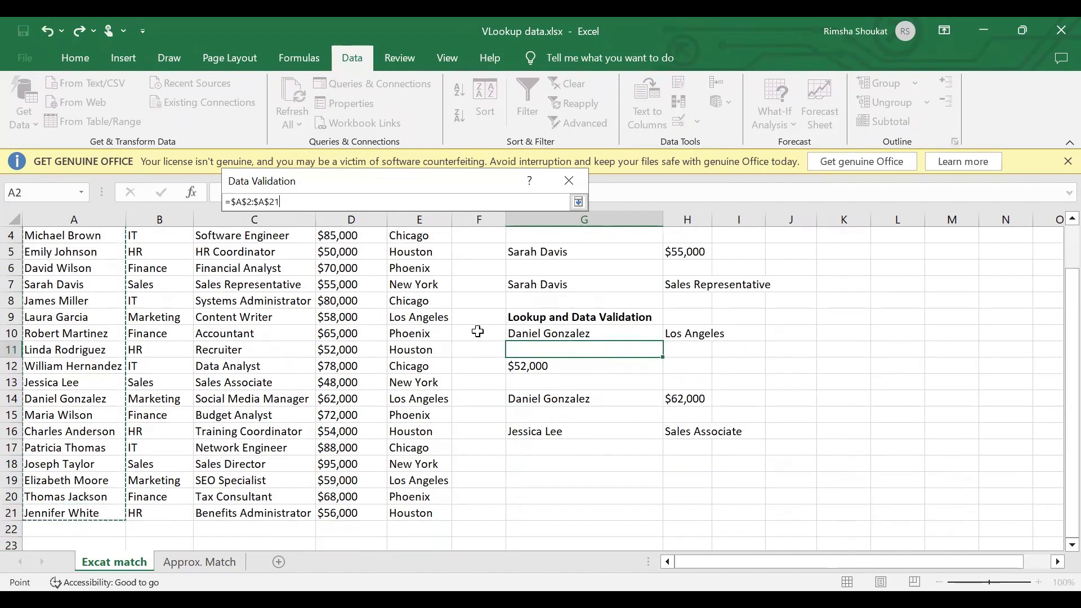
{"action": "left_click", "coordinate": [579, 202]}
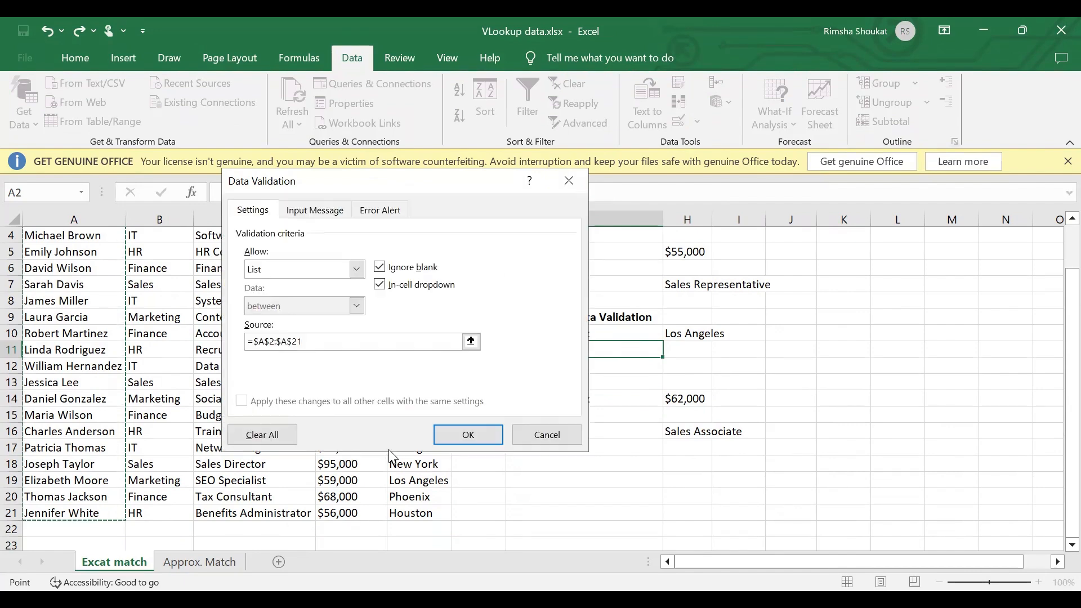
{"action": "left_click", "coordinate": [471, 440]}
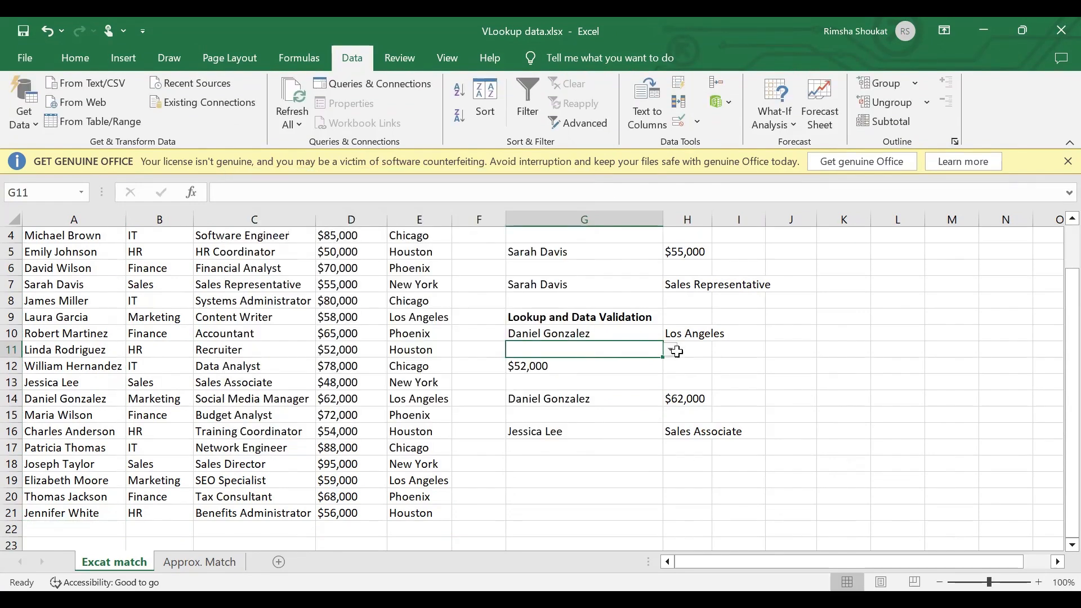
Choose the third employee name from the G11 dropdown and begin a VLOOKUP formula in H11 with G11 as the lookup value
{"action": "left_click", "coordinate": [671, 350]}
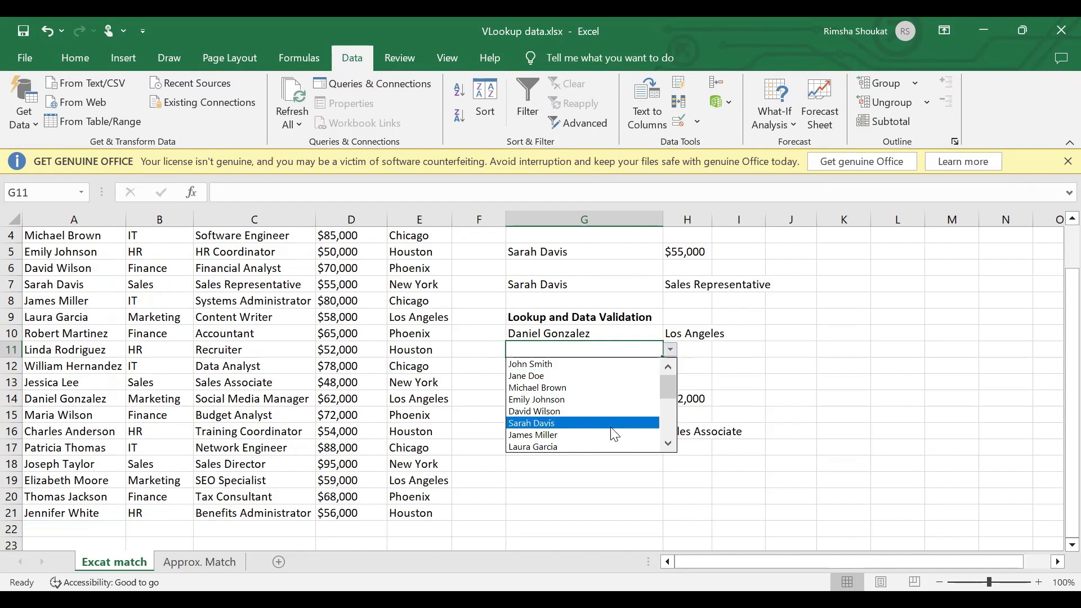
{"action": "left_click", "coordinate": [540, 387]}
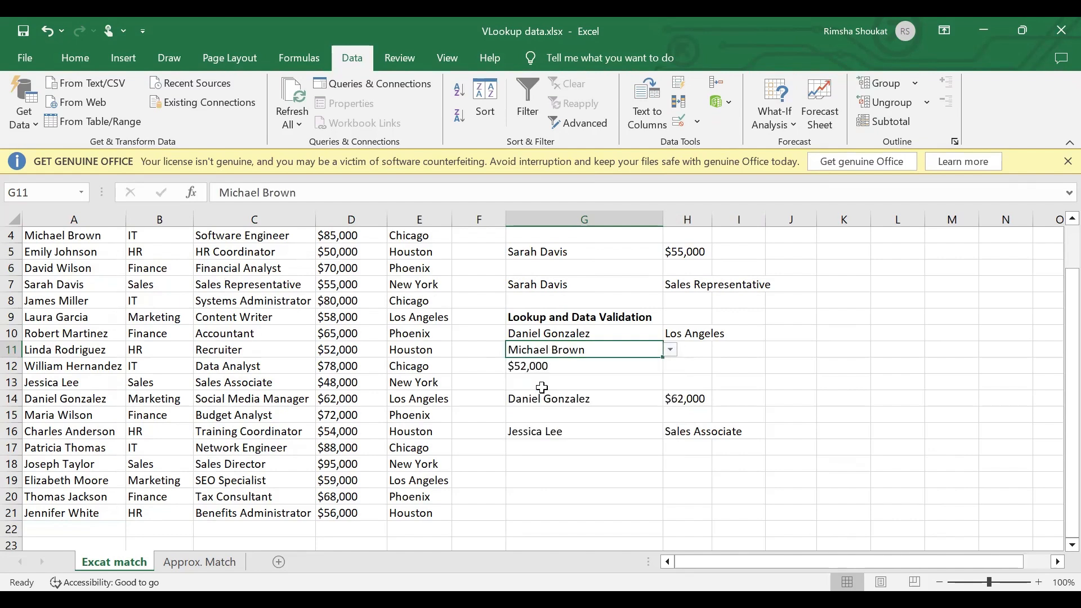
{"action": "left_click", "coordinate": [701, 350]}
{"action": "type", "text": "="}
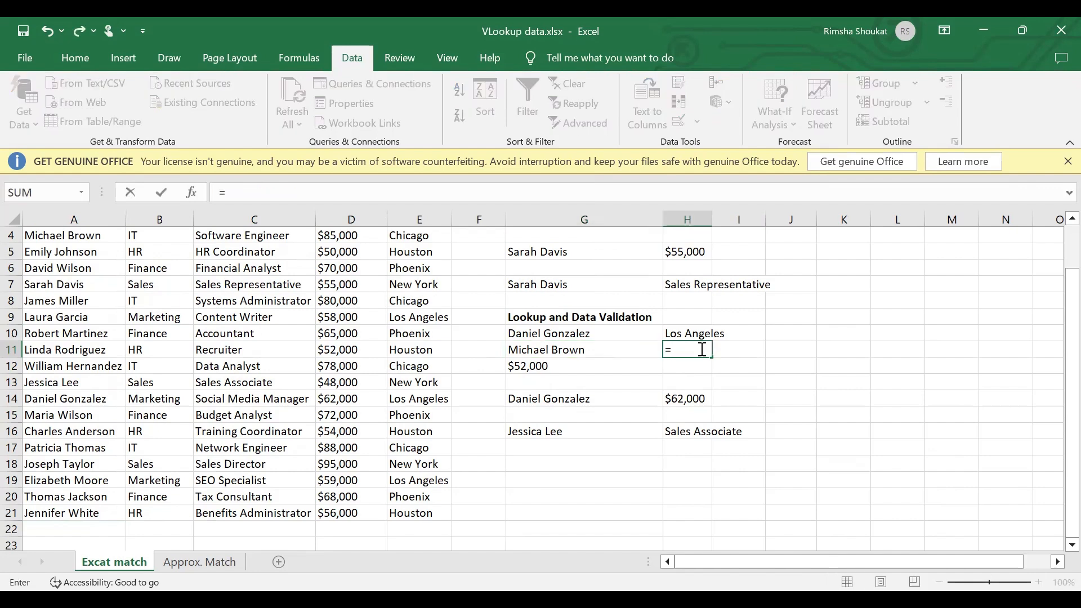
{"action": "type", "text": "VLOOKUP("}
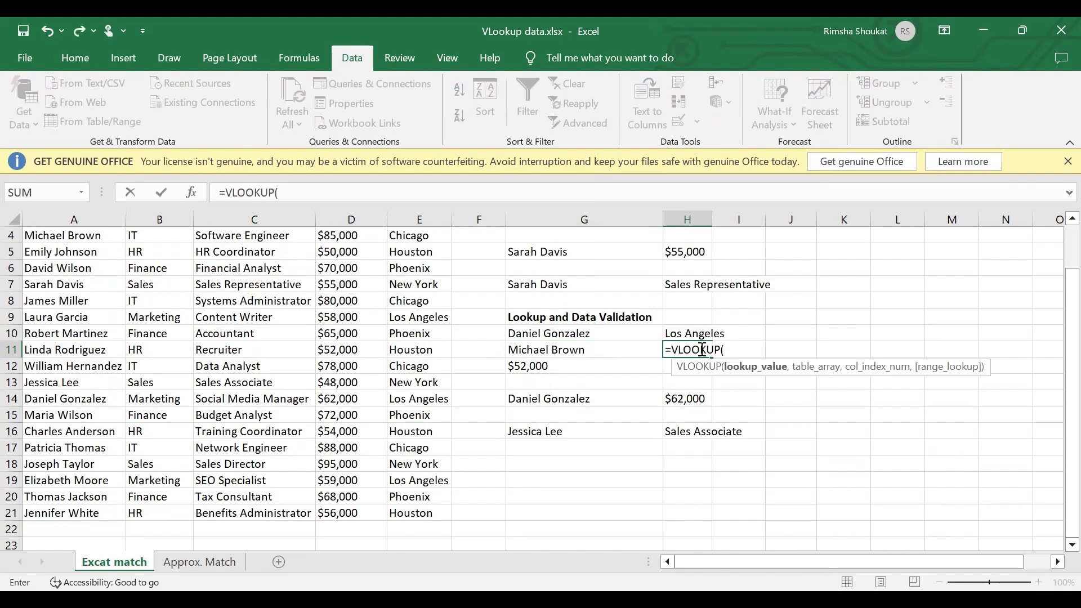
{"action": "left_click", "coordinate": [582, 350]}
{"action": "type", "text": ","}
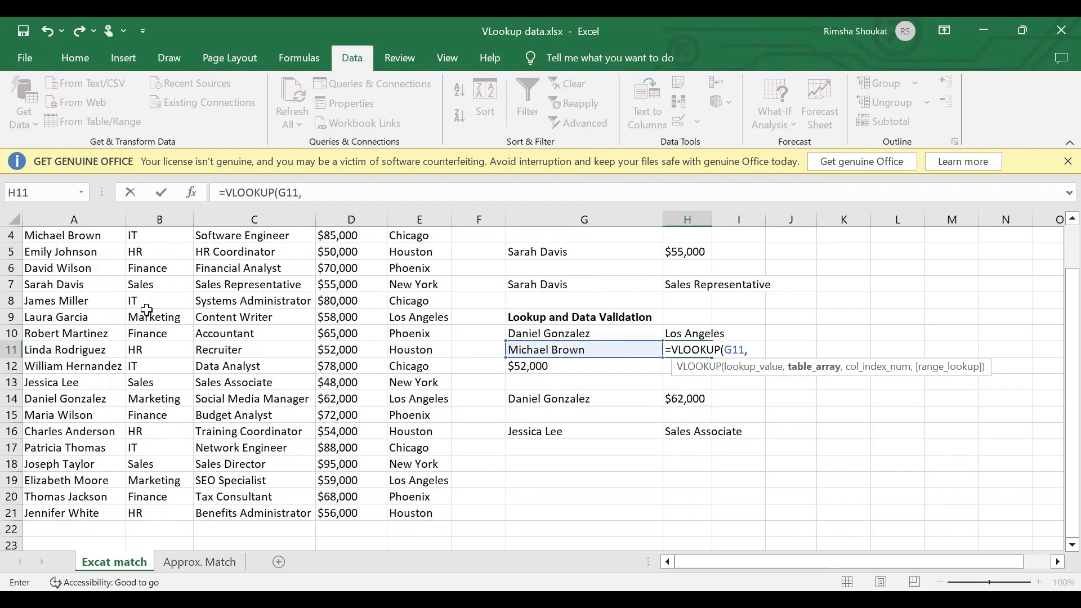
Complete the H11 VLOOKUP with table range A1:E21, column index 4 and 0 for an exact match, and enter the formula
{"action": "scroll", "coordinate": [79, 281], "scroll_direction": "up", "scroll_amount": 1}
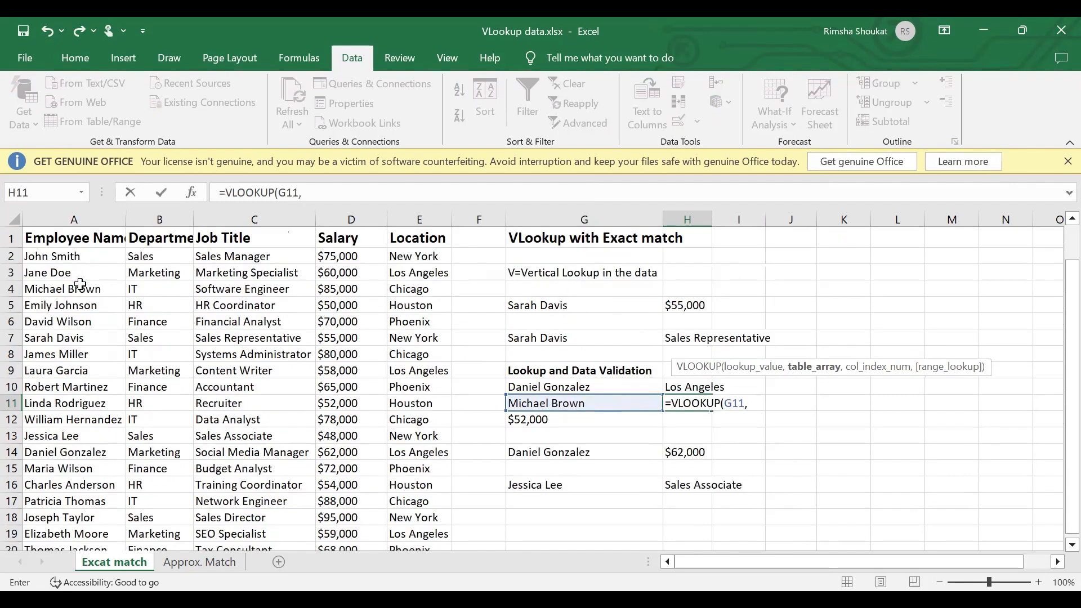
{"action": "left_click_drag", "start_coordinate": [39, 238], "coordinate": [388, 249]}
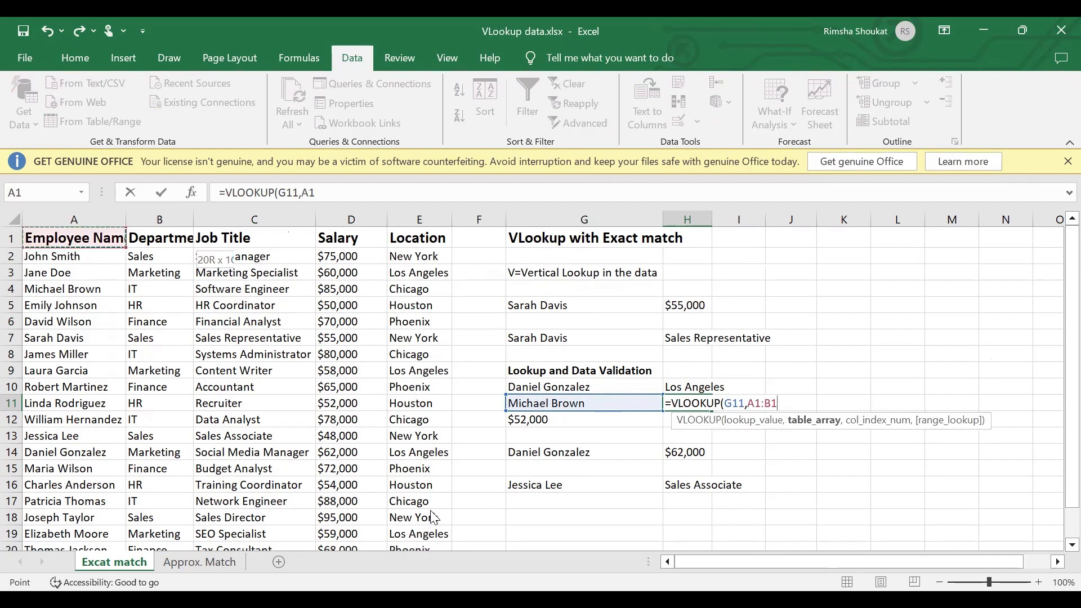
{"action": "left_click_drag", "start_coordinate": [431, 510], "coordinate": [430, 507]}
{"action": "type", "text": ","}
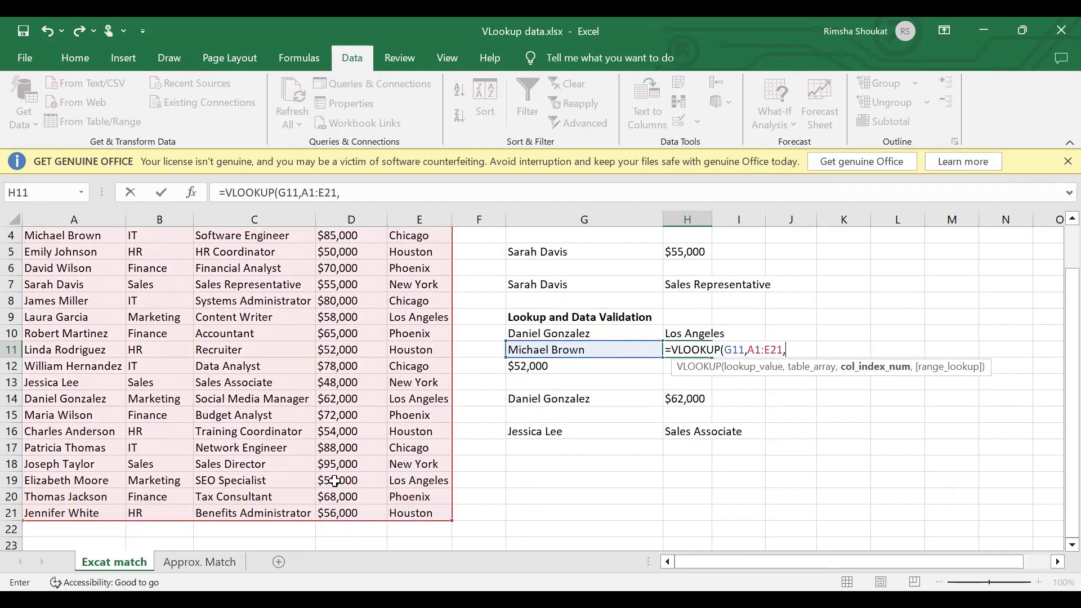
{"action": "type", "text": "4,"}
{"action": "key", "text": "Down"}
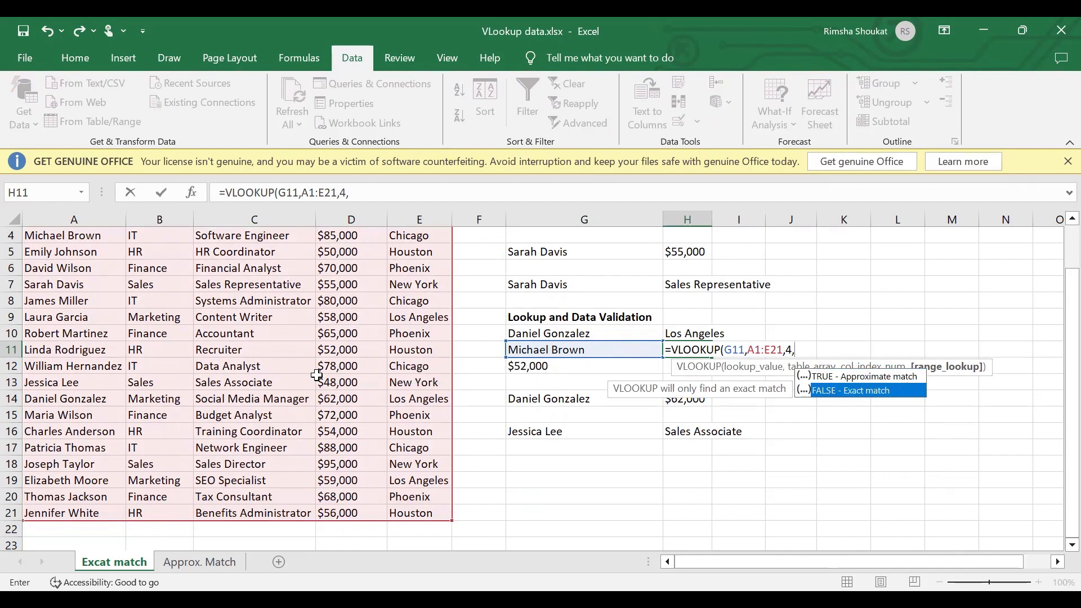
{"action": "type", "text": "0"}
{"action": "key", "text": "Return"}
{"action": "key", "text": "Up"}
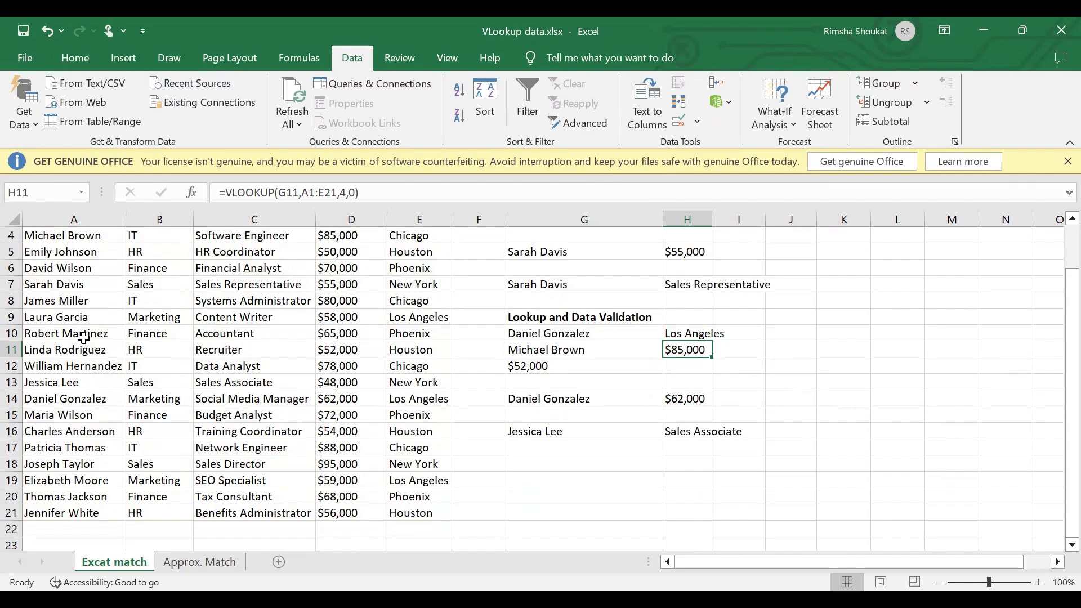
{"action": "scroll", "coordinate": [487, 389], "scroll_direction": "up", "scroll_amount": 1}
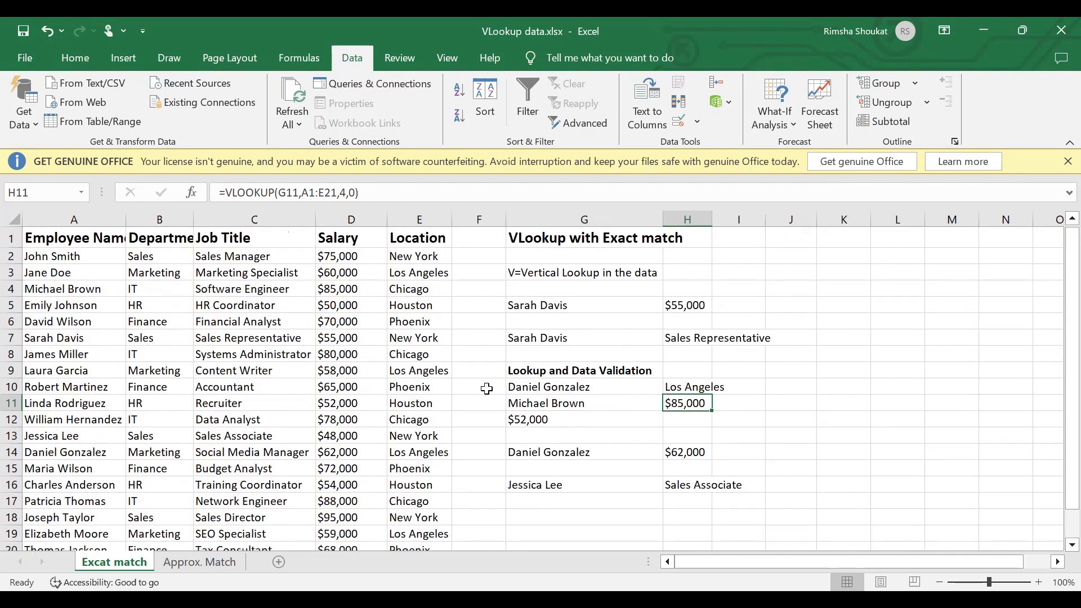
Switch to the Approx. Match sheet and examine the sales tier minimums and their commission rates in the lookup table
{"action": "scroll", "coordinate": [569, 449], "scroll_direction": "down", "scroll_amount": 1}
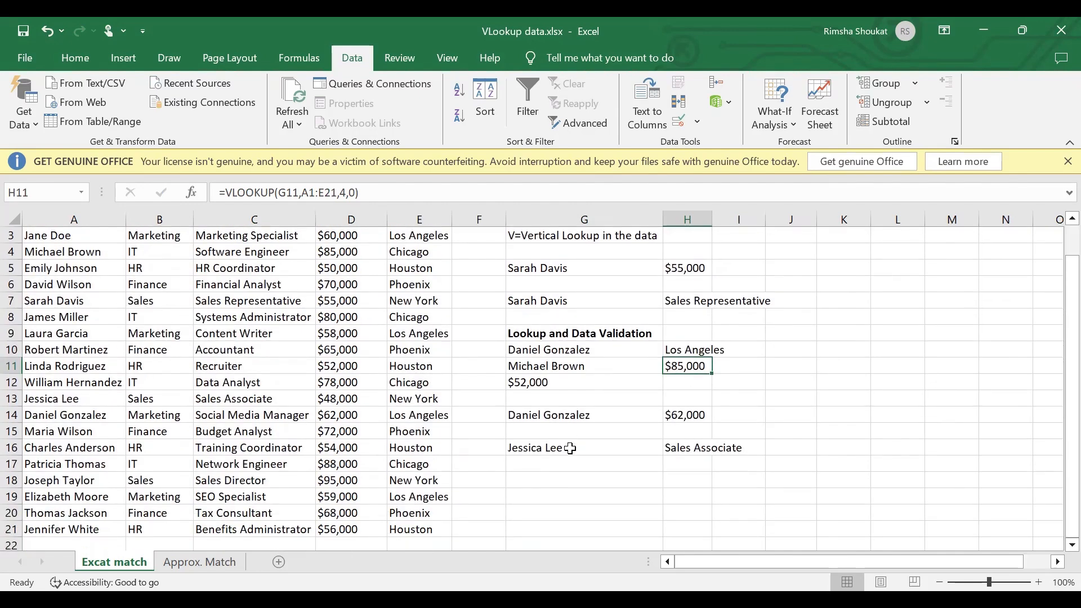
{"action": "left_click", "coordinate": [207, 560]}
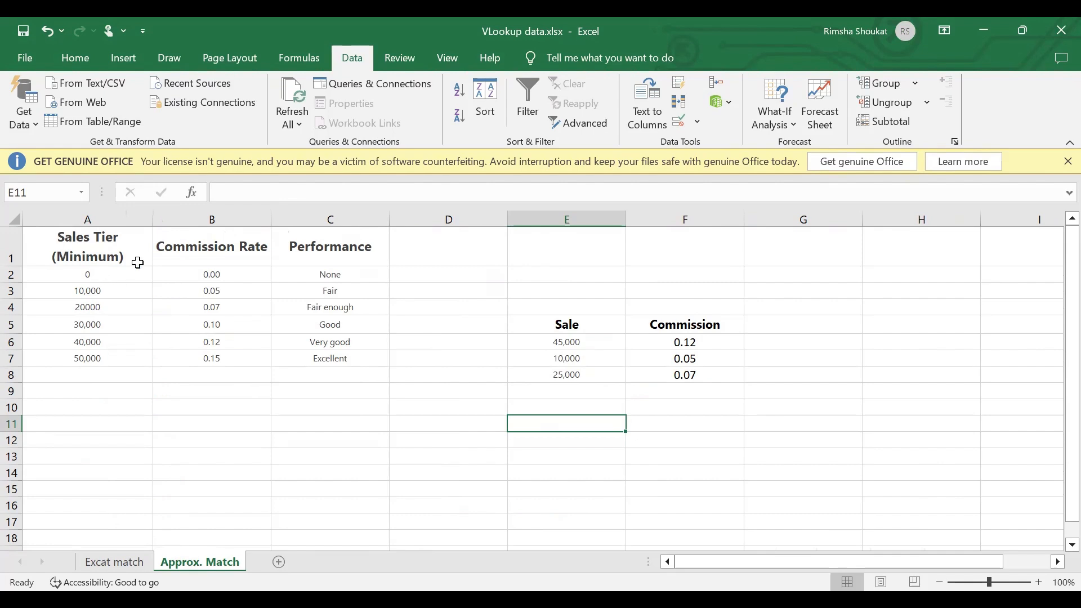
{"action": "left_click", "coordinate": [79, 280]}
{"action": "left_click_drag", "start_coordinate": [80, 279], "coordinate": [94, 359]}
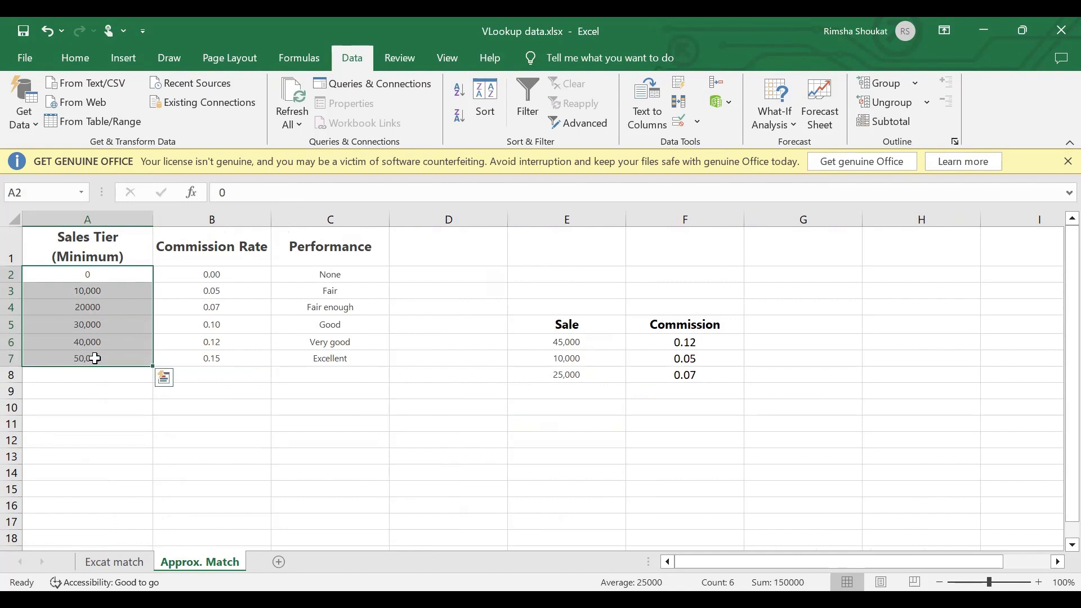
{"action": "left_click", "coordinate": [92, 293]}
{"action": "left_click", "coordinate": [101, 307]}
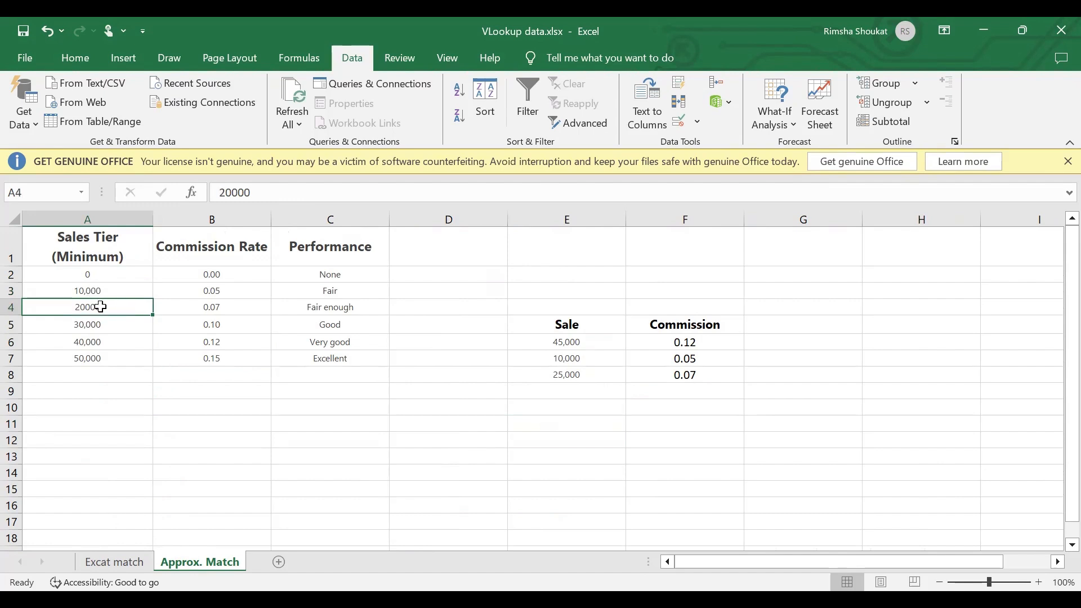
{"action": "left_click", "coordinate": [108, 325]}
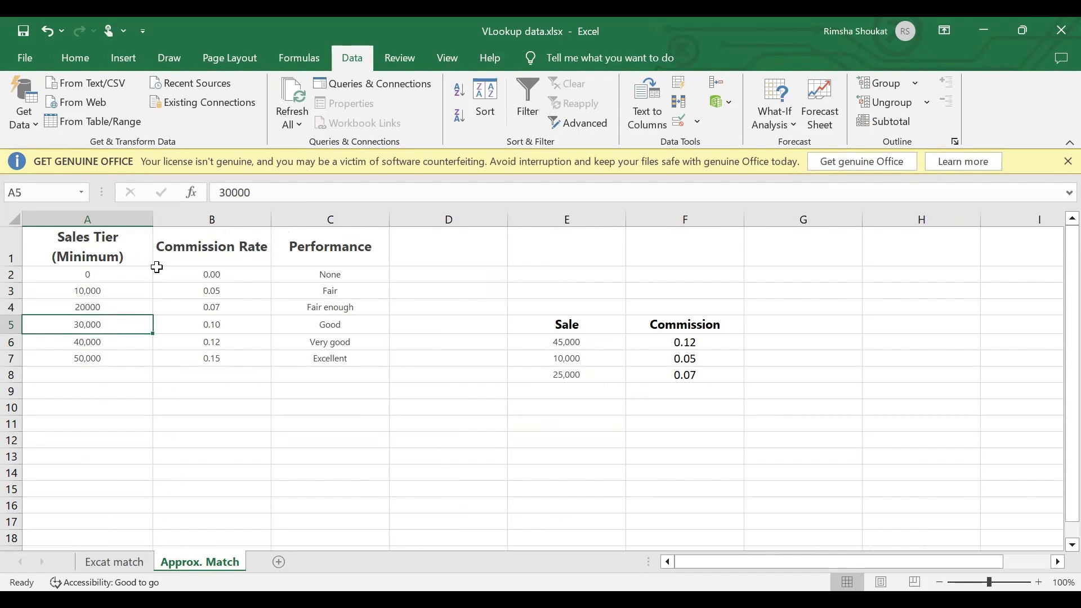
{"action": "left_click", "coordinate": [104, 292]}
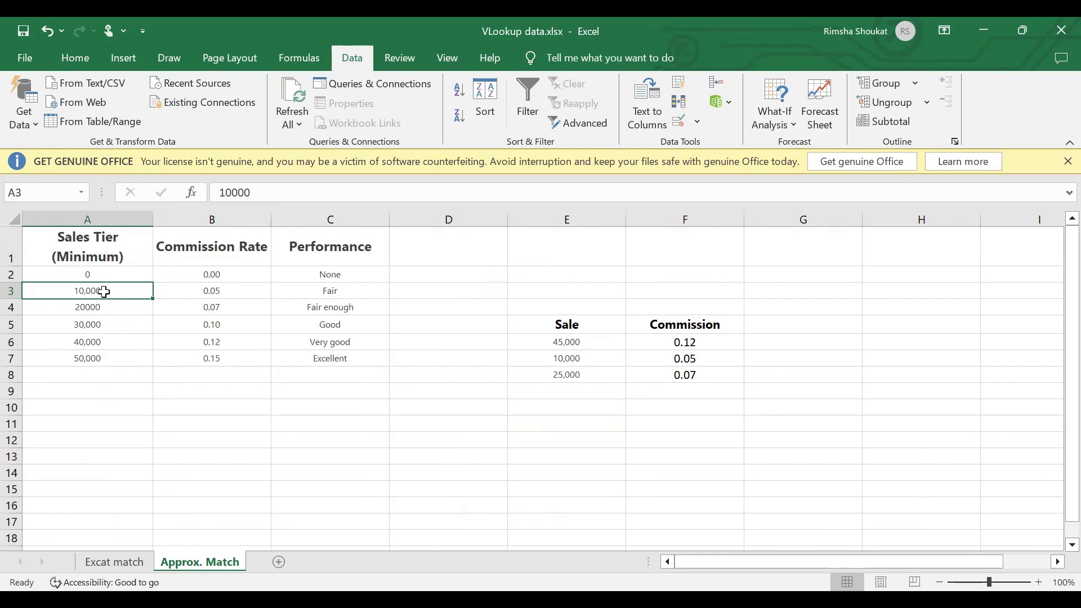
{"action": "left_click", "coordinate": [188, 290]}
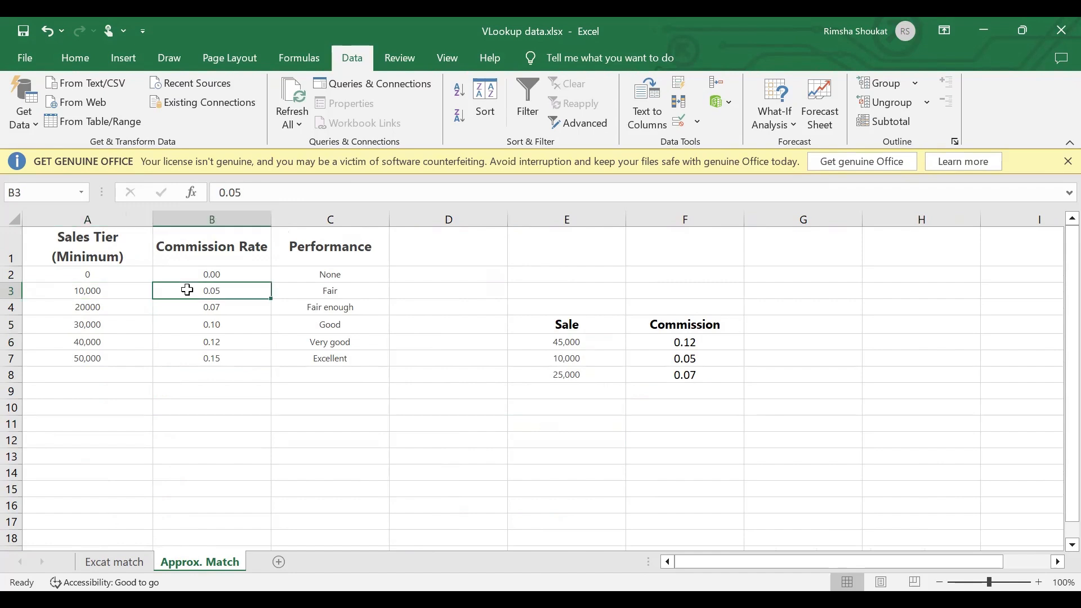
{"action": "left_click", "coordinate": [105, 311]}
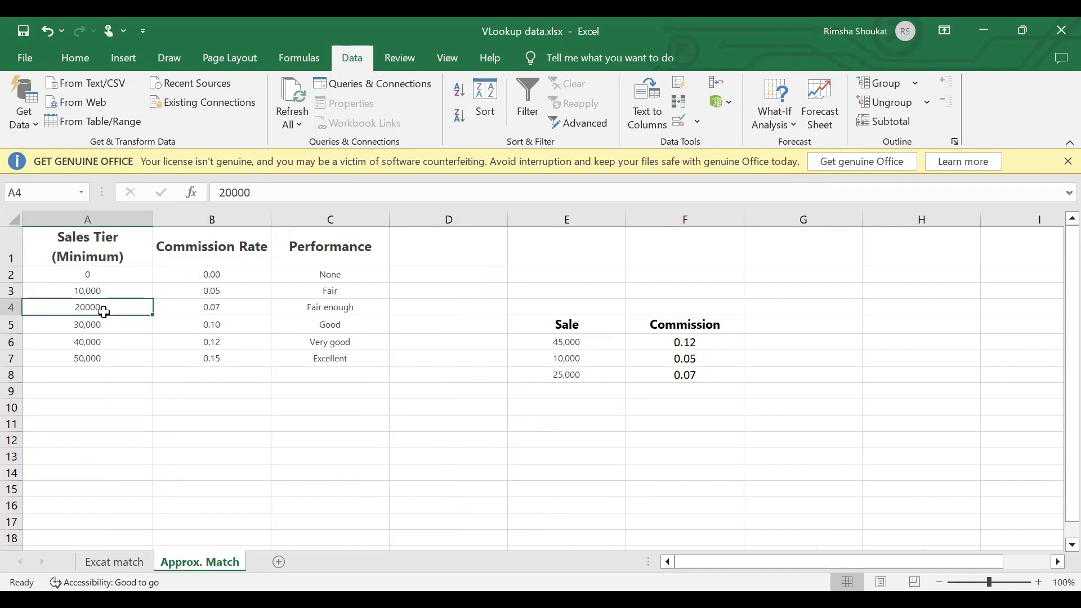
{"action": "left_click", "coordinate": [117, 331]}
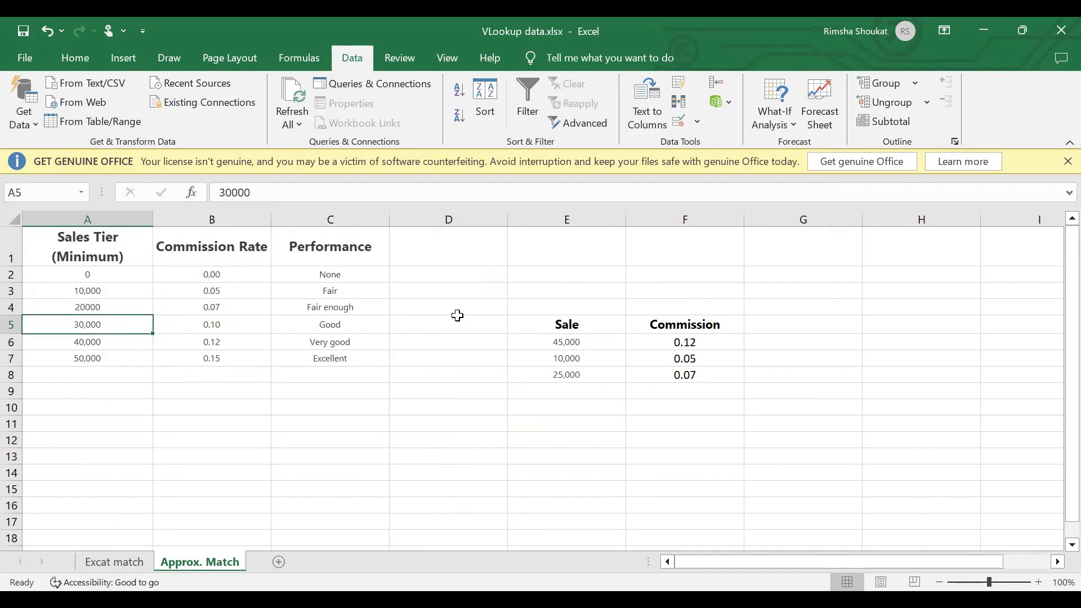
{"action": "left_click", "coordinate": [592, 293]}
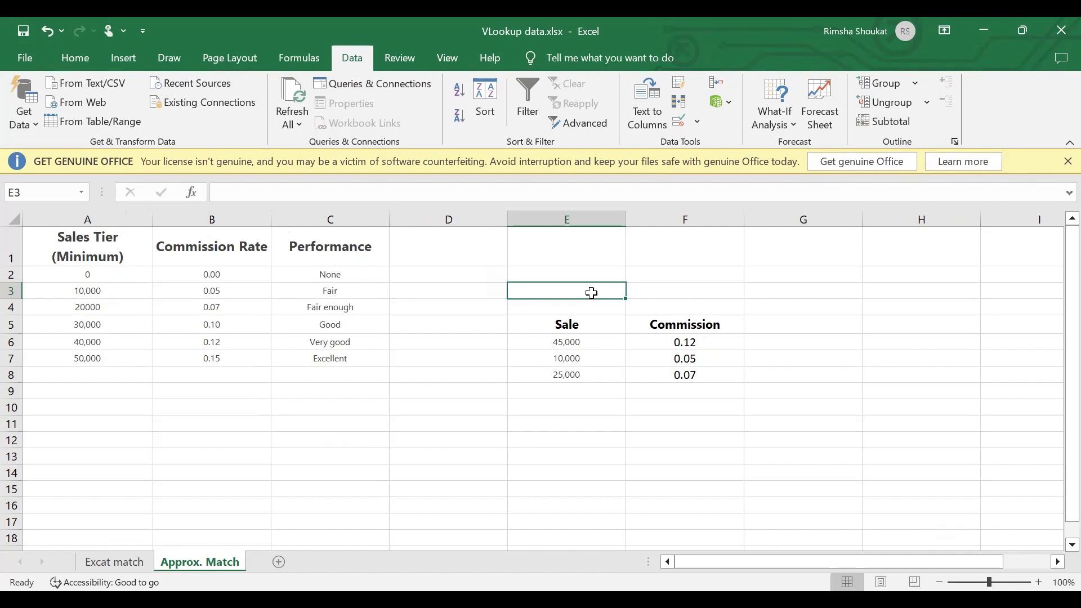
Clear the existing commission results in F6 and F7
{"action": "left_click", "coordinate": [678, 343]}
{"action": "key", "text": "Delete"}
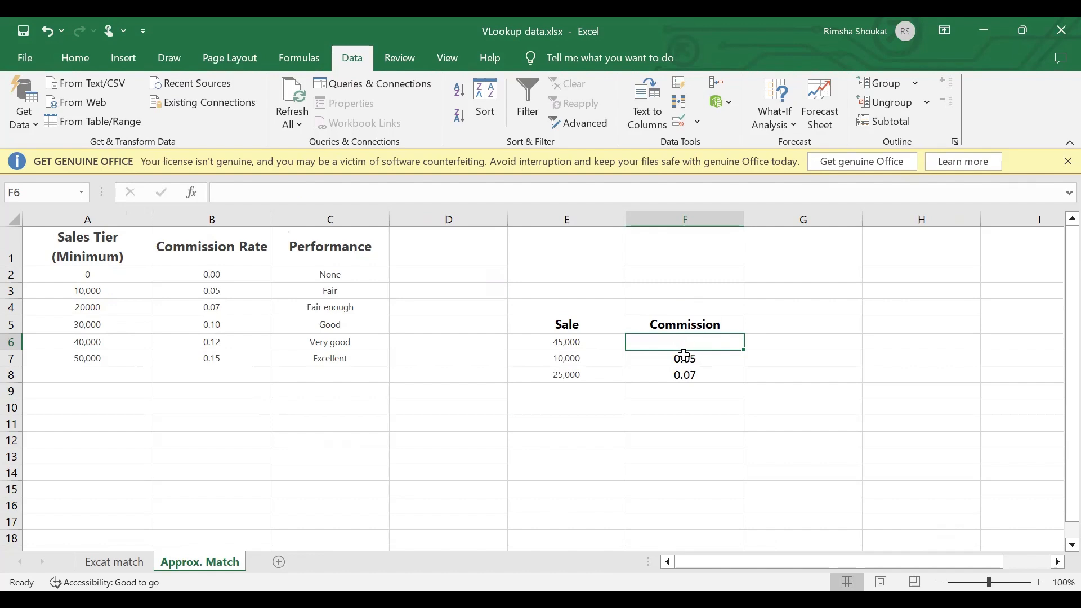
{"action": "left_click", "coordinate": [684, 356]}
{"action": "key", "text": "Delete"}
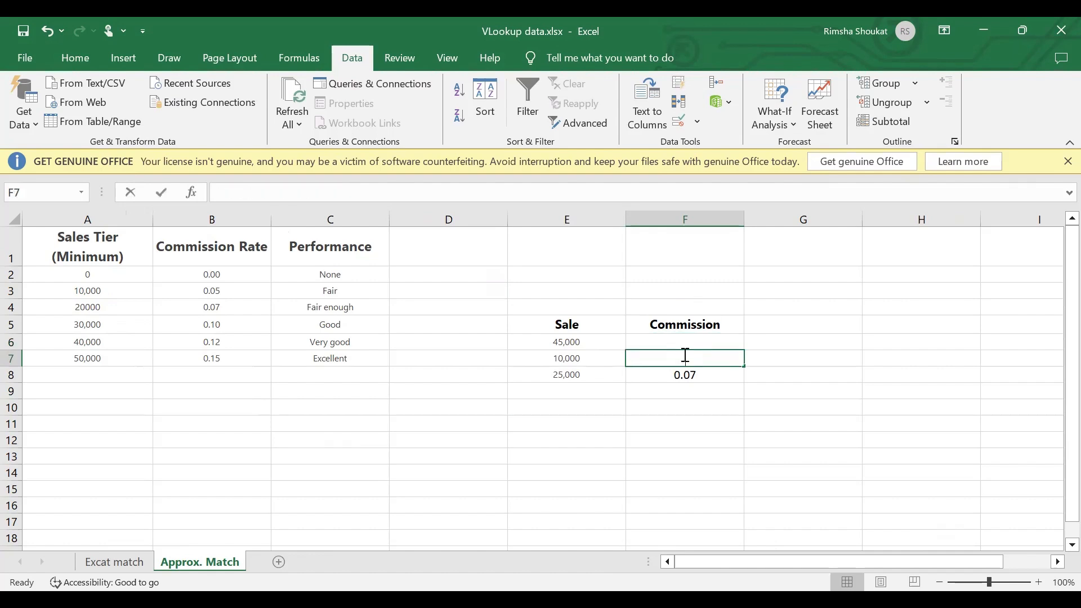
Enter a VLOOKUP in F7 with lookup value E7, table range A2:C7, column index 2 and 1 for an approximate match
{"action": "type", "text": "=v"}
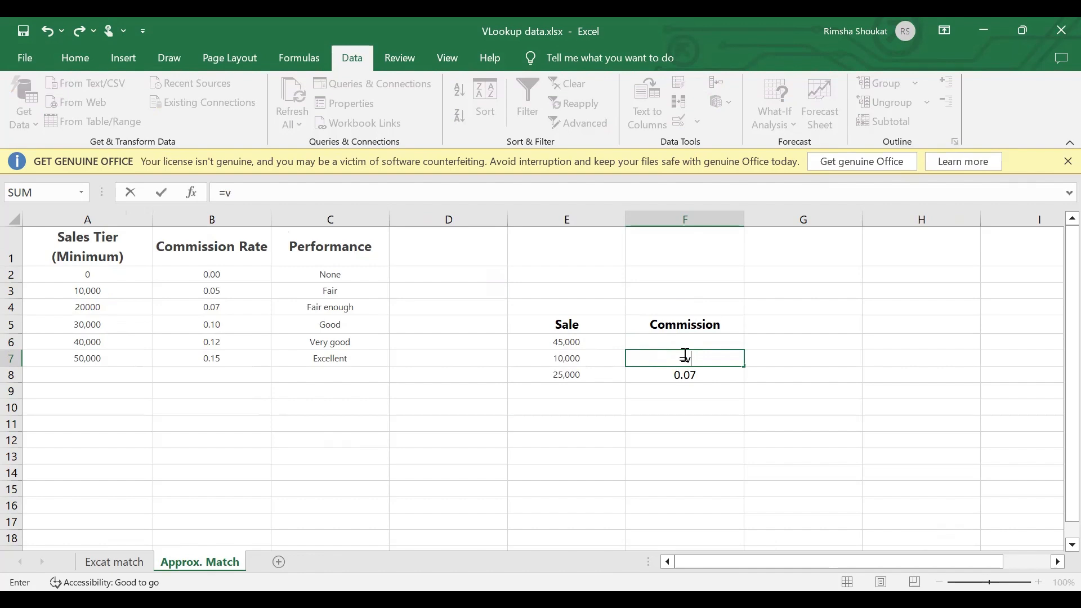
{"action": "key", "text": "Tab"}
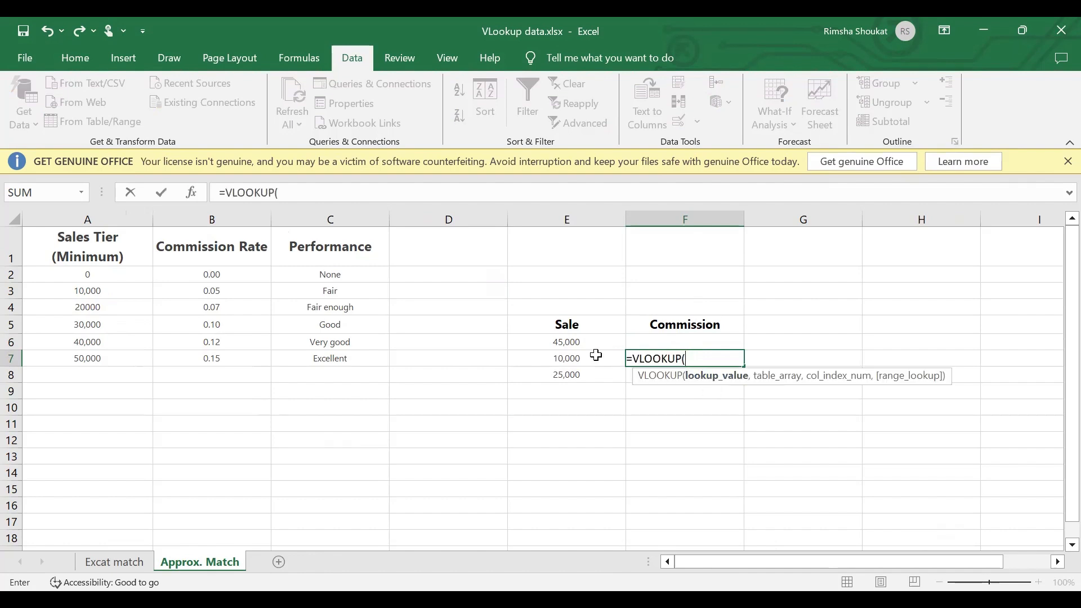
{"action": "left_click", "coordinate": [567, 359]}
{"action": "type", "text": ","}
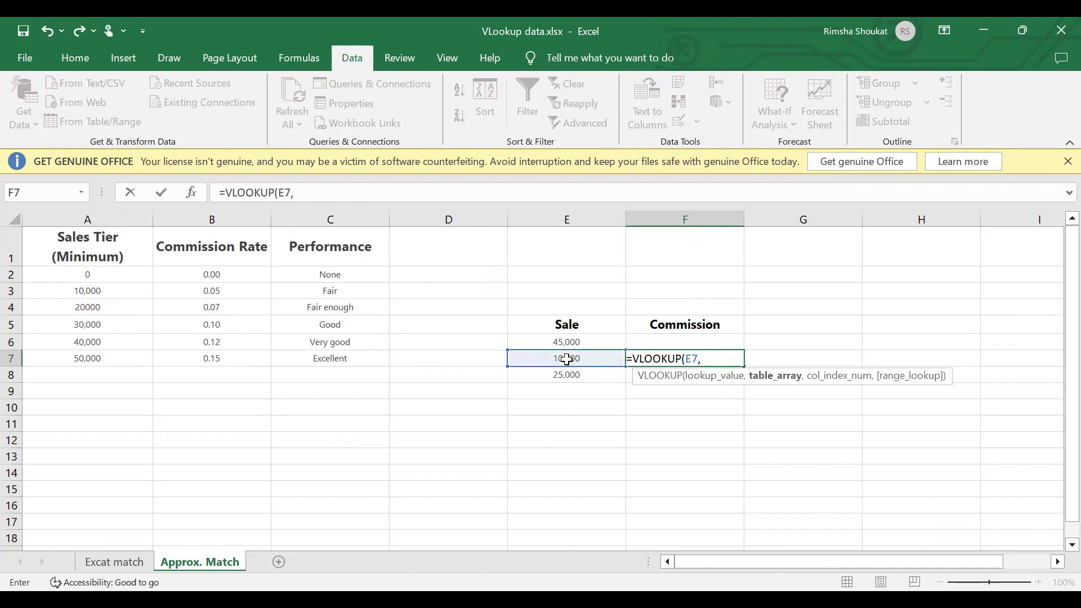
{"action": "left_click", "coordinate": [60, 276]}
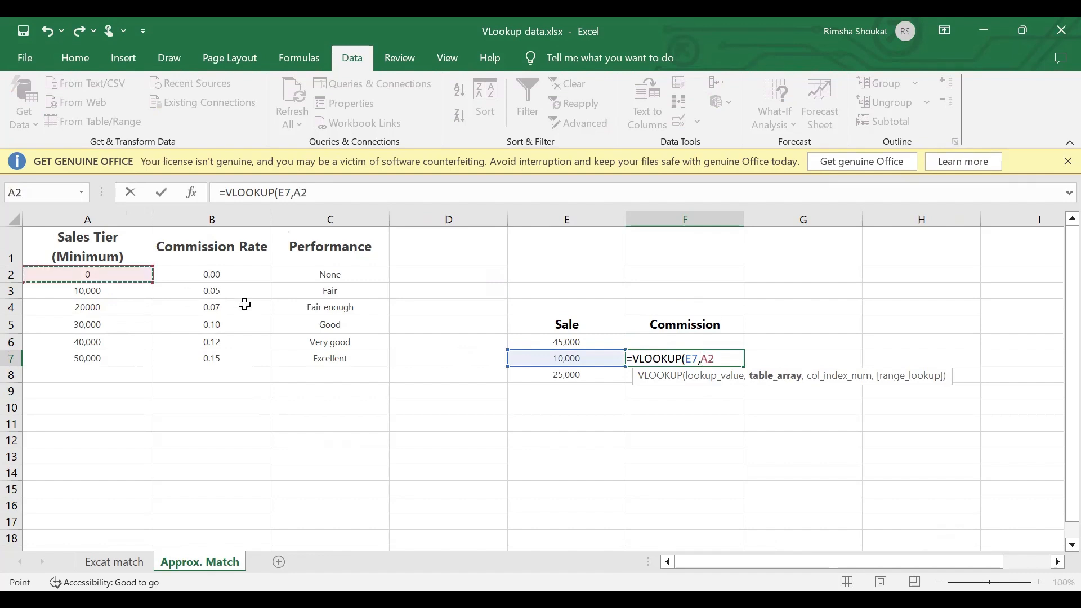
{"action": "left_click", "coordinate": [332, 361], "text": "shift"}
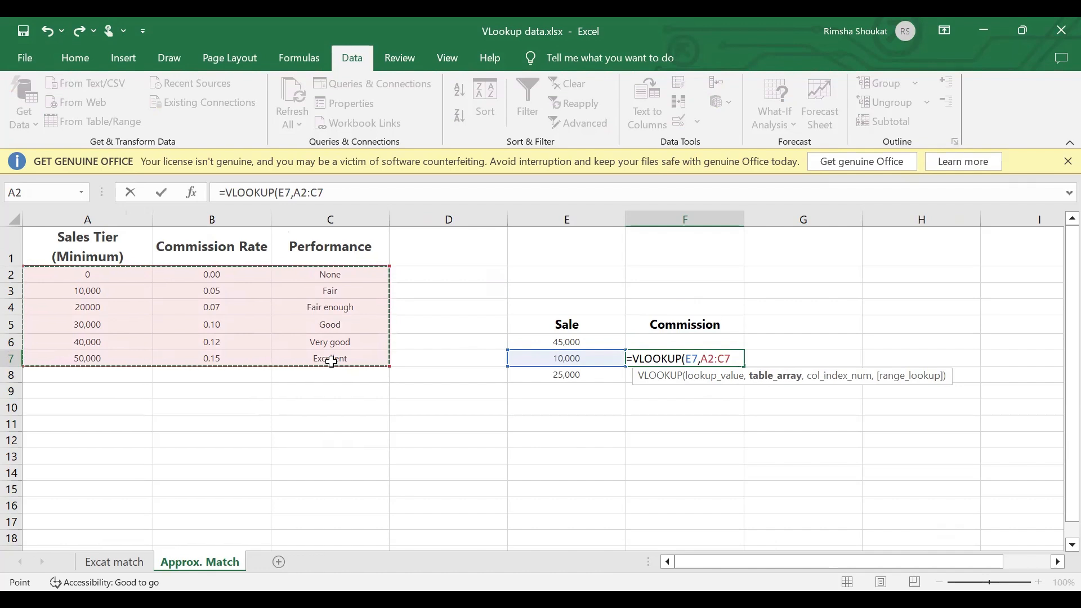
{"action": "type", "text": ","}
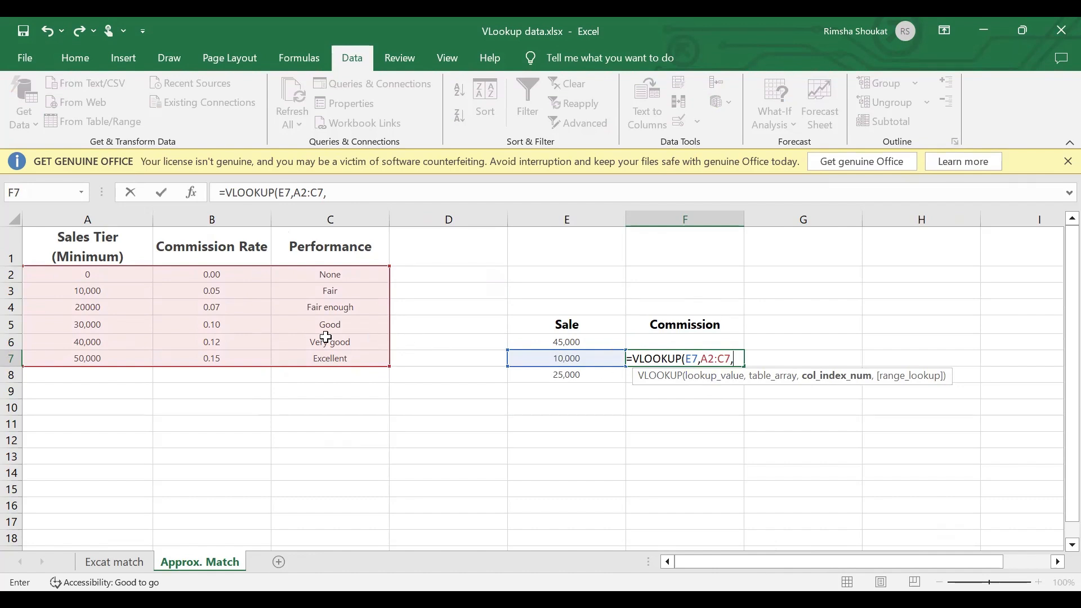
{"action": "type", "text": "2,"}
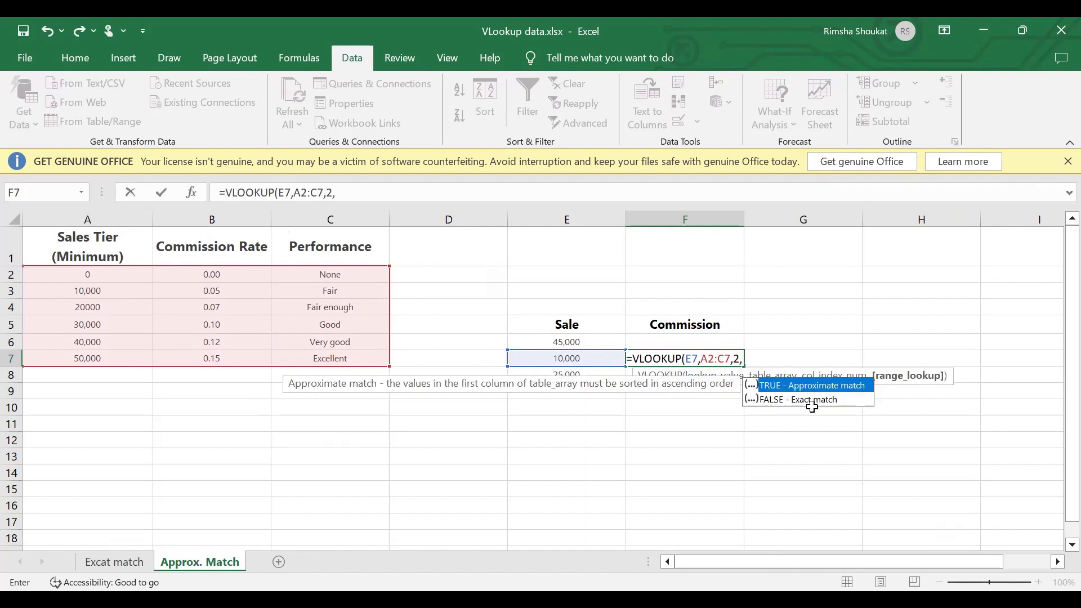
{"action": "type", "text": "1"}
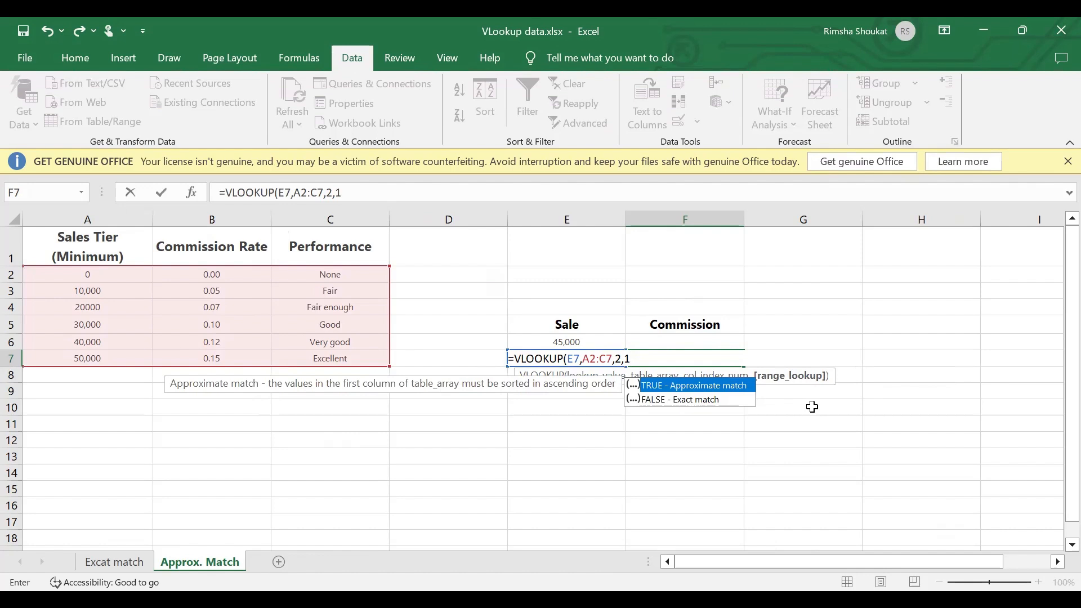
{"action": "key", "text": "Return"}
{"action": "left_click", "coordinate": [683, 358]}
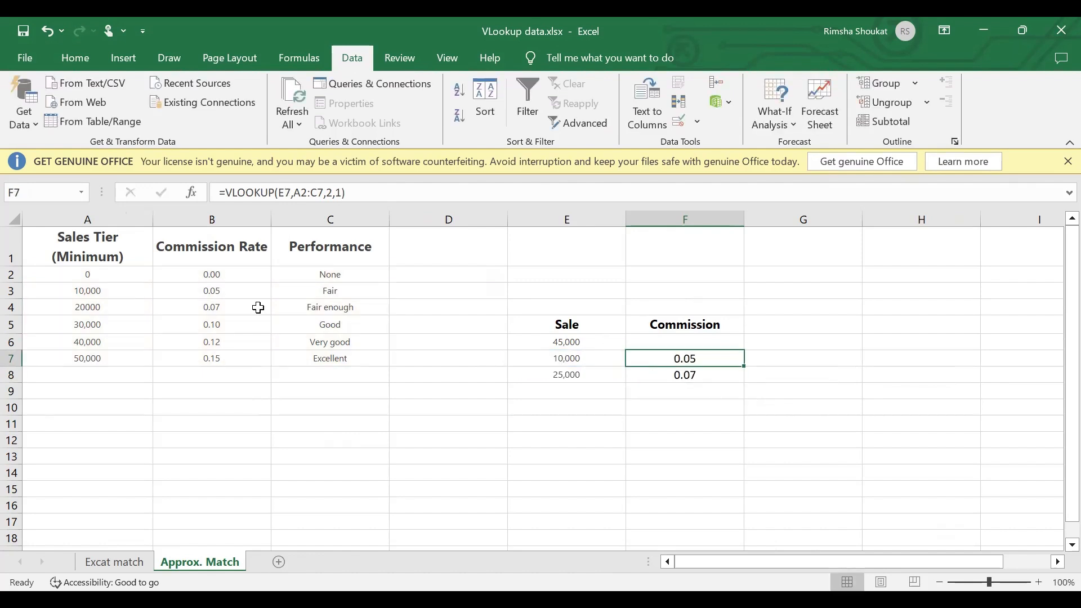
{"action": "left_click_drag", "start_coordinate": [219, 291], "coordinate": [106, 294]}
Add a new sale of 15000 in E9, below the existing sales
{"action": "left_click", "coordinate": [588, 402]}
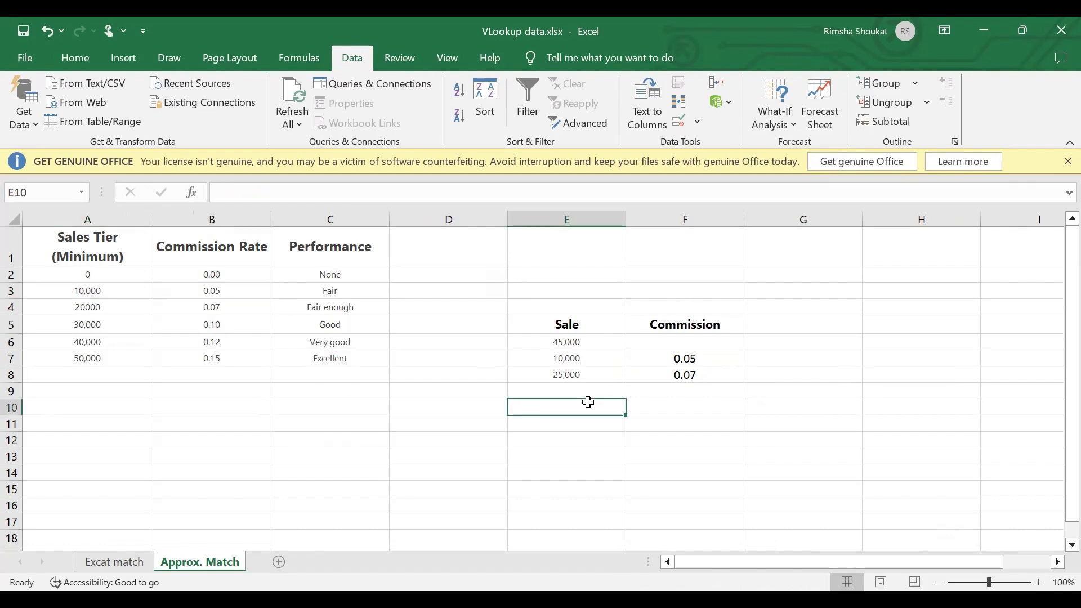
{"action": "left_click", "coordinate": [574, 396]}
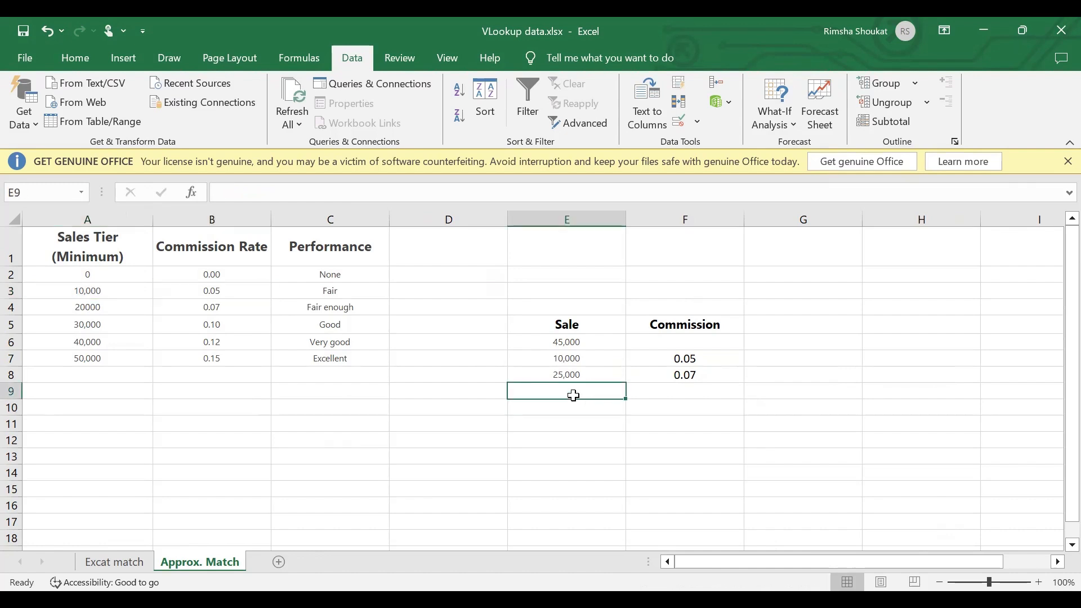
{"action": "type", "text": "15000"}
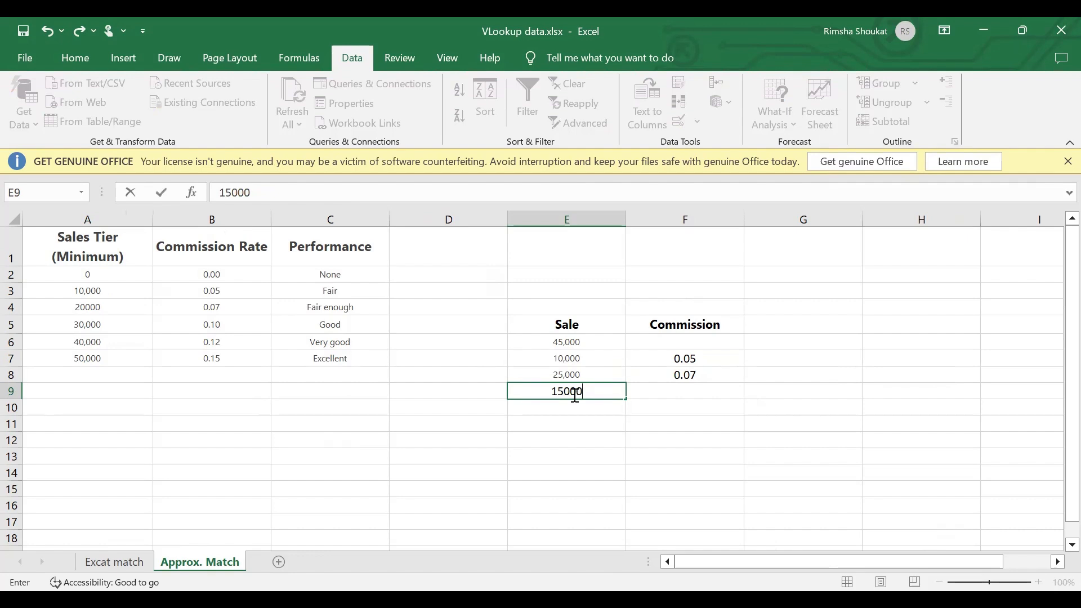
Enter a VLOOKUP in F9 with lookup value E9, table range A2:C7 and column index 2
{"action": "left_click", "coordinate": [659, 391]}
{"action": "type", "text": "="}
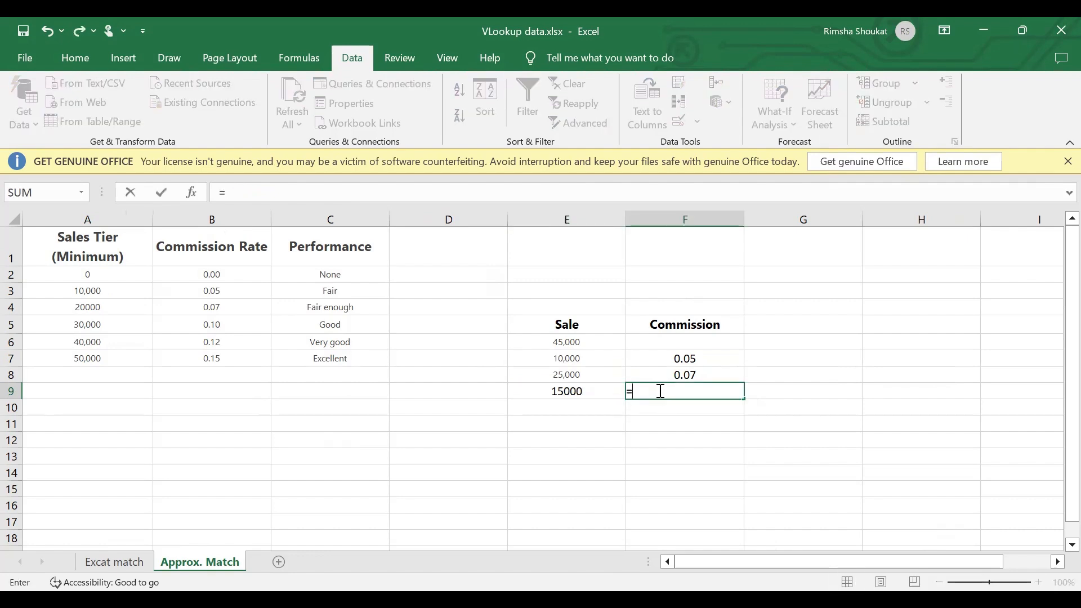
{"action": "type", "text": "VLOOKUP("}
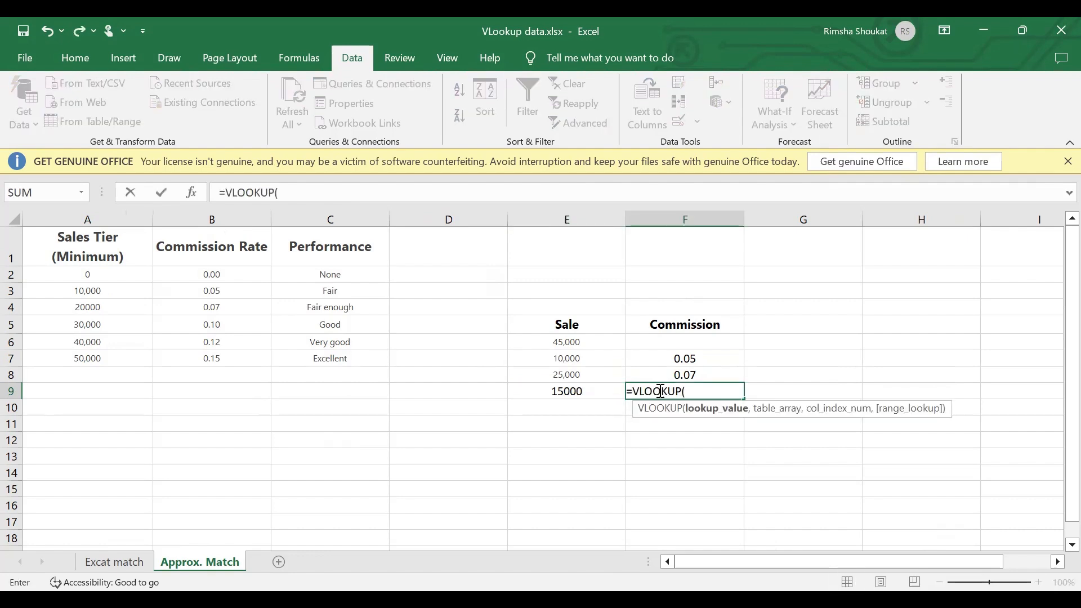
{"action": "left_click", "coordinate": [561, 392]}
{"action": "type", "text": ","}
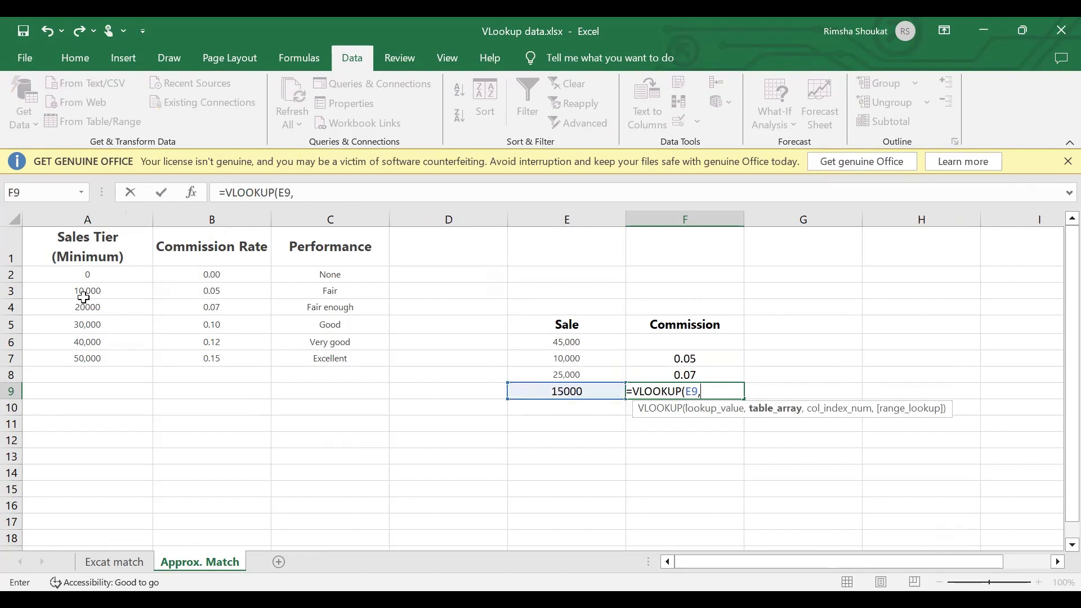
{"action": "left_click", "coordinate": [62, 274]}
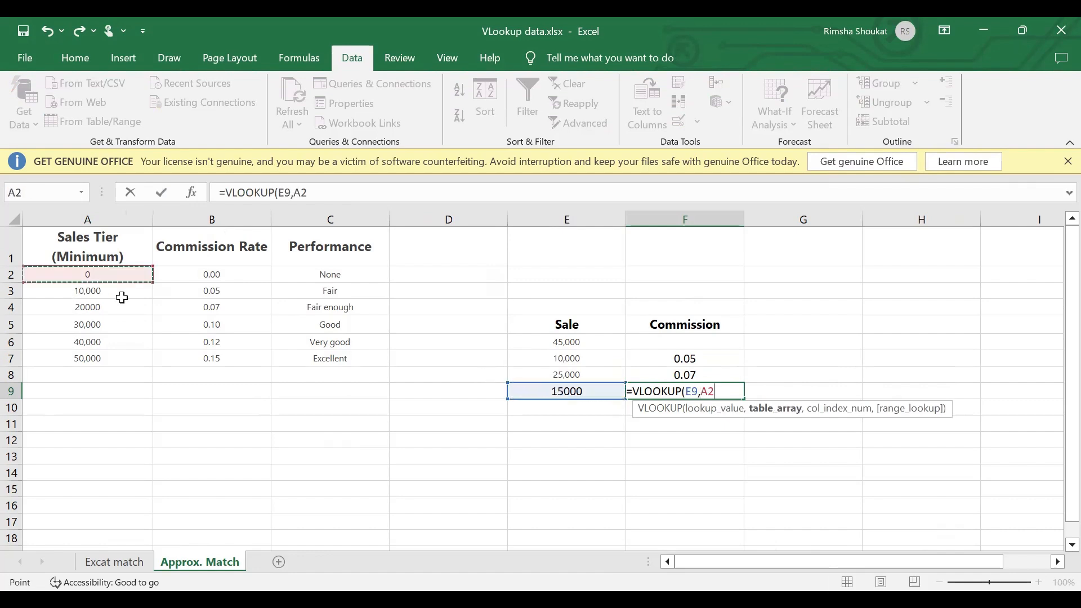
{"action": "left_click", "coordinate": [347, 357], "text": "shift"}
{"action": "type", "text": ","}
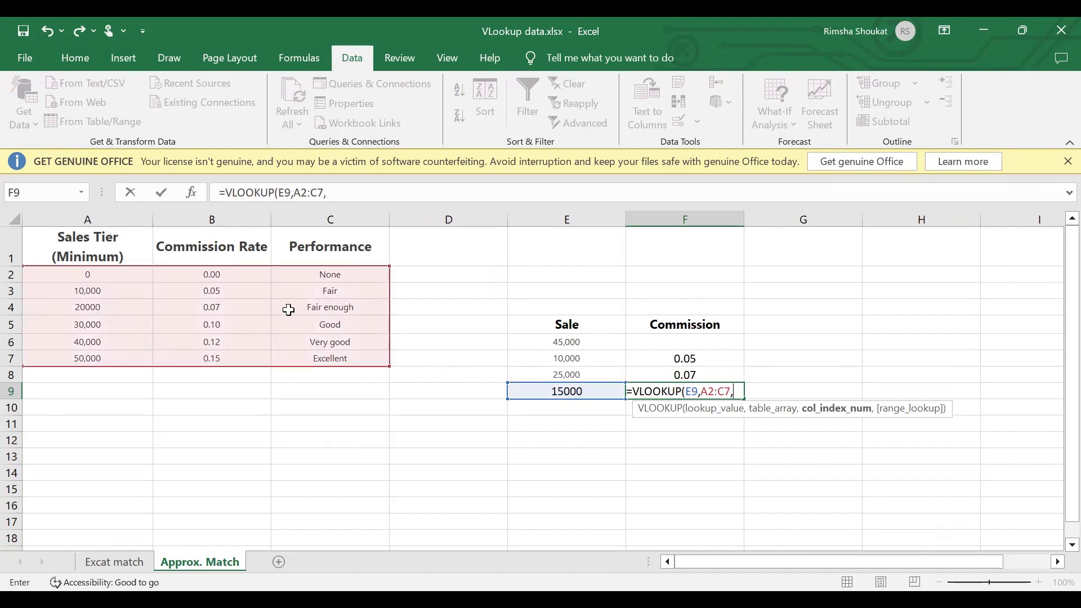
{"action": "type", "text": "2"}
{"action": "key", "text": "Return"}
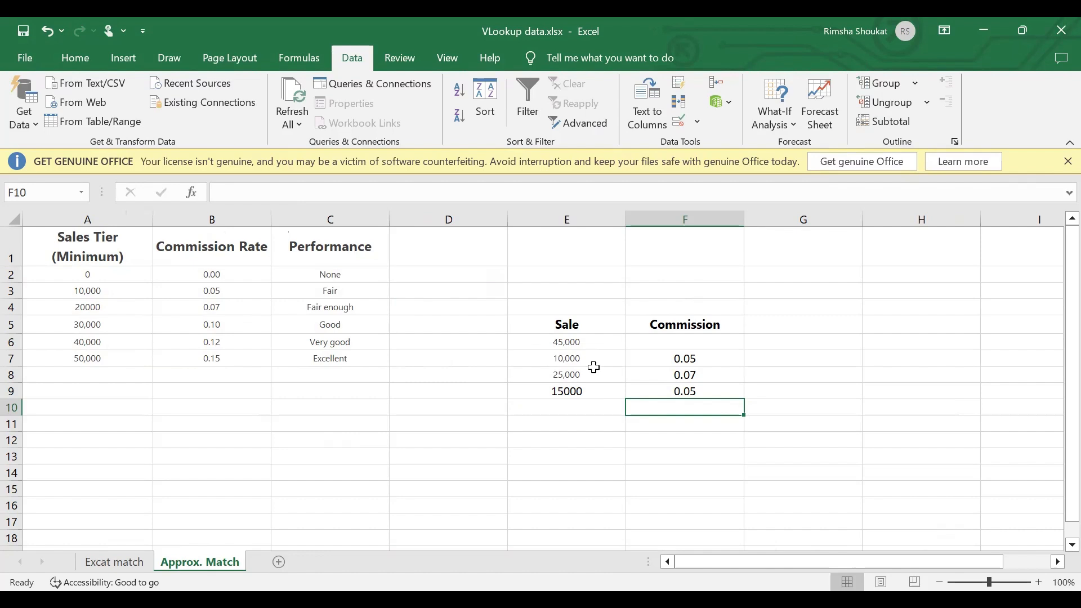
Check the F9 commission against the 10,000 and 20000 tiers and their rates in rows 3 and 4
{"action": "left_click_drag", "start_coordinate": [91, 288], "coordinate": [196, 306]}
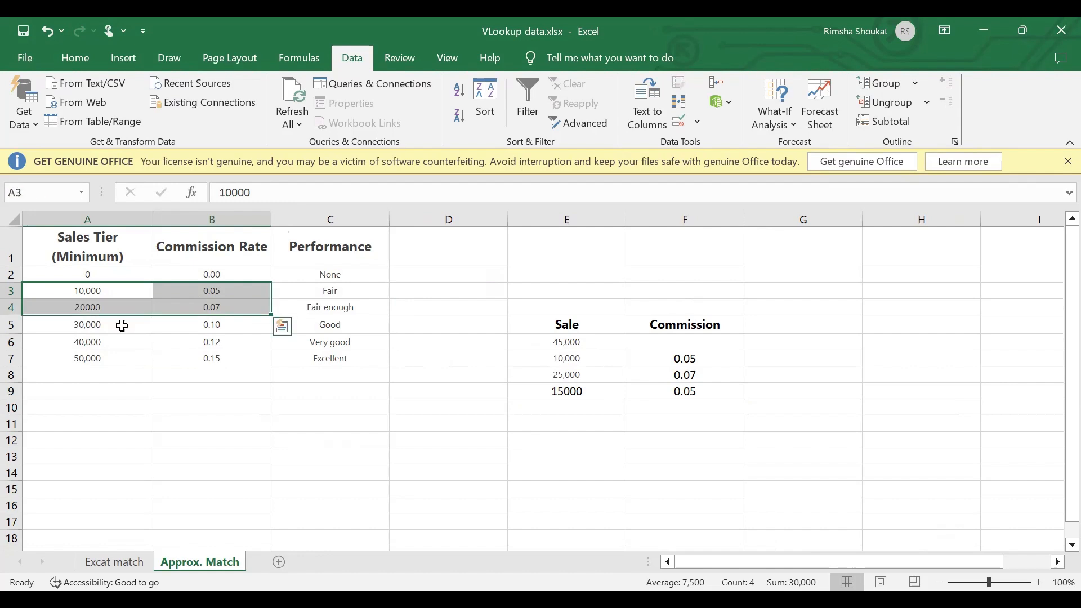
{"action": "left_click", "coordinate": [84, 310]}
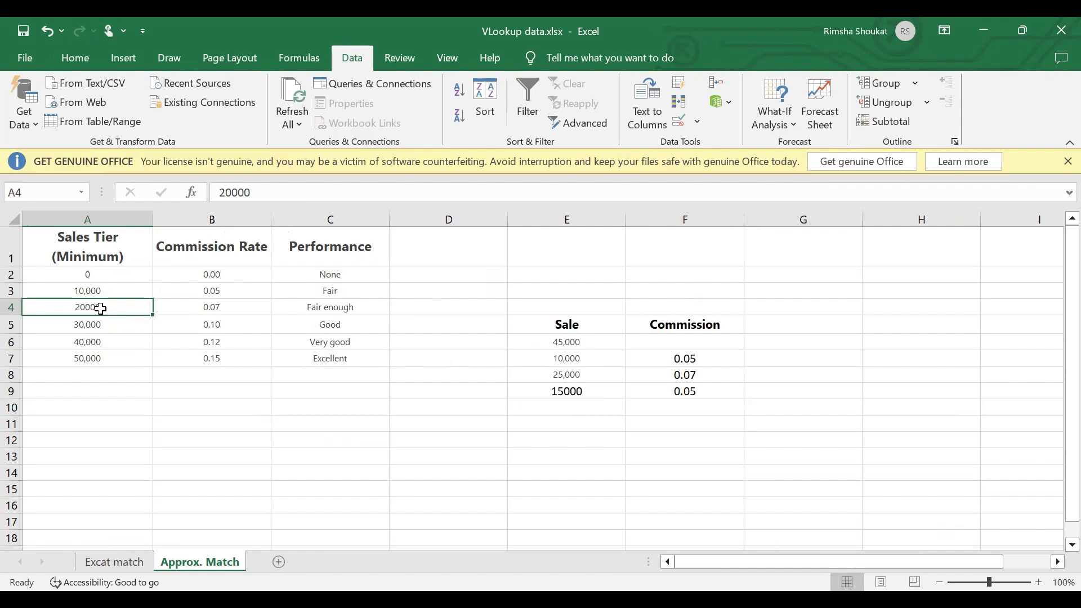
{"action": "left_click", "coordinate": [205, 308]}
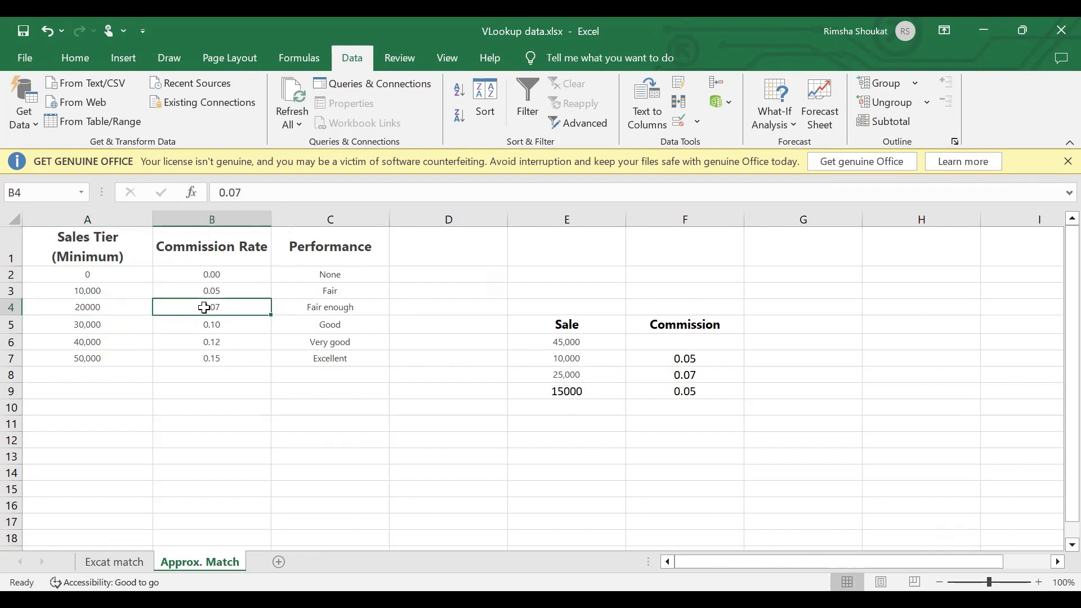
{"action": "left_click", "coordinate": [105, 293]}
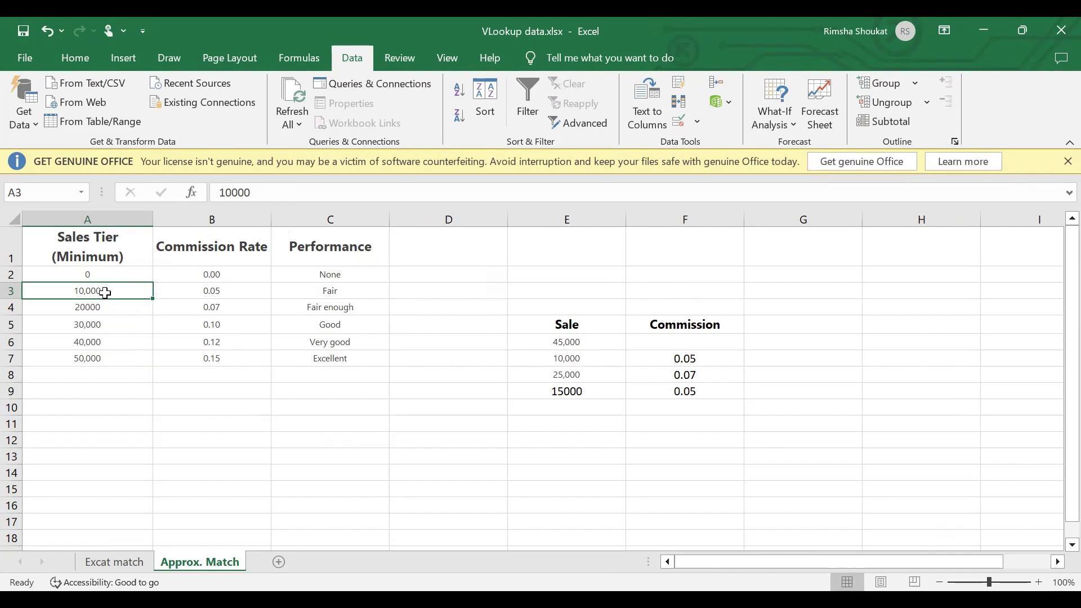
{"action": "left_click_drag", "start_coordinate": [106, 293], "coordinate": [212, 285]}
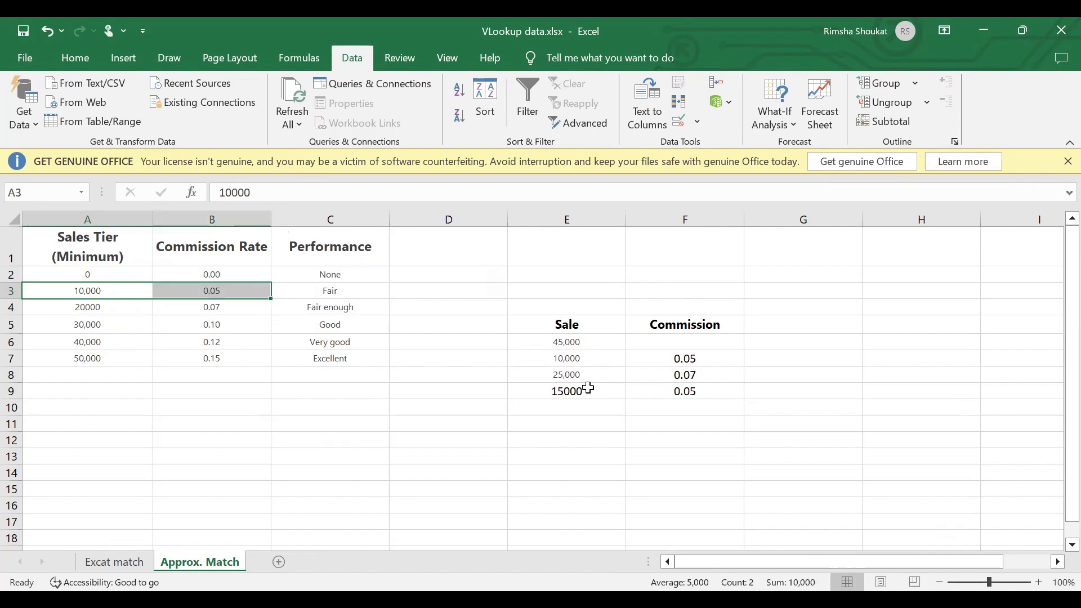
{"action": "left_click", "coordinate": [487, 347]}
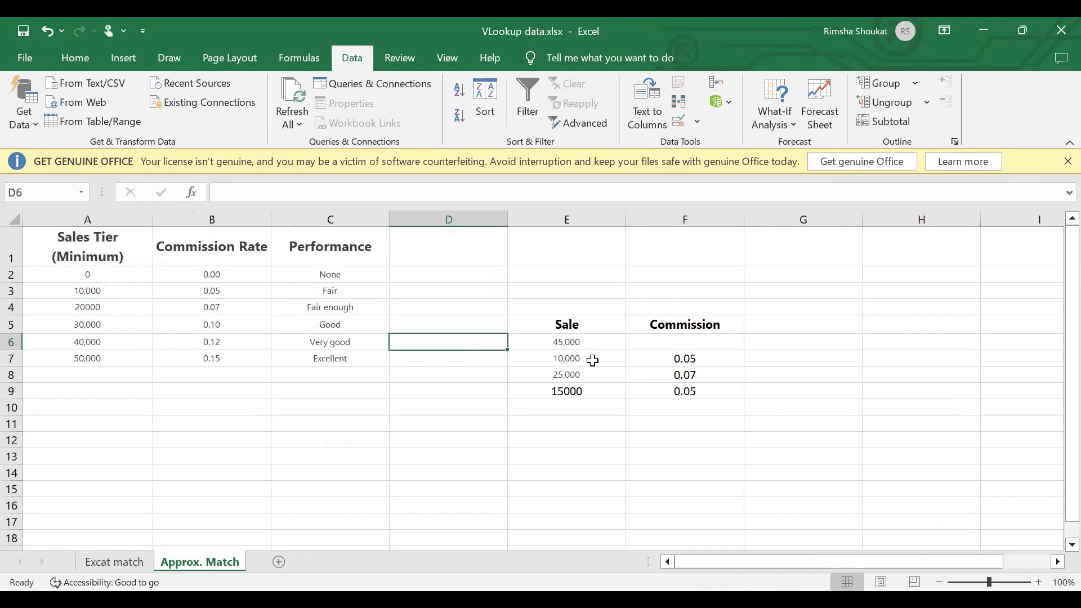
{"action": "left_click", "coordinate": [692, 410]}
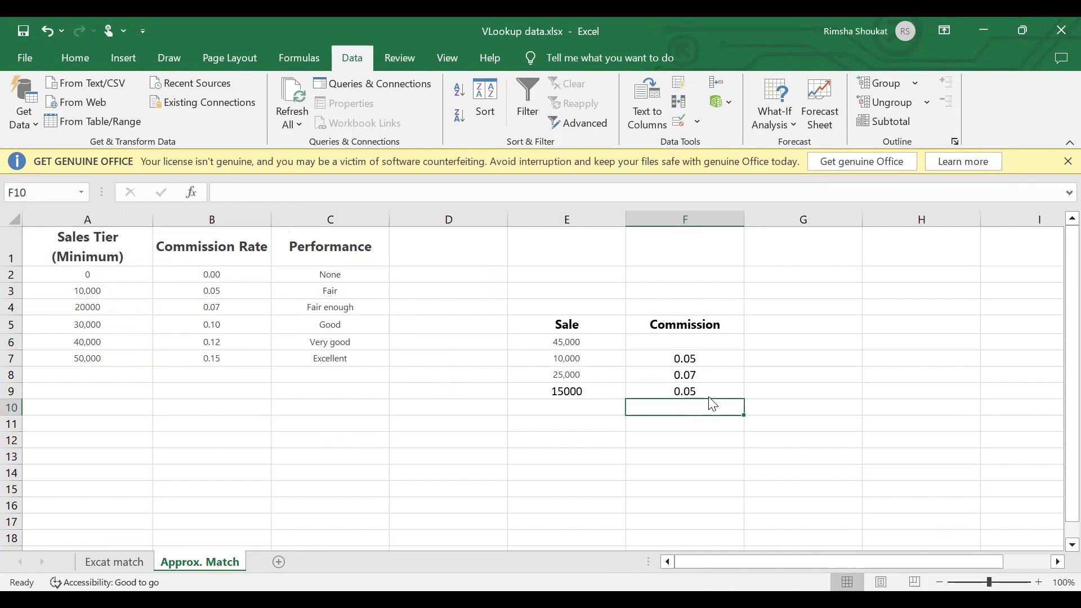
{"action": "double_click", "coordinate": [695, 391]}
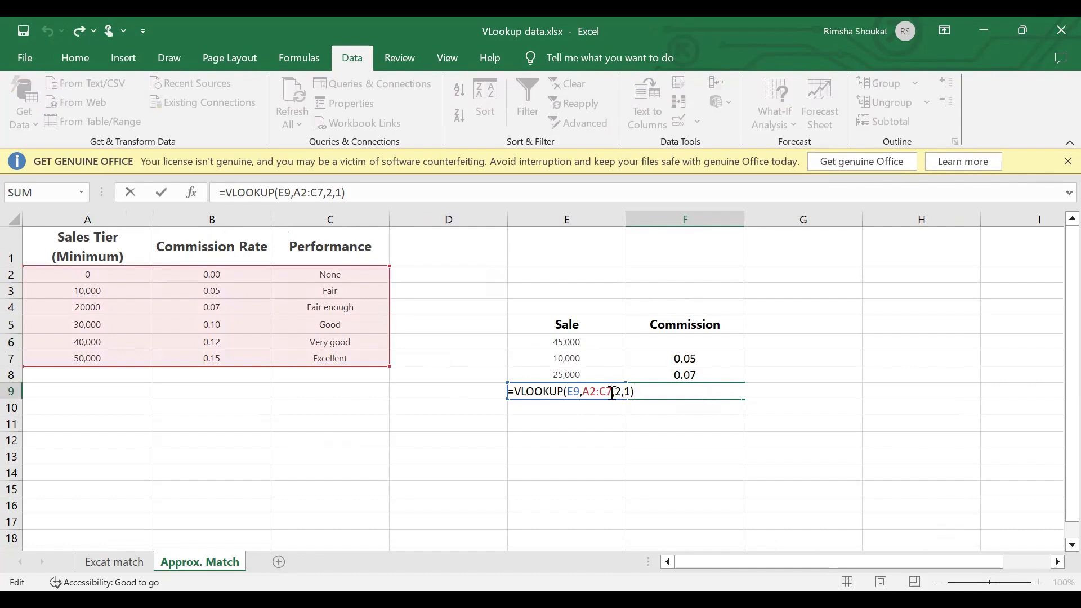
{"action": "left_click_drag", "start_coordinate": [583, 393], "coordinate": [614, 392]}
{"action": "left_click", "coordinate": [601, 457]}
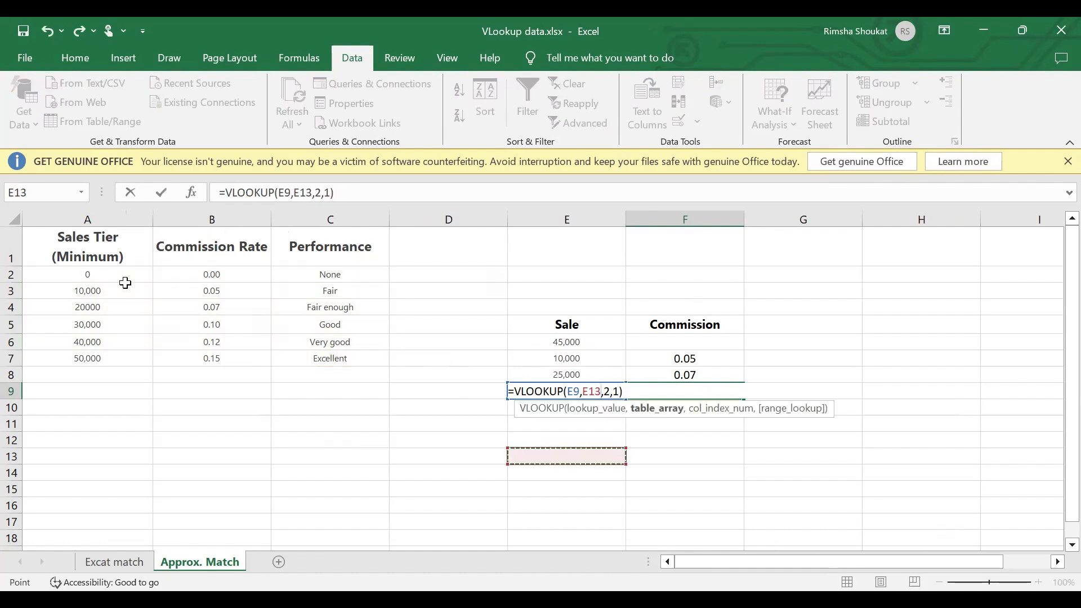
{"action": "left_click", "coordinate": [99, 278]}
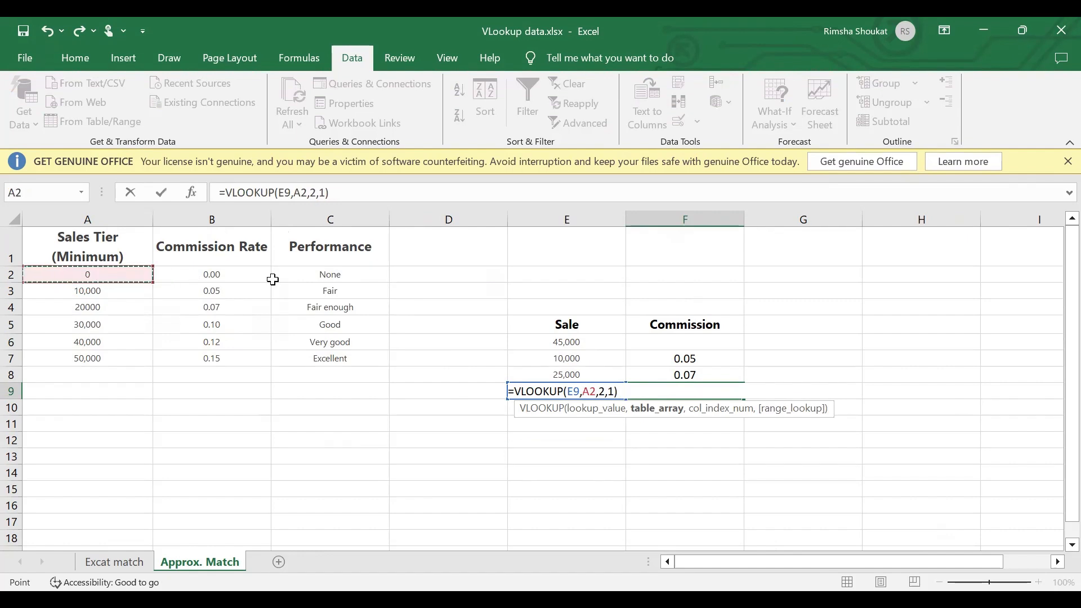
{"action": "left_click_drag", "start_coordinate": [272, 279], "coordinate": [274, 280]}
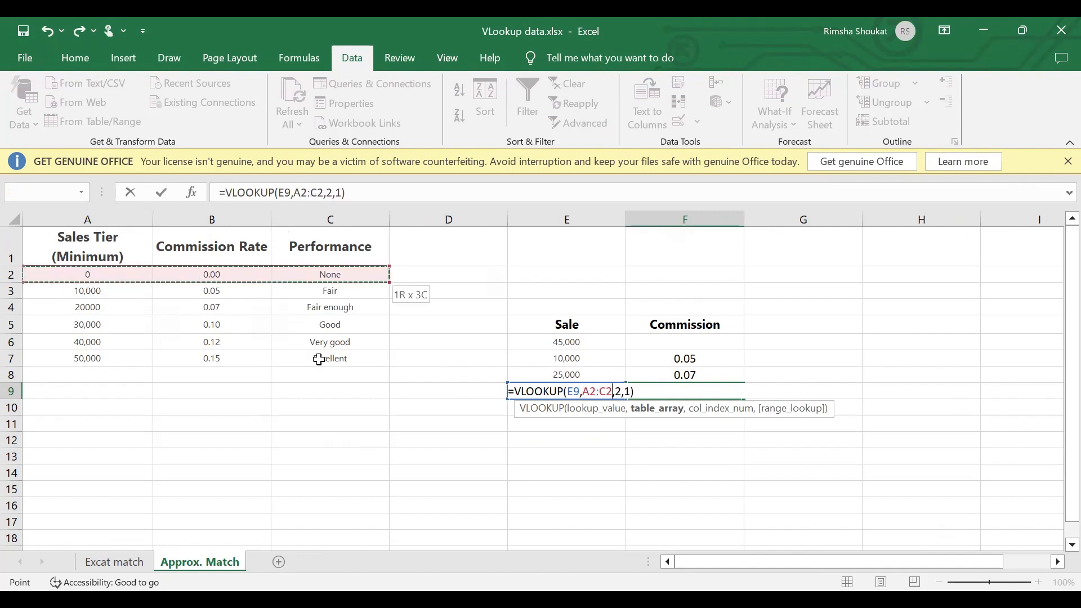
{"action": "left_click_drag", "start_coordinate": [320, 359], "coordinate": [319, 361]}
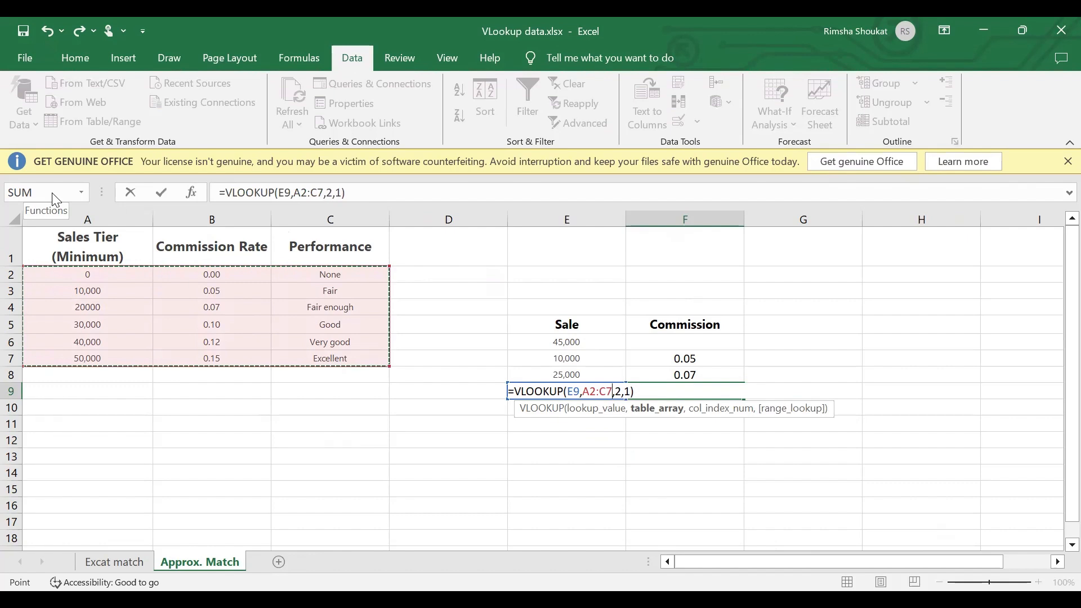
{"action": "left_click", "coordinate": [56, 200]}
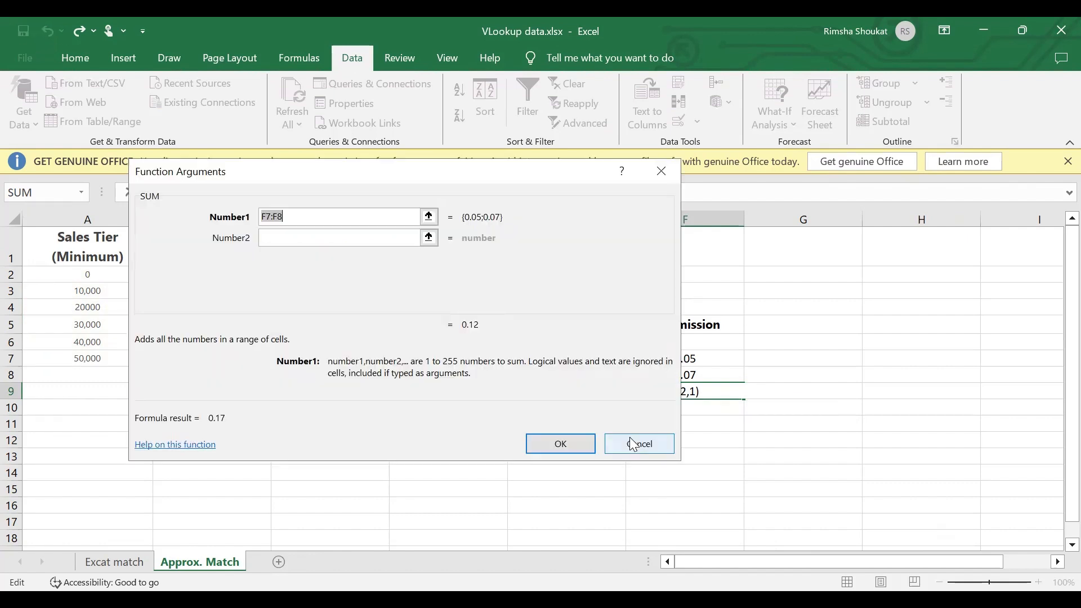
{"action": "left_click", "coordinate": [634, 445]}
Try to name the sales tier range A2:C7 as Data
{"action": "left_click_drag", "start_coordinate": [55, 274], "coordinate": [310, 361]}
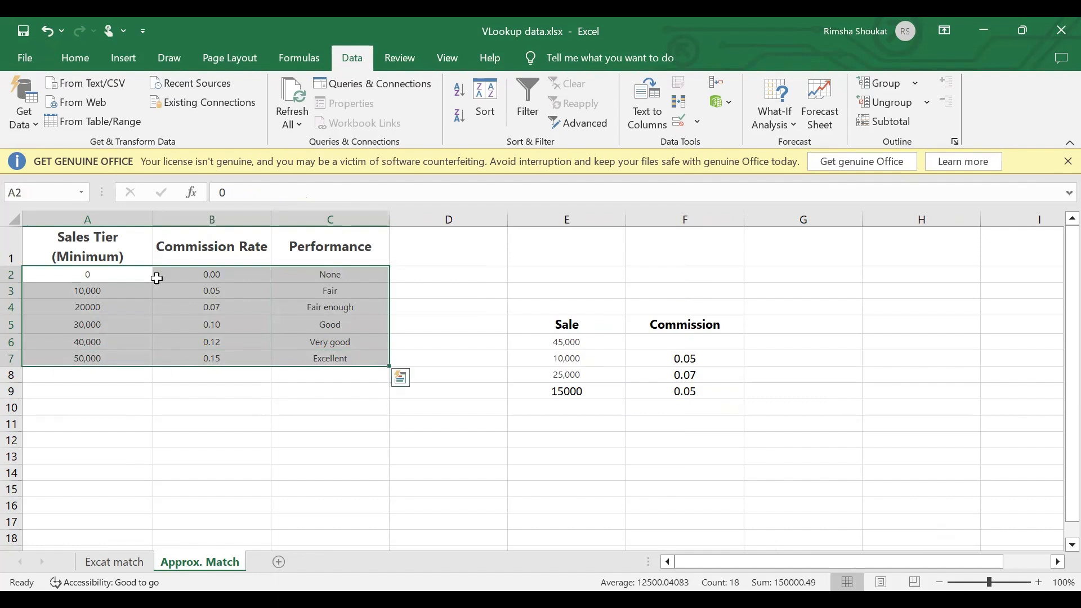
{"action": "left_click", "coordinate": [53, 193]}
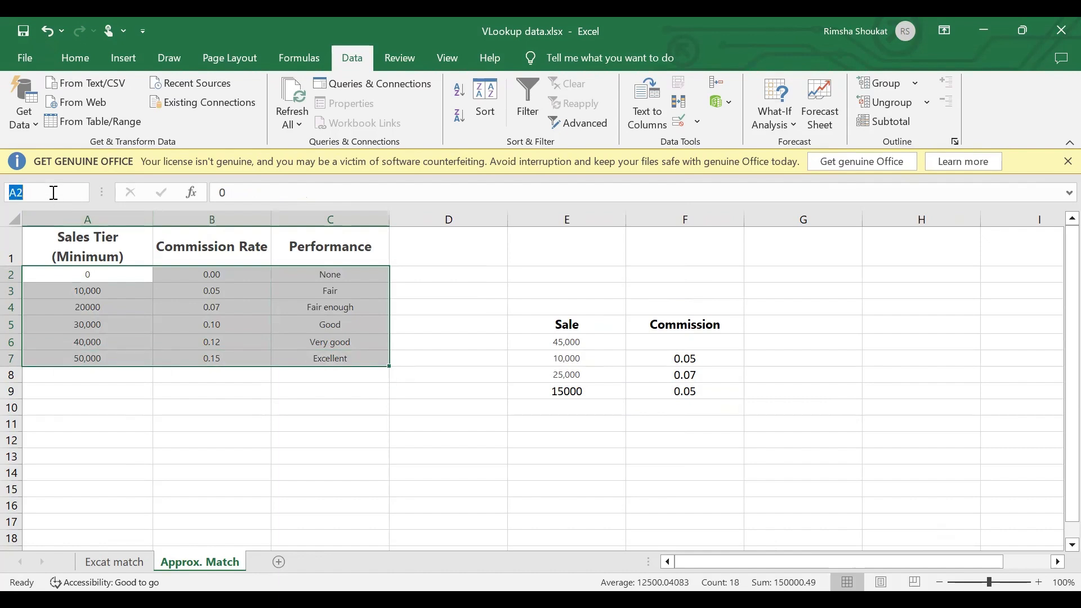
{"action": "type", "text": "Data"}
{"action": "key", "text": "Return"}
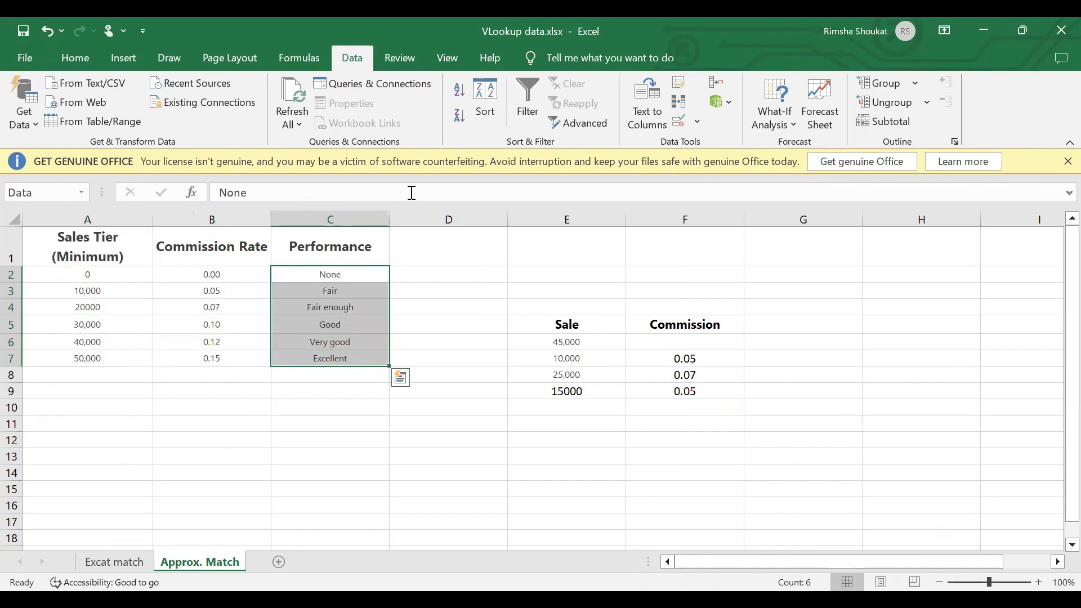
Enter a VLOOKUP in F6 with lookup value E6, the named range Data, column index 2 and 1 for an approximate match
{"action": "left_click", "coordinate": [669, 344]}
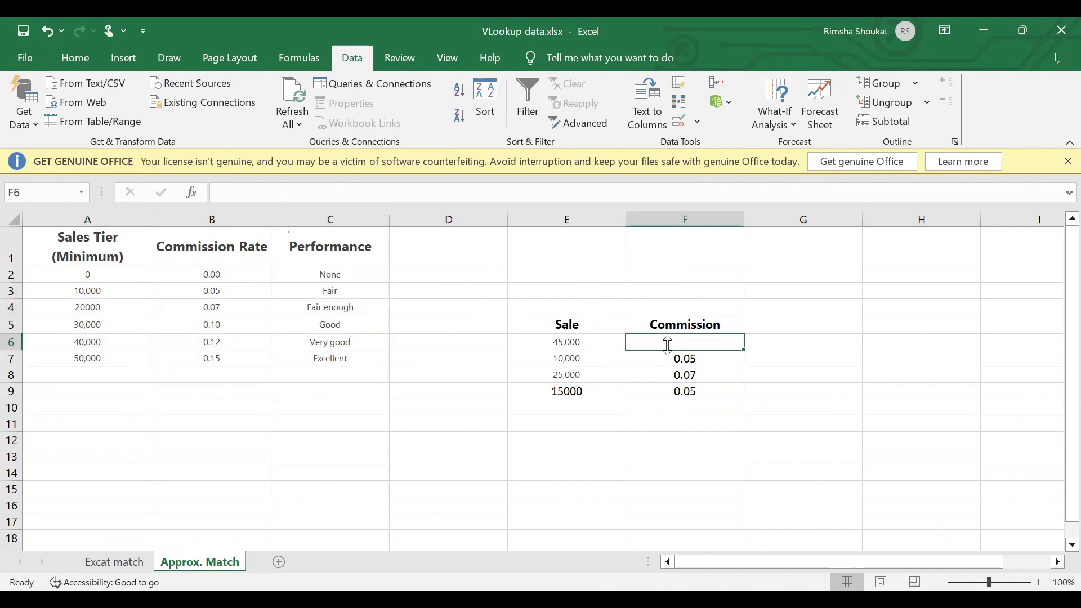
{"action": "type", "text": "="}
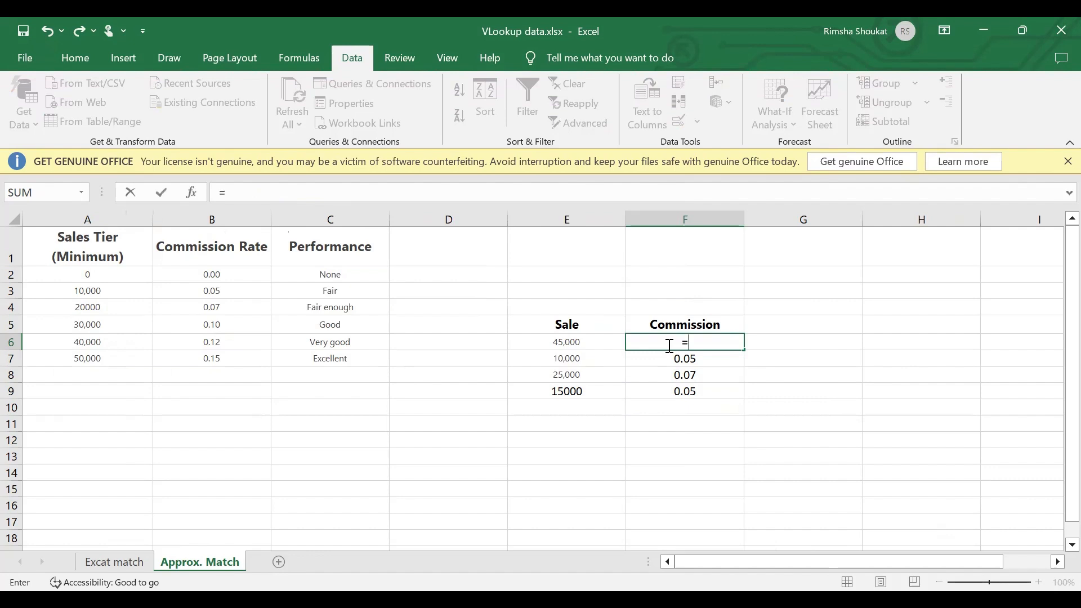
{"action": "type", "text": "VLOOKUP("}
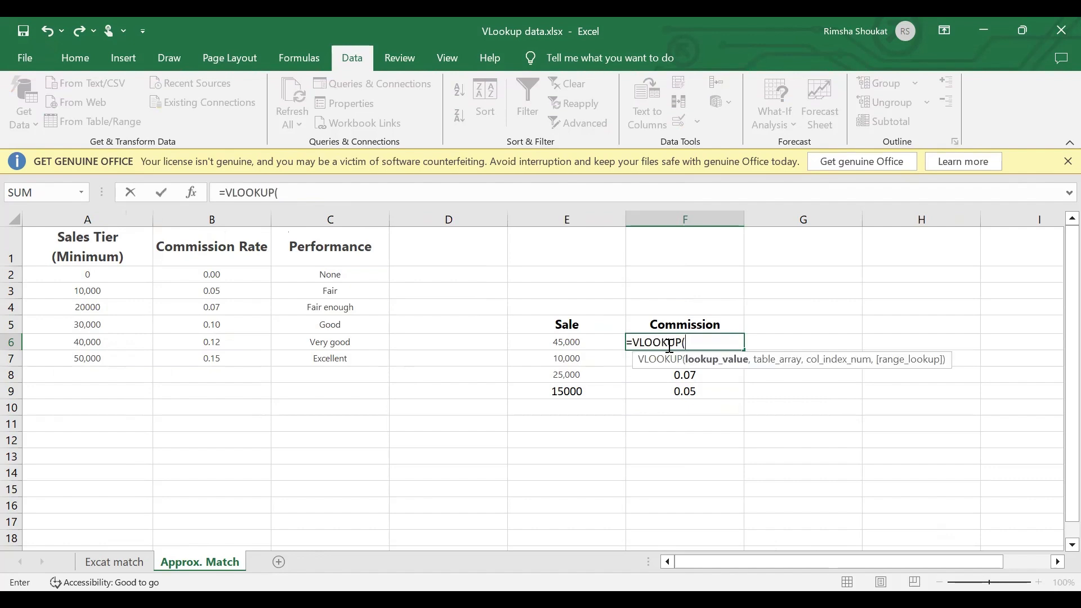
{"action": "left_click", "coordinate": [548, 340]}
{"action": "type", "text": ","}
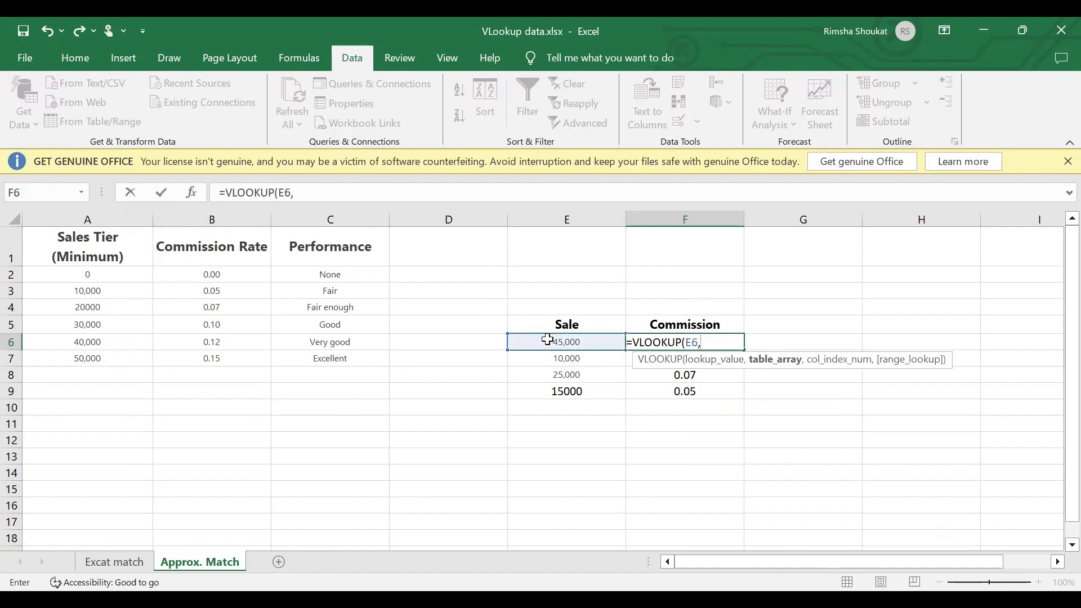
{"action": "type", "text": "da"}
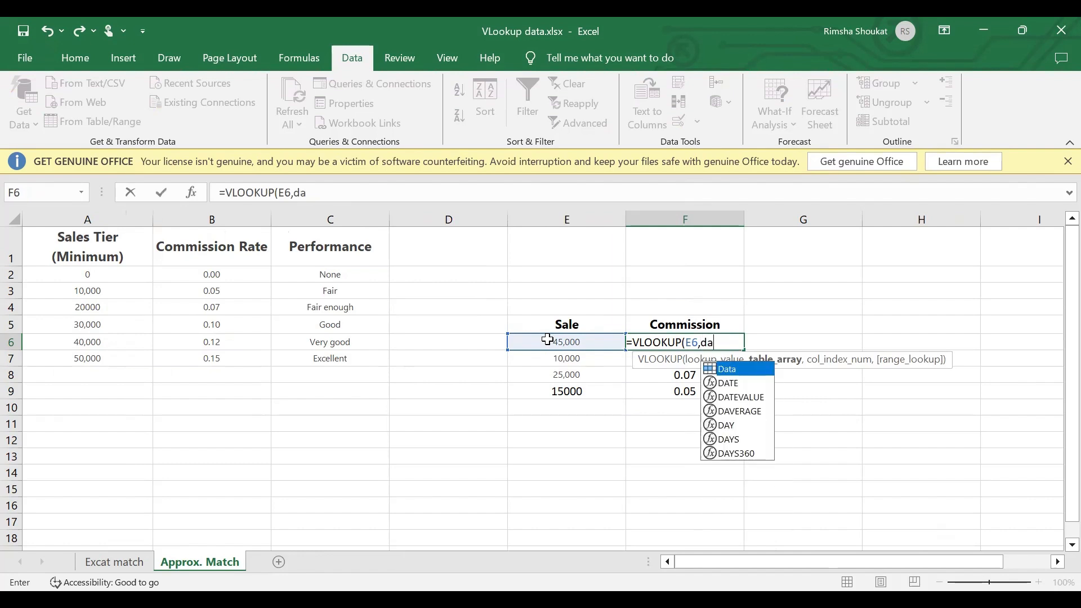
{"action": "key", "text": "Tab"}
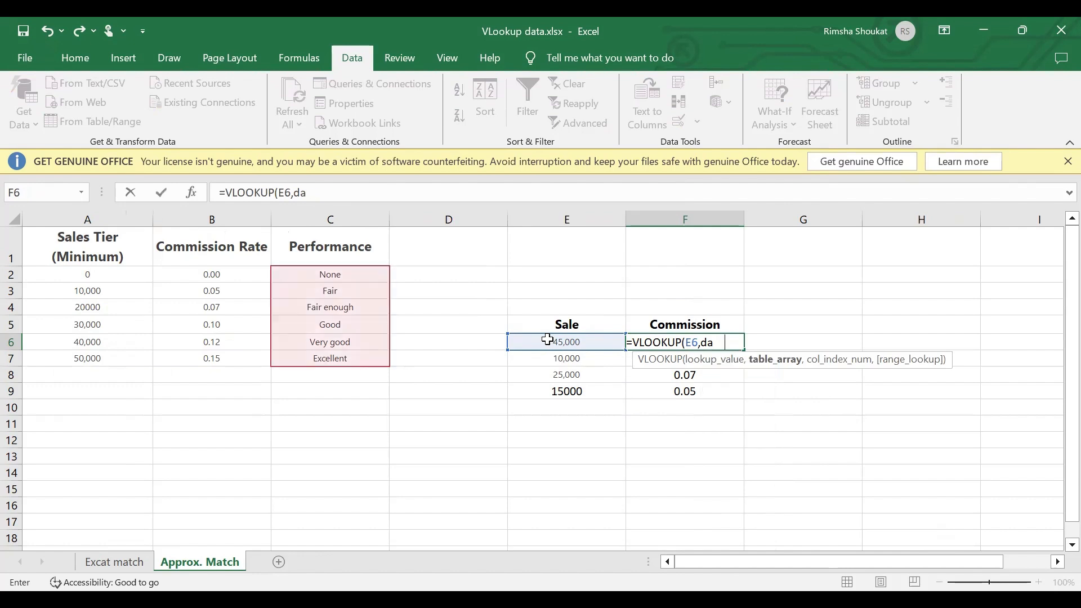
{"action": "type", "text": ","}
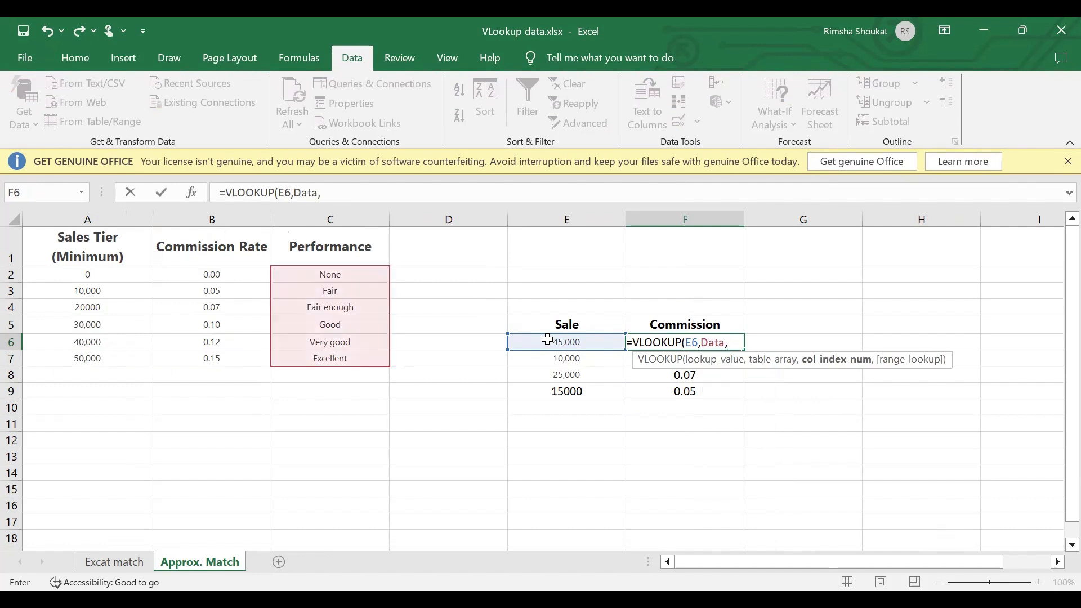
{"action": "type", "text": "2,1"}
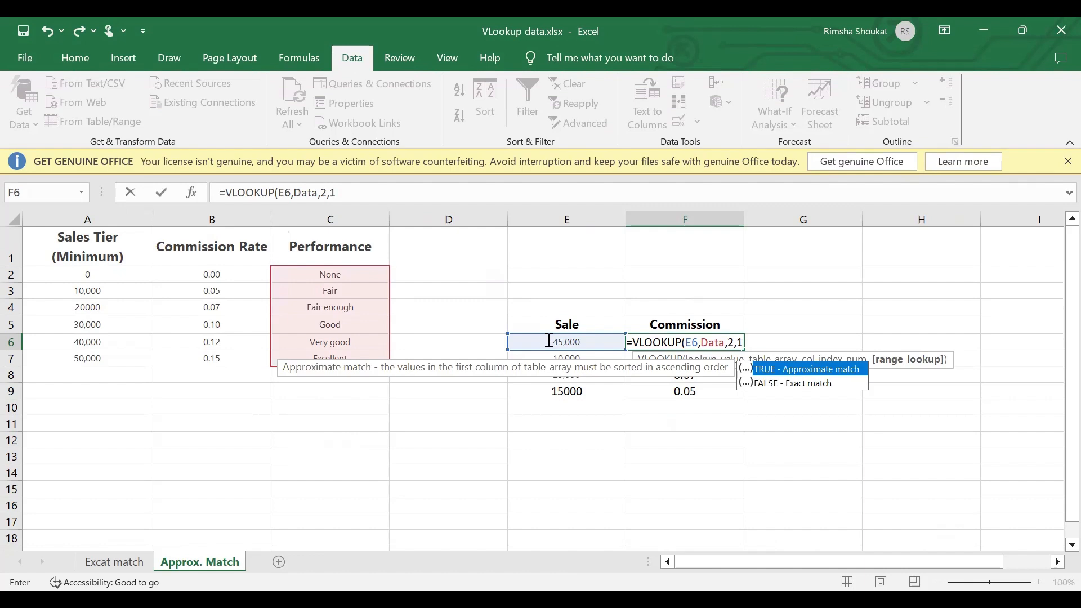
{"action": "key", "text": "Return"}
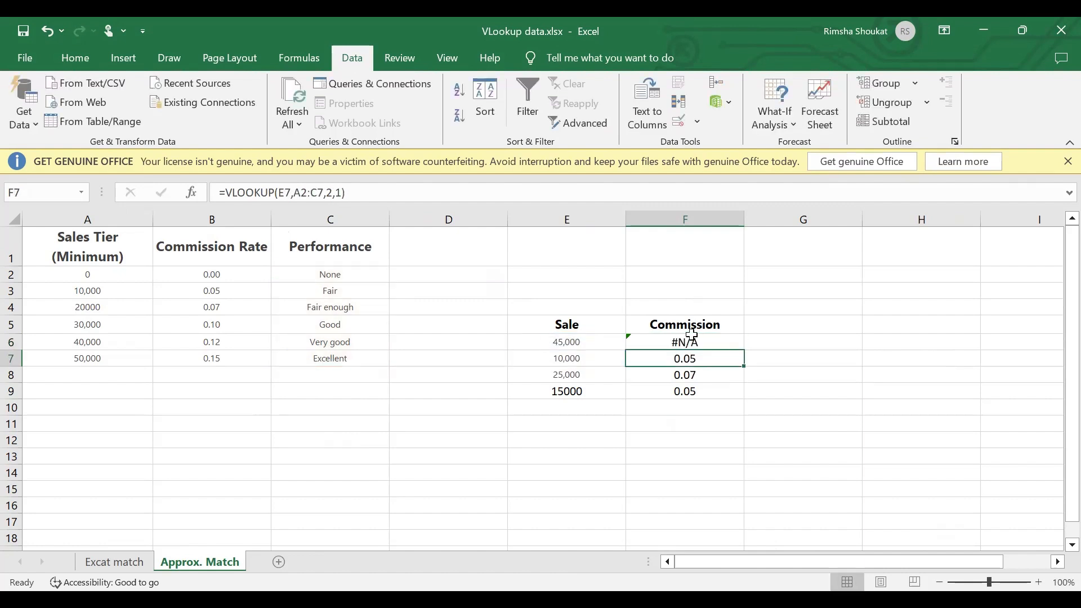
Check which cells the named range Data covers in the F6 formula, leaving the formula as it is
{"action": "double_click", "coordinate": [694, 341]}
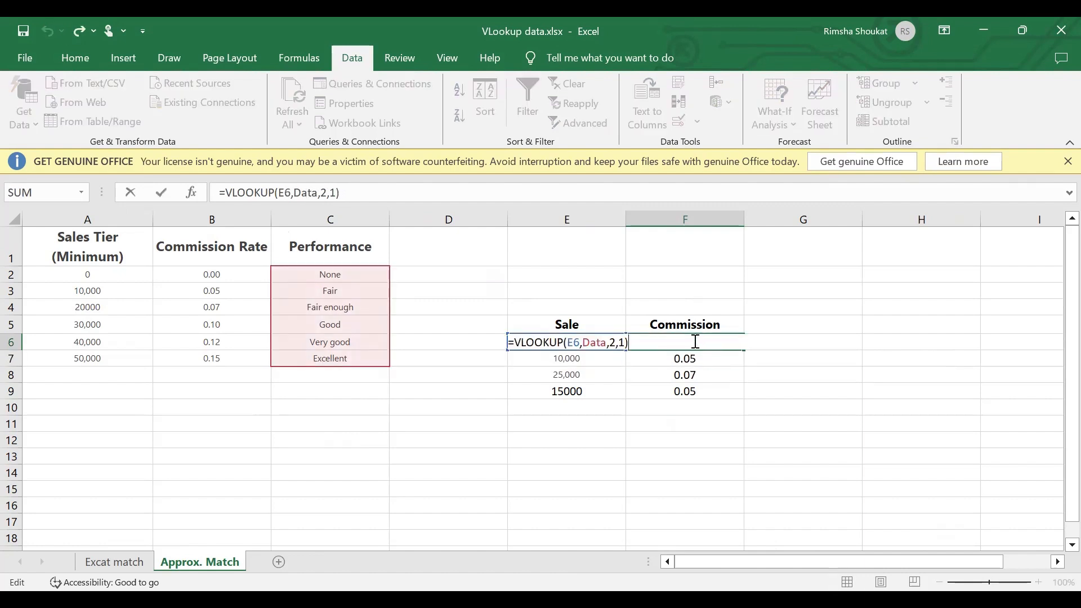
{"action": "key", "text": "shift+Home"}
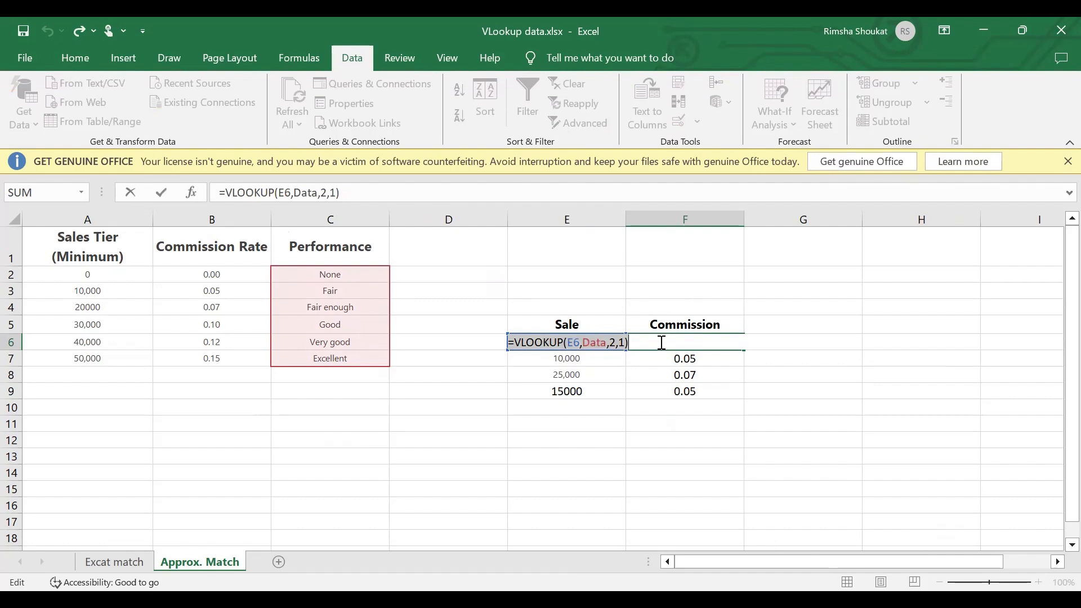
{"action": "double_click", "coordinate": [594, 344]}
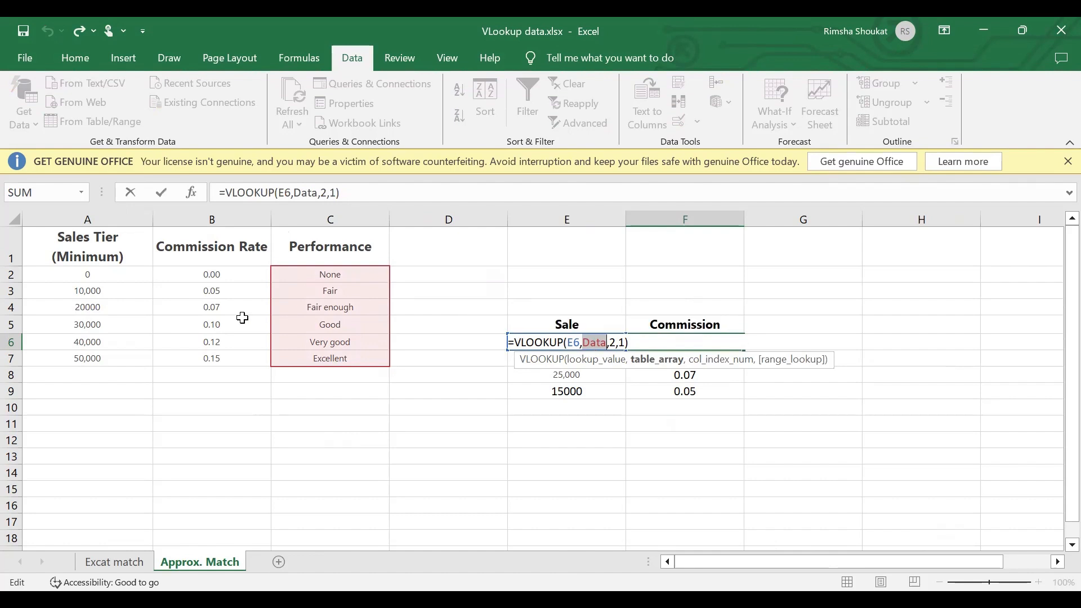
{"action": "left_click", "coordinate": [211, 324]}
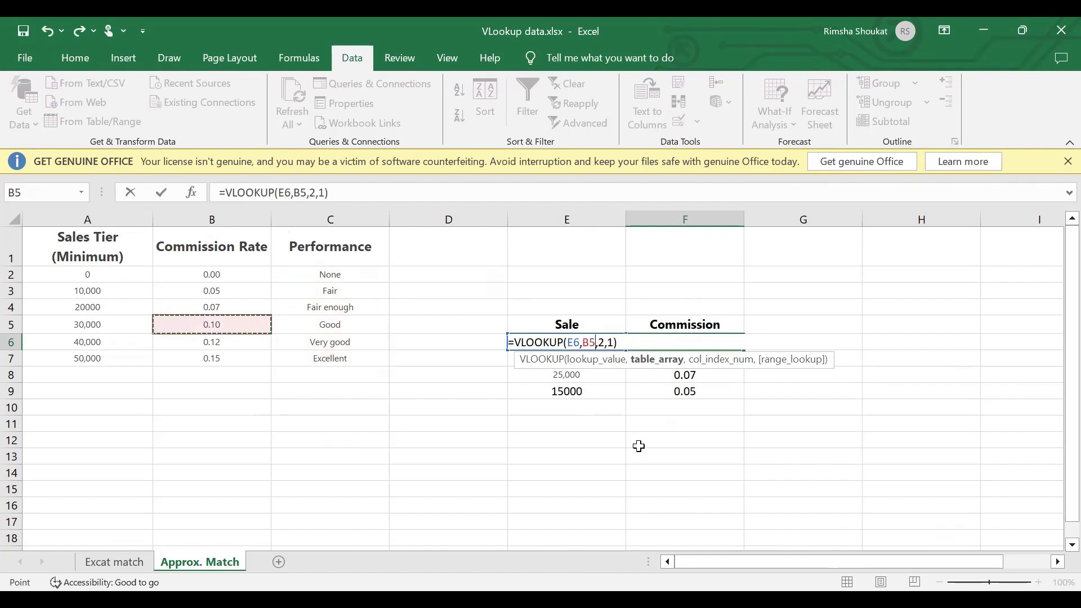
{"action": "key", "text": "Escape"}
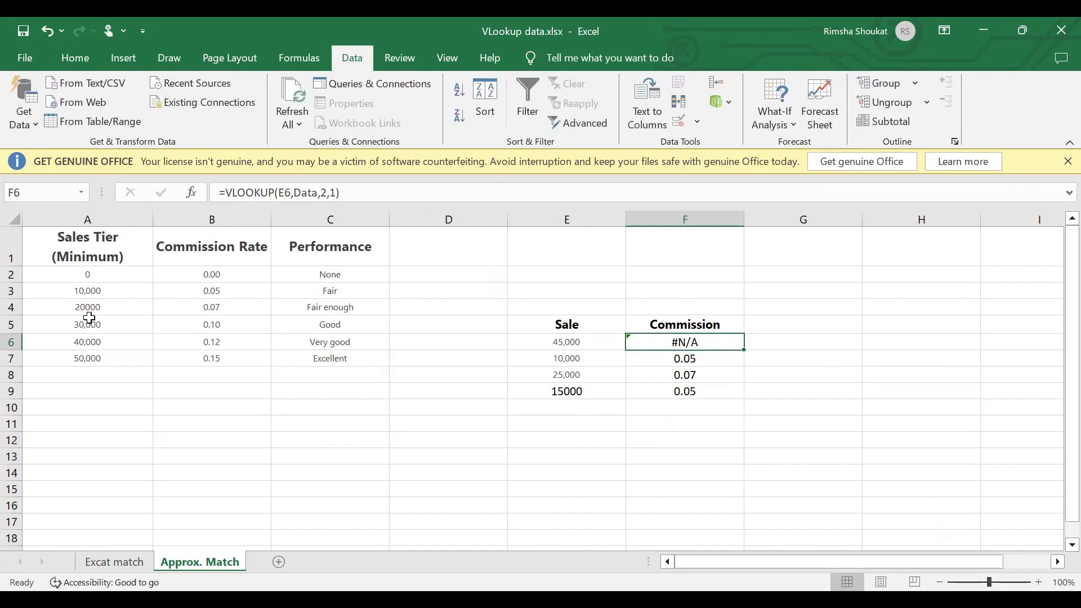
Name the sales tier range A2:C7 as mydata
{"action": "left_click_drag", "start_coordinate": [66, 275], "coordinate": [333, 357]}
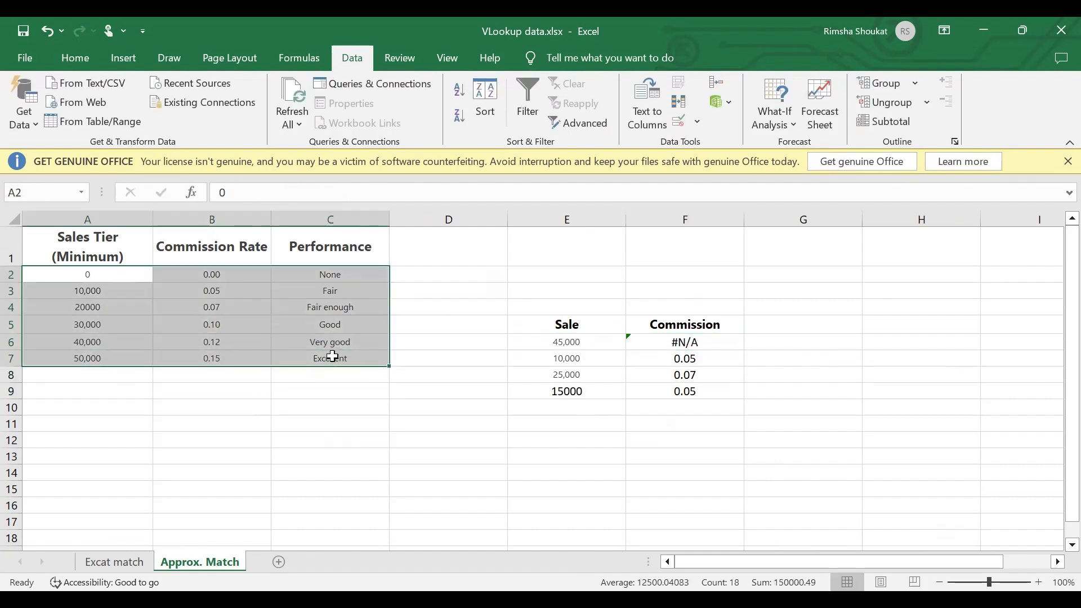
{"action": "left_click", "coordinate": [48, 189]}
{"action": "type", "text": "Data"}
{"action": "double_click", "coordinate": [49, 189]}
{"action": "type", "text": "MyData"}
{"action": "key", "text": "Return"}
{"action": "left_click", "coordinate": [559, 391]}
{"action": "left_click", "coordinate": [686, 343]}
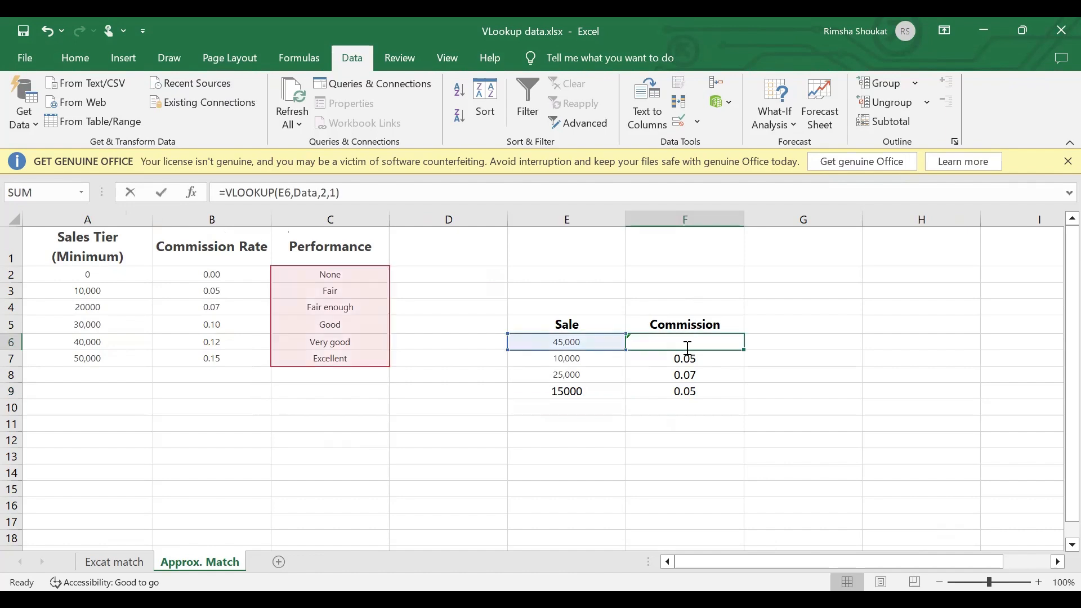
{"action": "type", "text": "=v"}
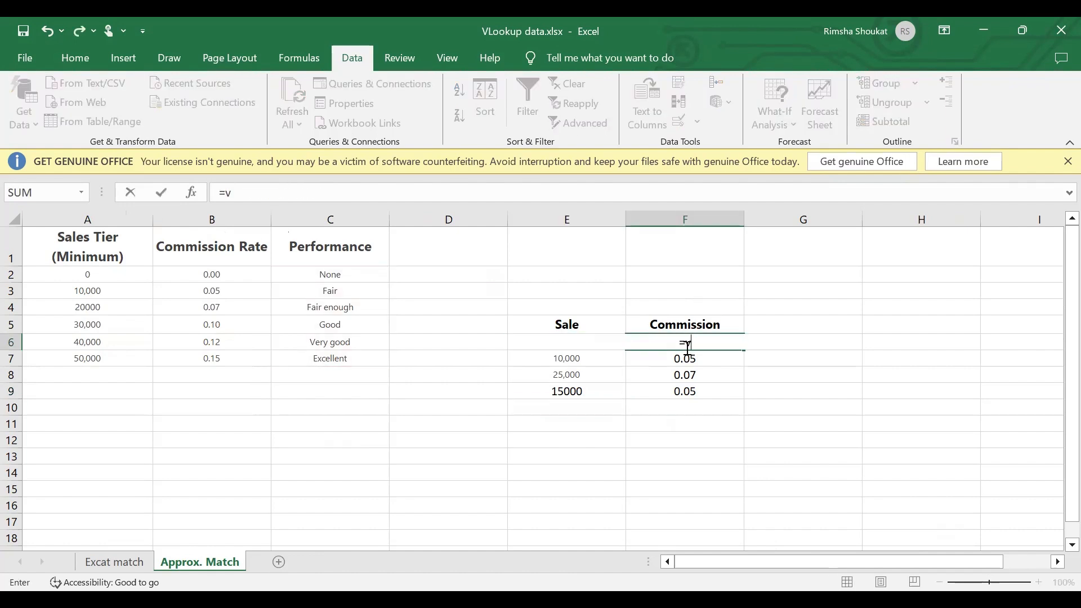
{"action": "type", "text": "l"}
{"action": "key", "text": "Tab"}
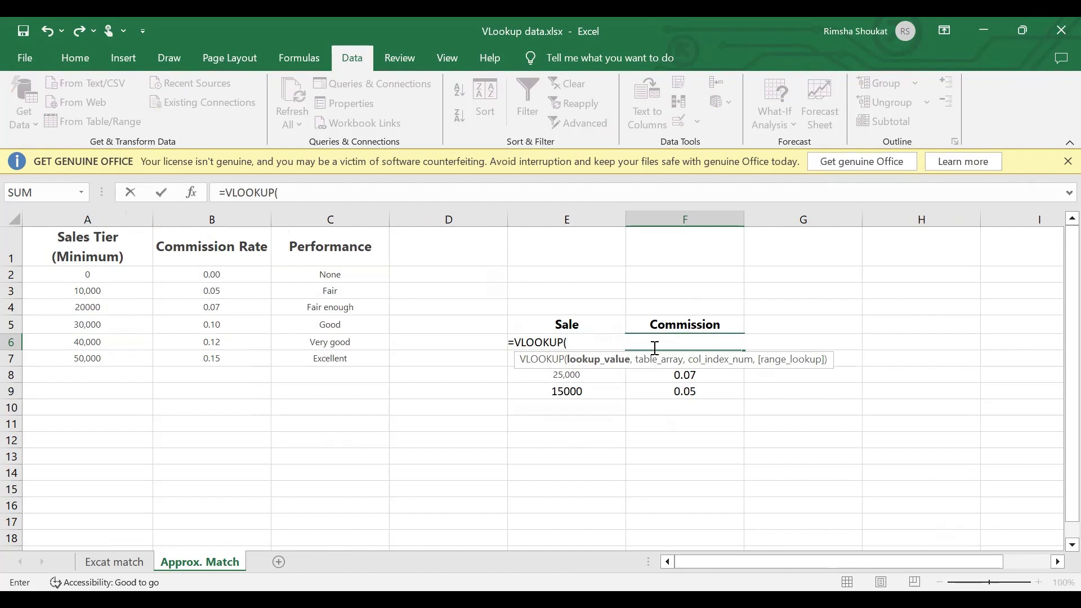
{"action": "key", "text": "Escape"}
{"action": "left_click", "coordinate": [688, 375]}
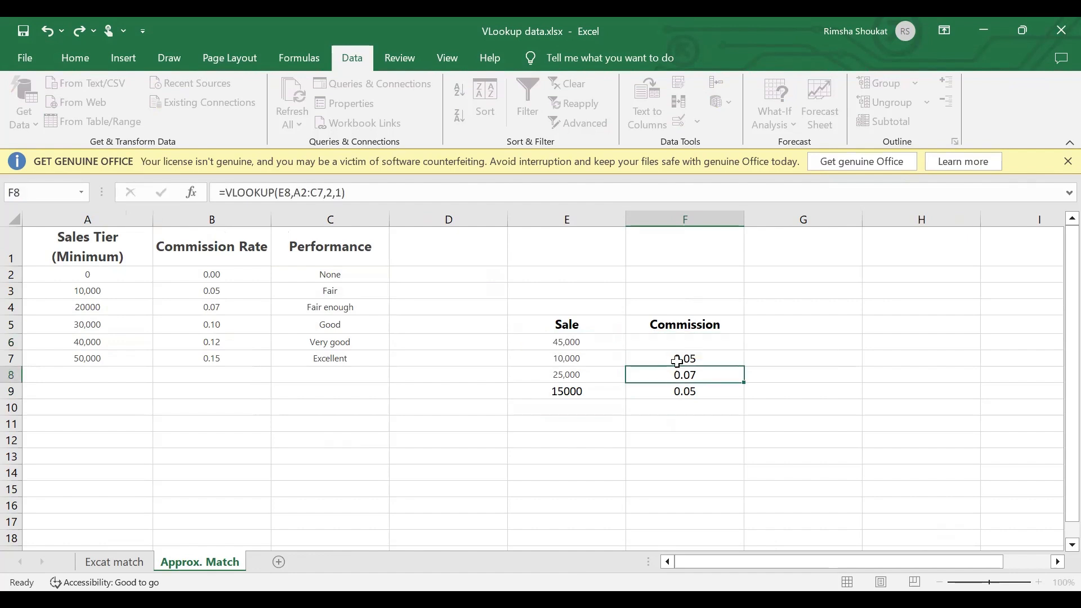
Start a VLOOKUP formula in F6 for the first sale's commission
{"action": "left_click", "coordinate": [697, 347]}
{"action": "type", "text": "="}
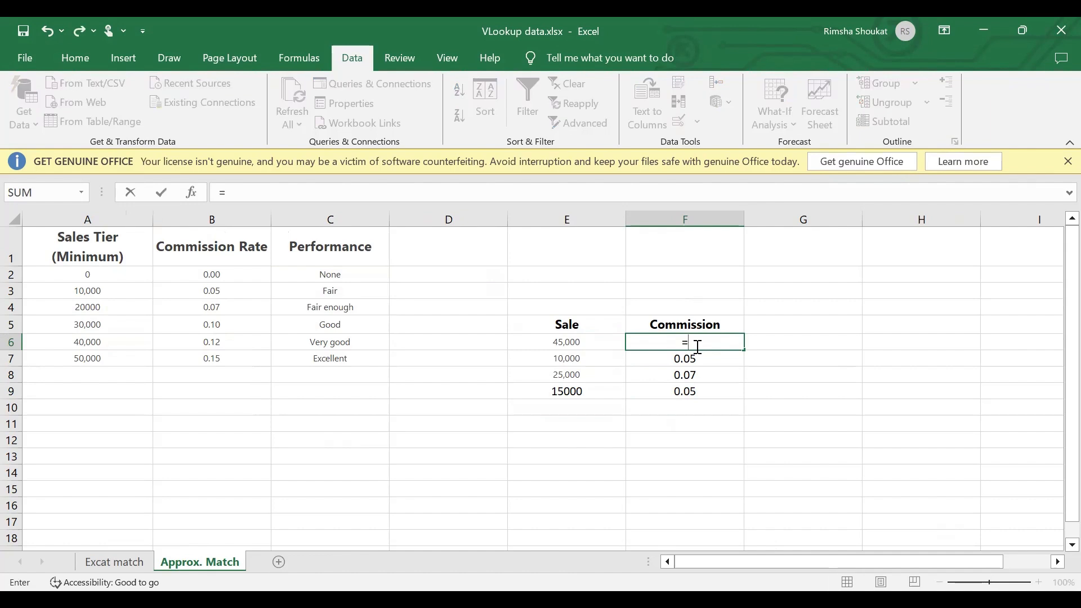
{"action": "type", "text": "v"}
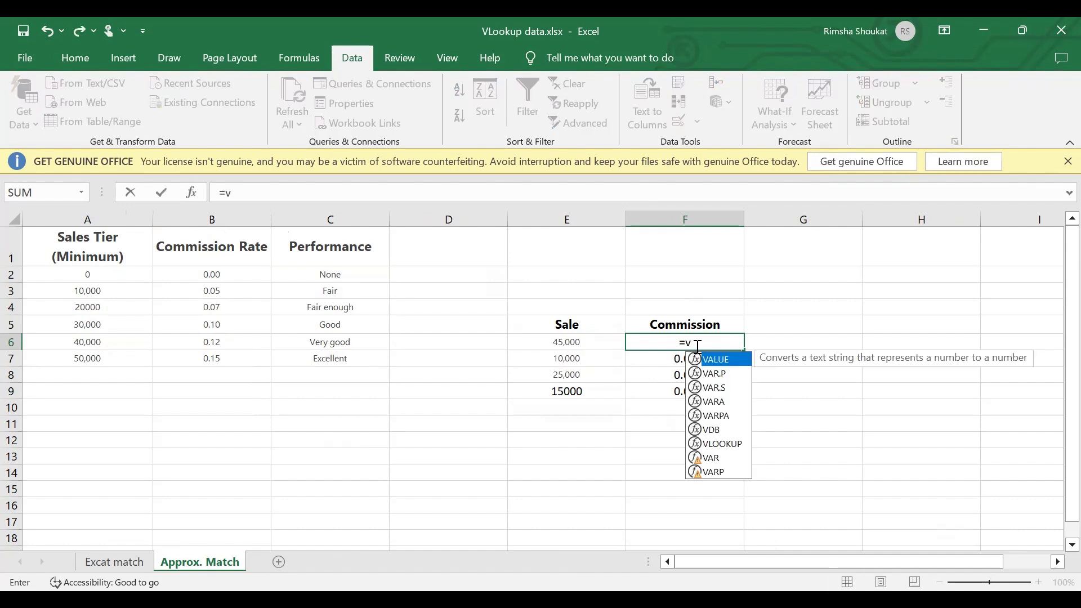
{"action": "double_click", "coordinate": [722, 444]}
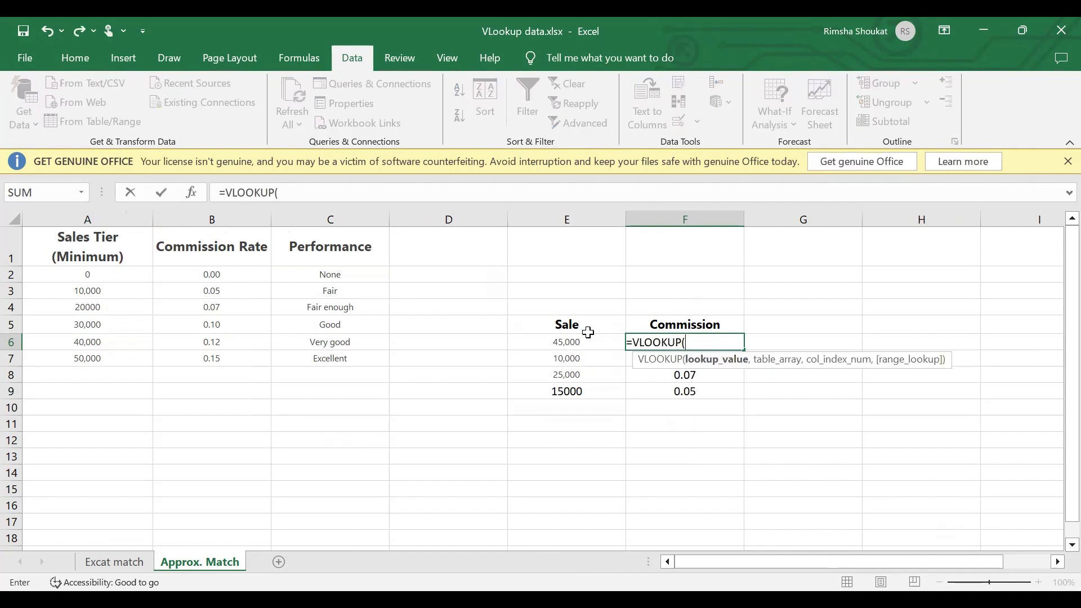
Try E6 as lookup value with the named range mydata as table array in the F6 VLOOKUP, and remove both arguments
{"action": "left_click", "coordinate": [580, 342]}
{"action": "type", "text": ","}
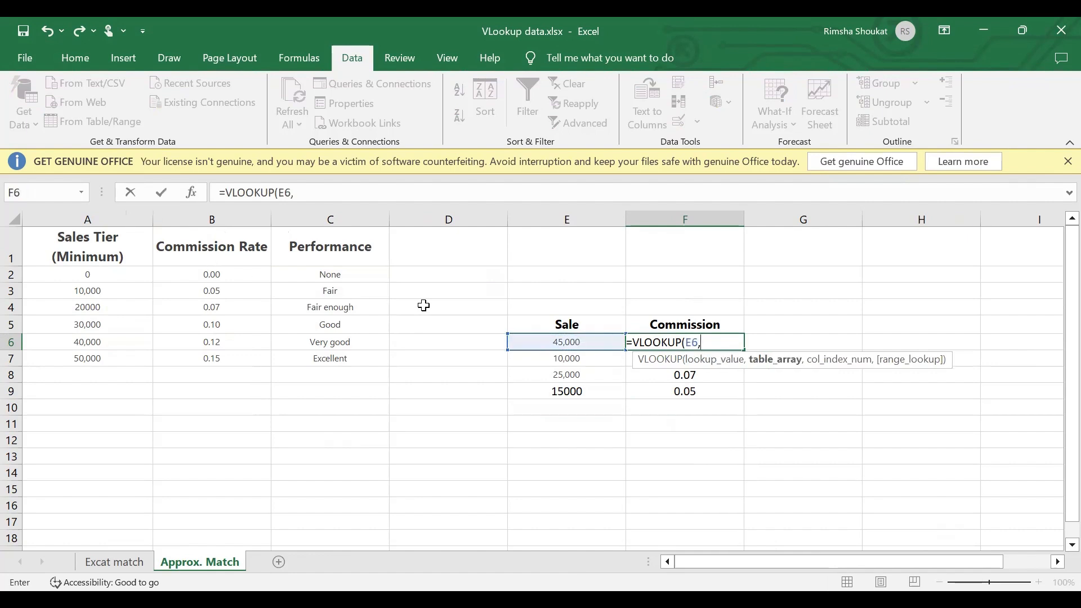
{"action": "type", "text": "My"}
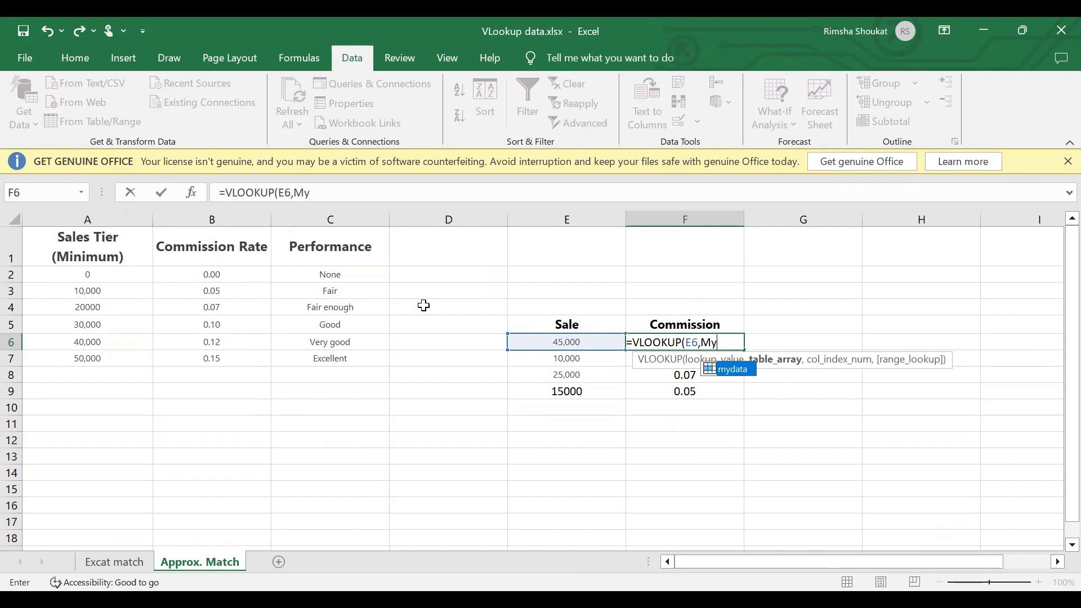
{"action": "key", "text": "BackSpace"}
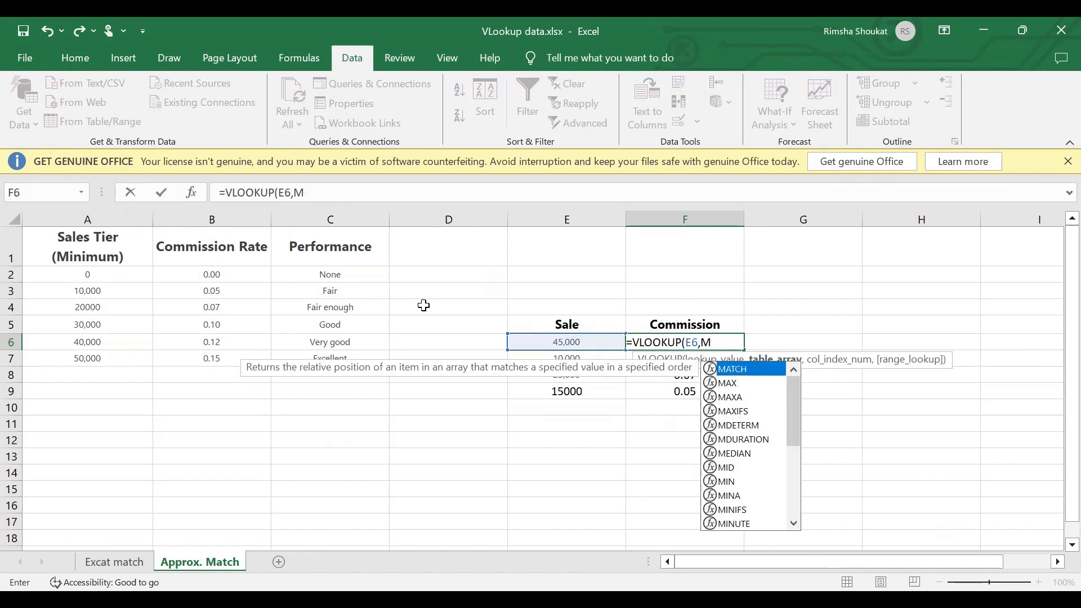
{"action": "type", "text": "y"}
{"action": "key", "text": "Tab"}
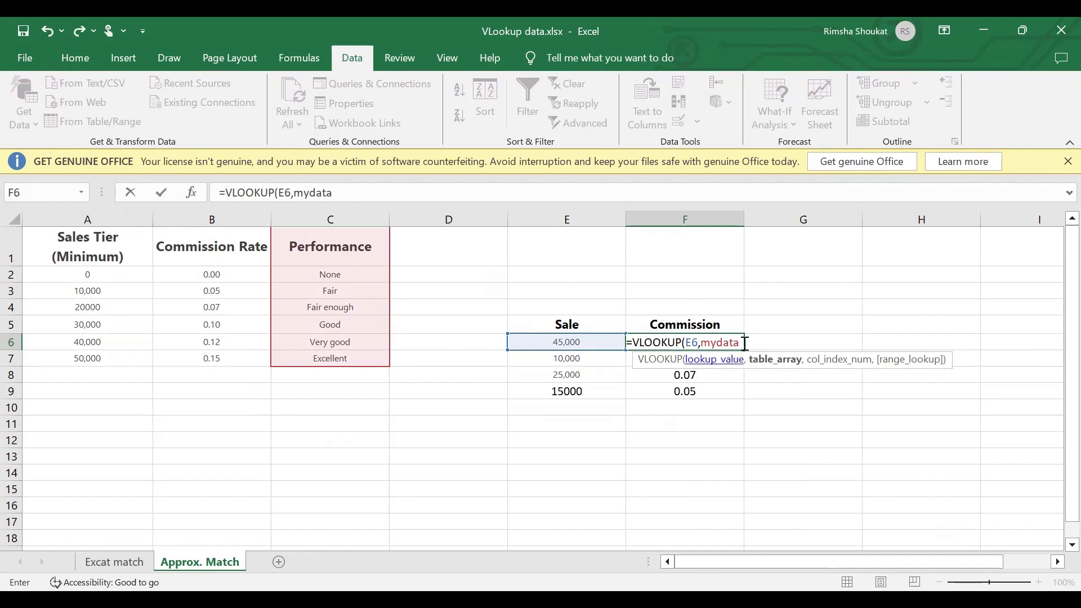
{"action": "left_click_drag", "start_coordinate": [740, 342], "coordinate": [699, 340]}
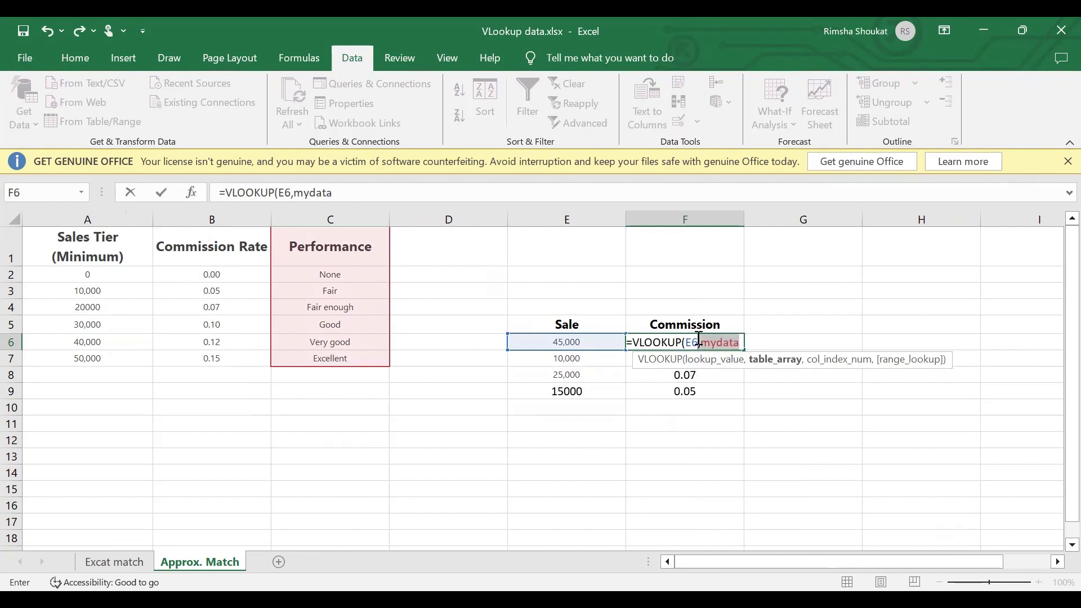
{"action": "key", "text": "F2"}
{"action": "key", "text": "BackSpace"}
{"action": "key", "text": "BackSpace"}
{"action": "key", "text": "BackSpace"}
{"action": "key", "text": "BackSpace"}
Complete the F6 VLOOKUP with lookup value E6, table A2:C7, column index 2 and TRUE for an approximate match
{"action": "left_click", "coordinate": [551, 342]}
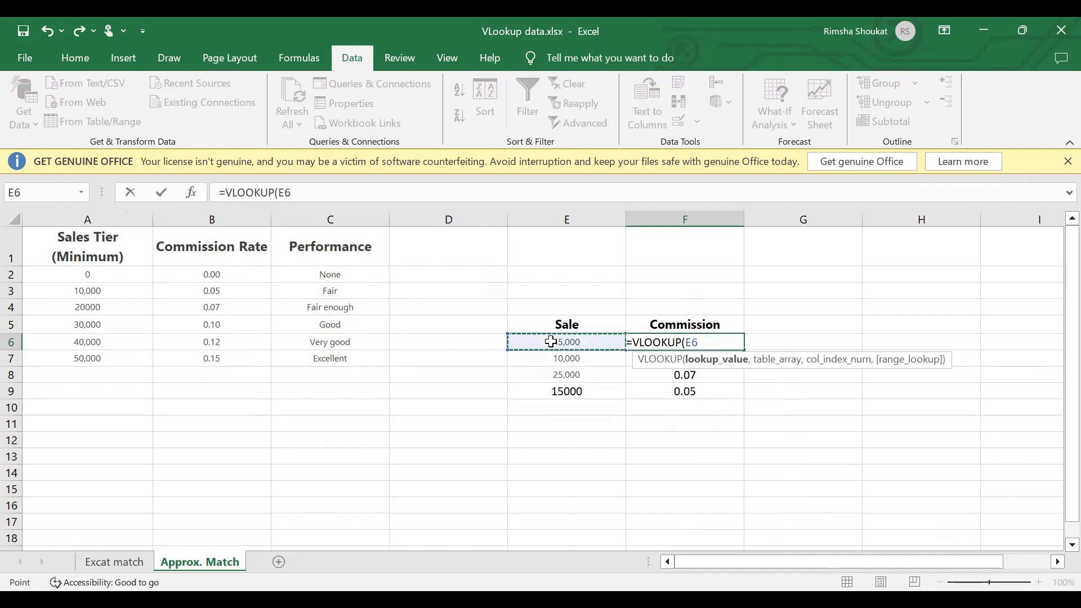
{"action": "type", "text": ","}
{"action": "left_click", "coordinate": [107, 280]}
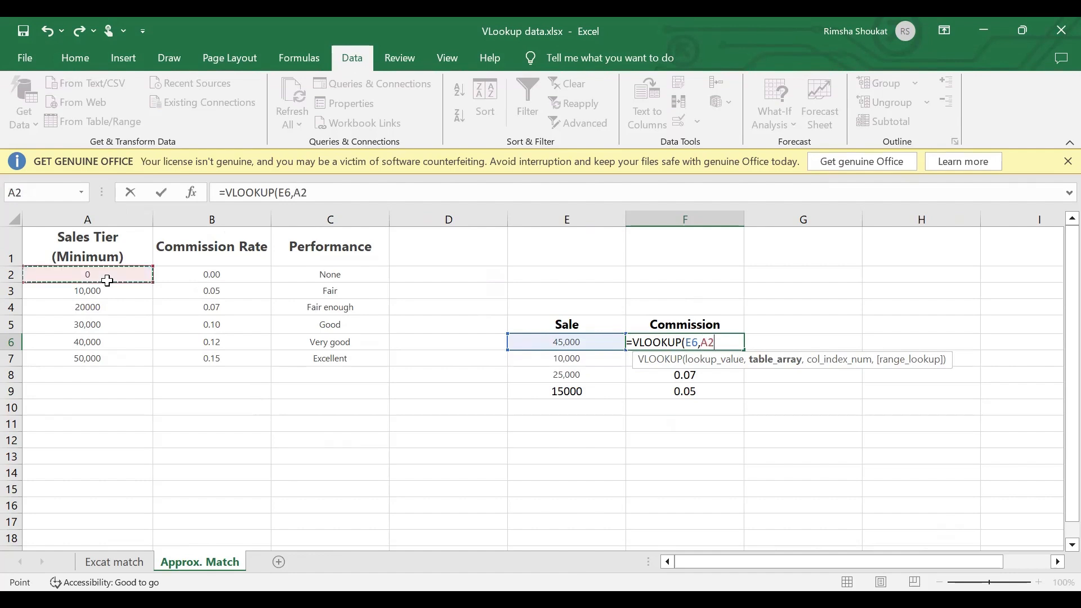
{"action": "left_click", "coordinate": [334, 357], "text": "shift"}
{"action": "type", "text": ",2"}
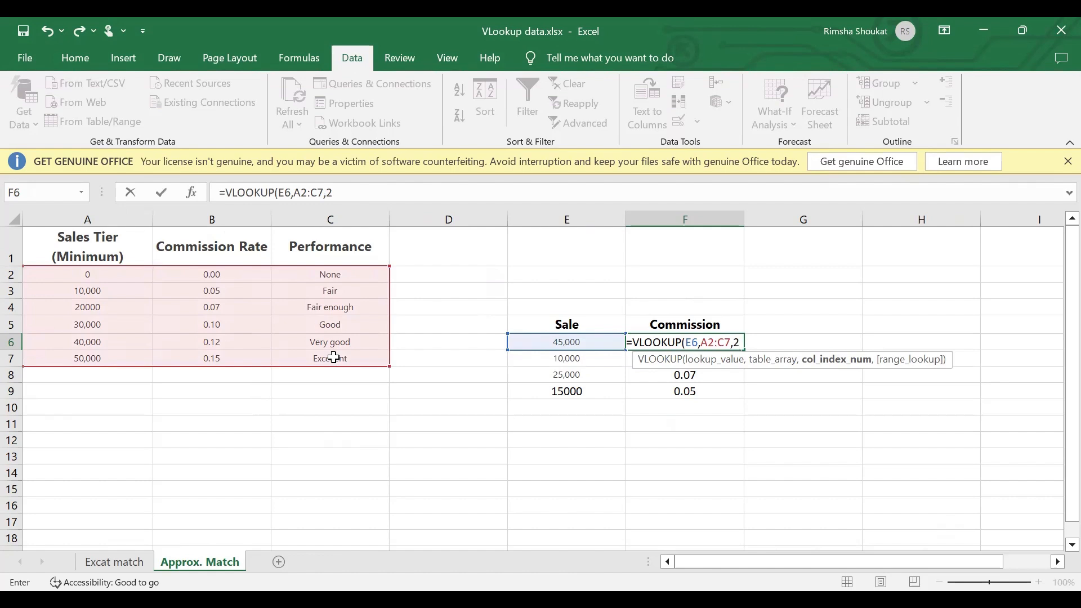
{"action": "type", "text": ","}
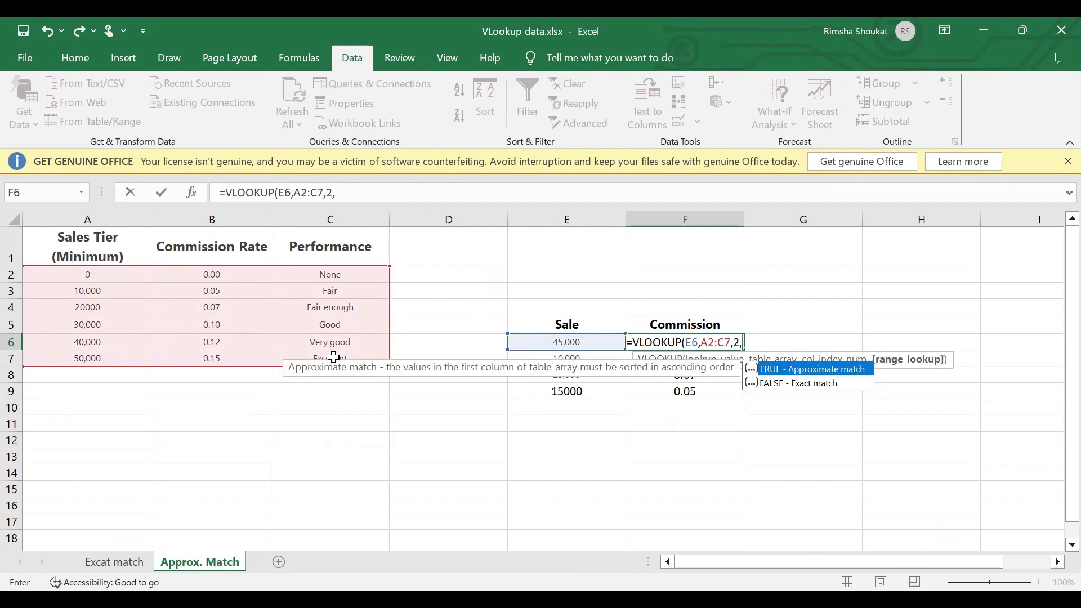
{"action": "key", "text": "Tab"}
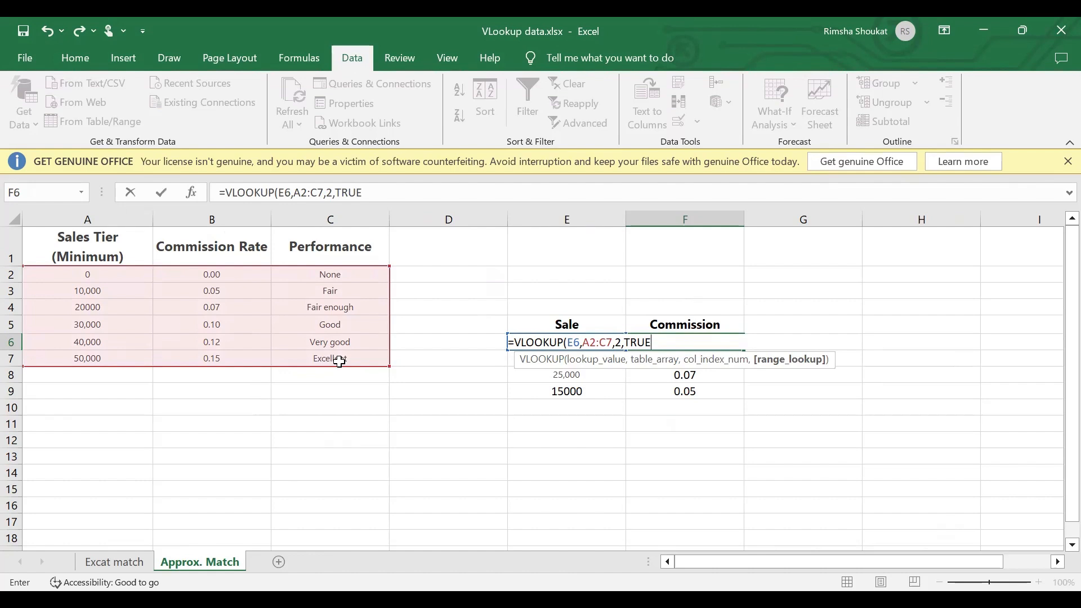
{"action": "key", "text": "Return"}
Compare the 40,000 and 50,000 tier rows with the sale and commission in E6:F6
{"action": "left_click_drag", "start_coordinate": [87, 341], "coordinate": [88, 358]}
{"action": "left_click_drag", "start_coordinate": [163, 366], "coordinate": [298, 353]}
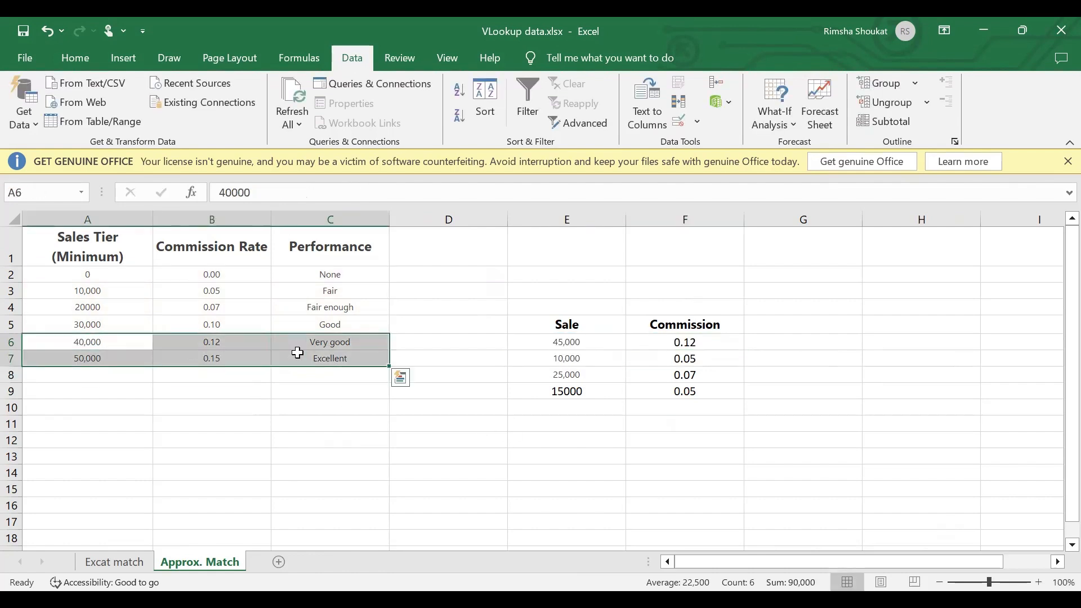
{"action": "left_click", "coordinate": [133, 341]}
{"action": "left_click", "coordinate": [185, 344]}
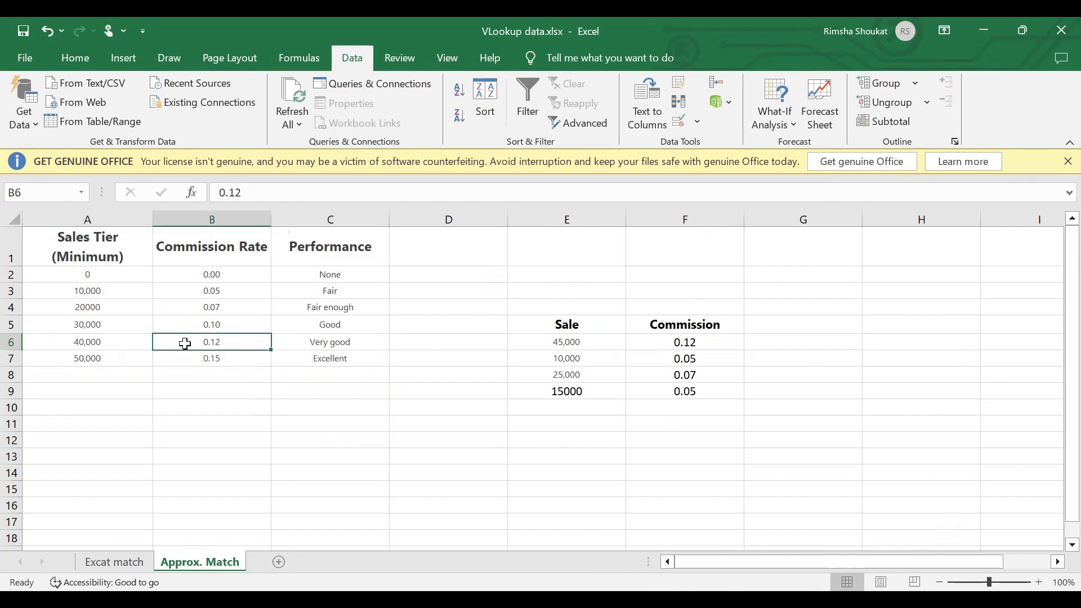
{"action": "left_click_drag", "start_coordinate": [580, 342], "coordinate": [673, 342]}
Try to name the employee table A1:E21 on the Excat match sheet My Data
{"action": "key", "text": "ctrl+Page_Up"}
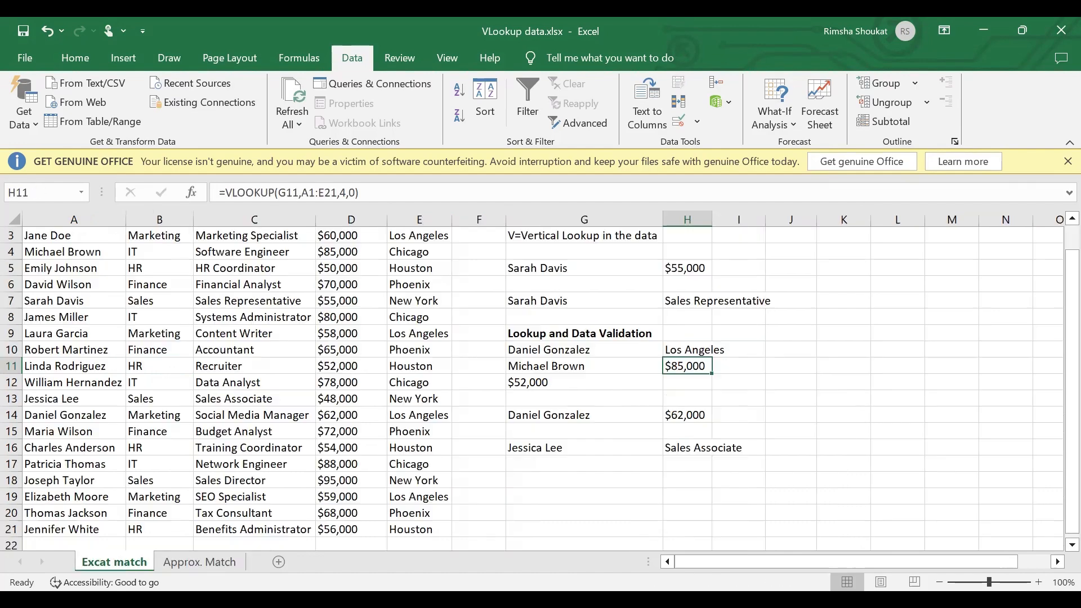
{"action": "scroll", "coordinate": [319, 363], "scroll_direction": "up", "scroll_amount": 1}
{"action": "scroll", "coordinate": [318, 363], "scroll_direction": "up", "scroll_amount": 1}
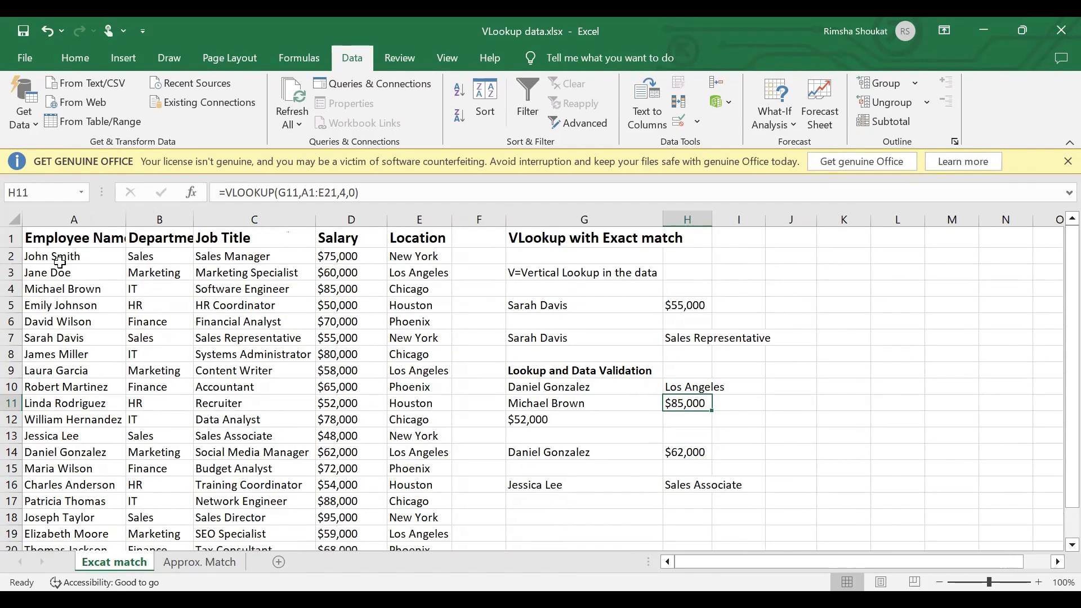
{"action": "left_click_drag", "start_coordinate": [29, 234], "coordinate": [422, 513]}
{"action": "left_click", "coordinate": [54, 191]}
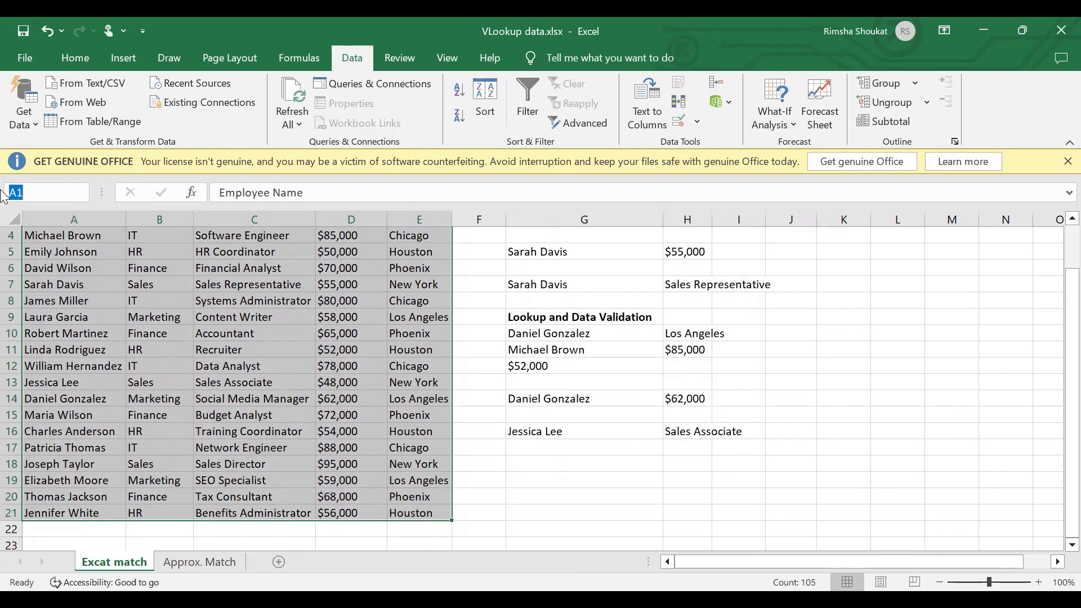
{"action": "type", "text": "My Data"}
{"action": "key", "text": "Return"}
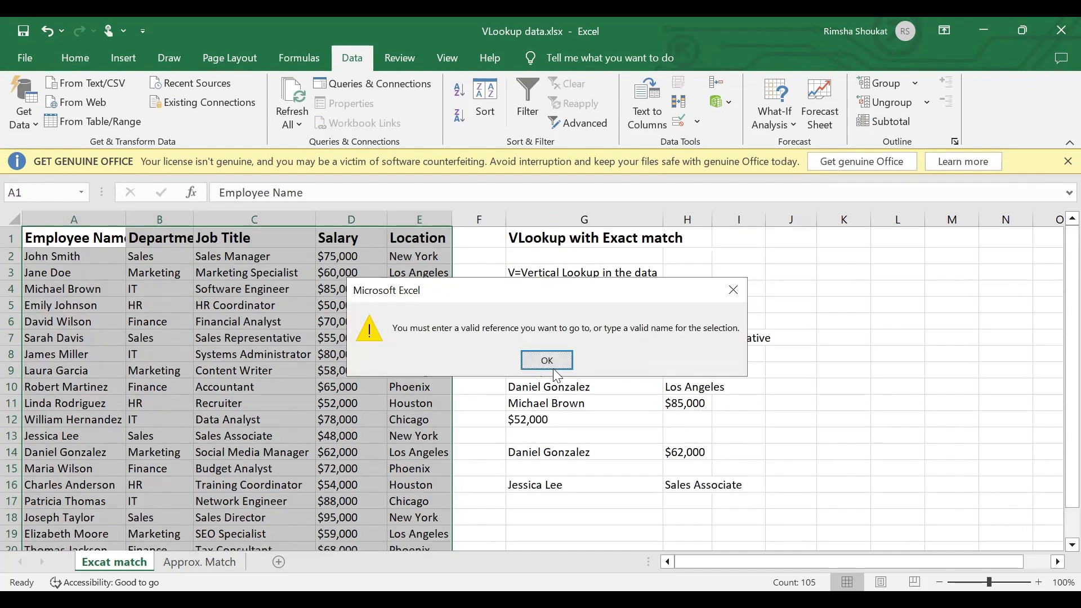
{"action": "key", "text": "Return"}
Try to name the selected employee table Mydata, without a space
{"action": "left_click", "coordinate": [44, 193]}
{"action": "type", "text": "Mydata"}
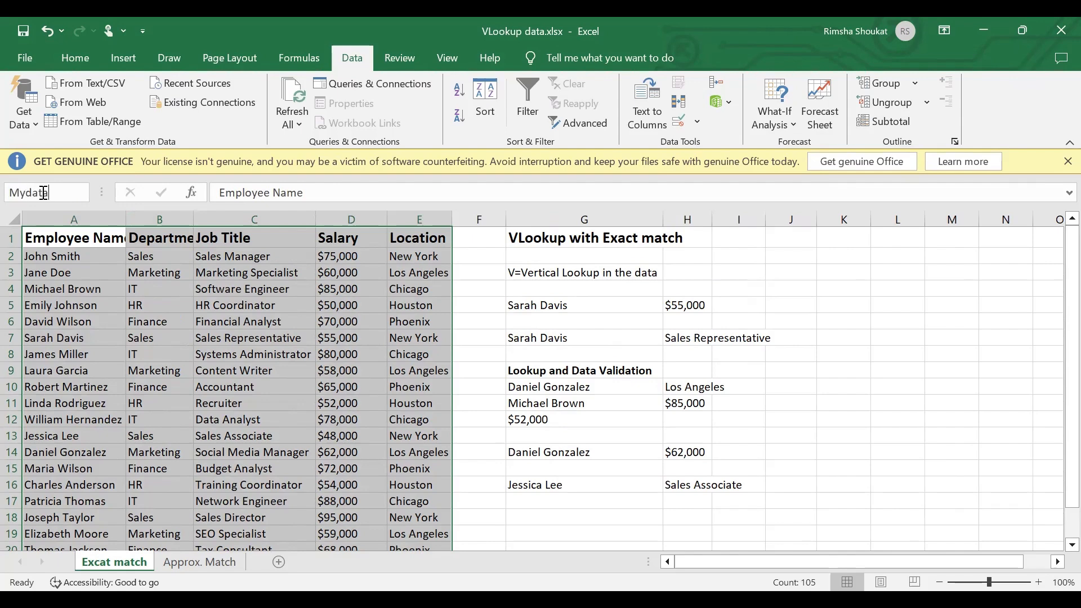
{"action": "key", "text": "Return"}
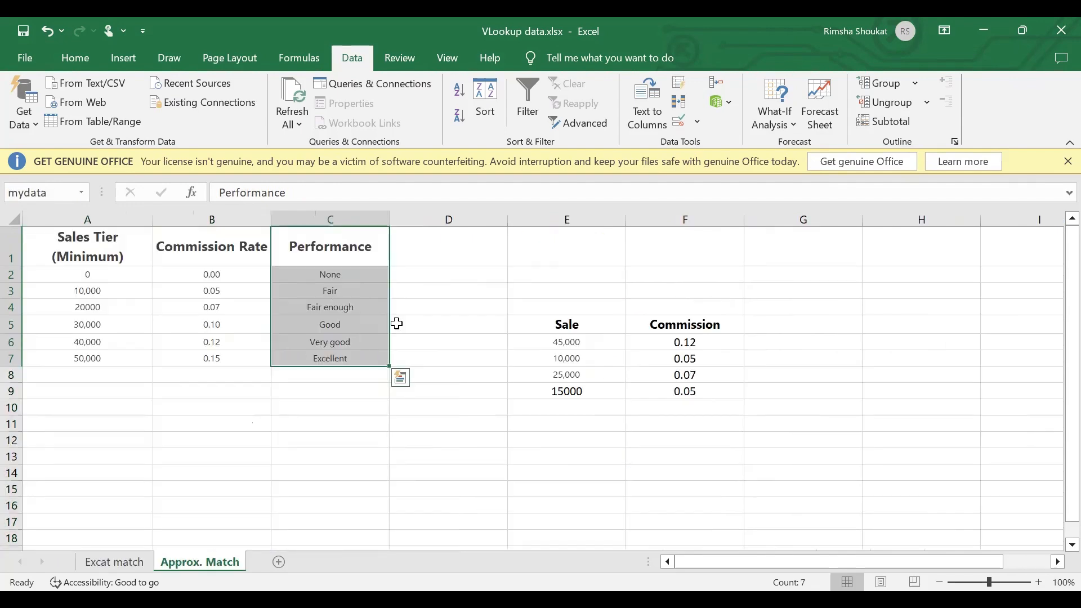
Return to the Excat match sheet and review the VLOOKUP examples beside the employee table
{"action": "left_click", "coordinate": [227, 355]}
{"action": "key", "text": "ctrl+Page_Up"}
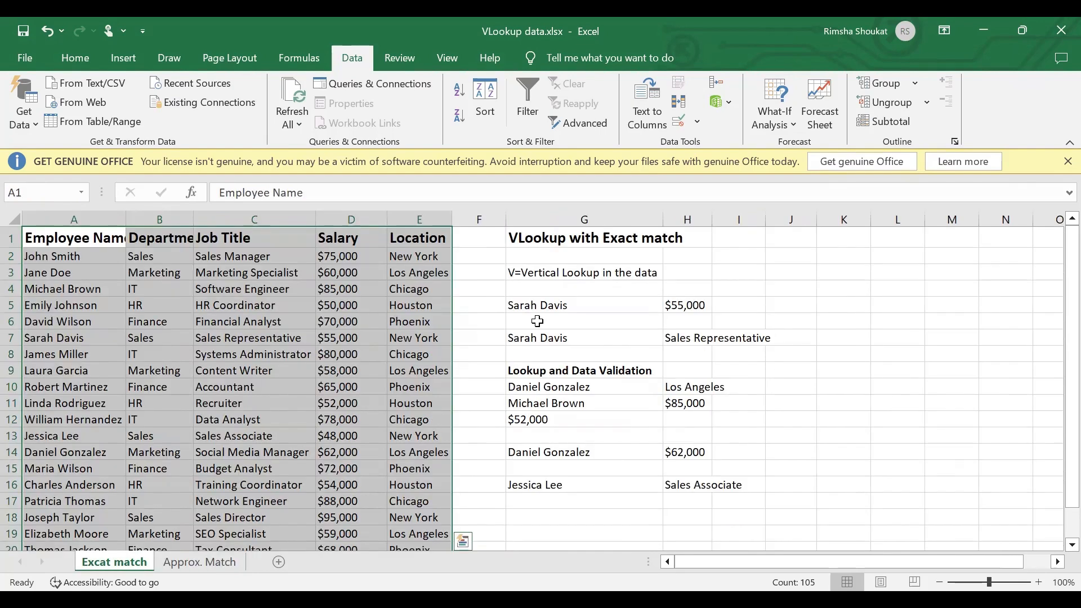
{"action": "scroll", "coordinate": [642, 352], "scroll_direction": "down", "scroll_amount": 2}
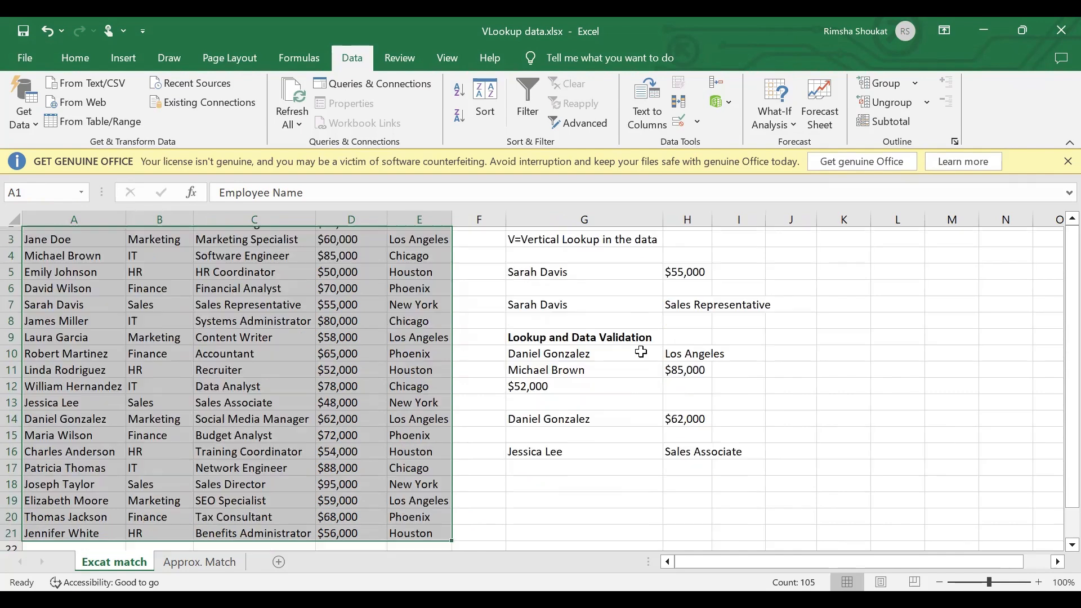
{"action": "scroll", "coordinate": [642, 352], "scroll_direction": "up", "scroll_amount": 1}
{"action": "scroll", "coordinate": [641, 352], "scroll_direction": "up", "scroll_amount": 1}
{"action": "scroll", "coordinate": [610, 439], "scroll_direction": "down", "scroll_amount": 1}
Enter #N/A in E10 on the Approx. Match sheet, below the sales figures
{"action": "left_click", "coordinate": [200, 563]}
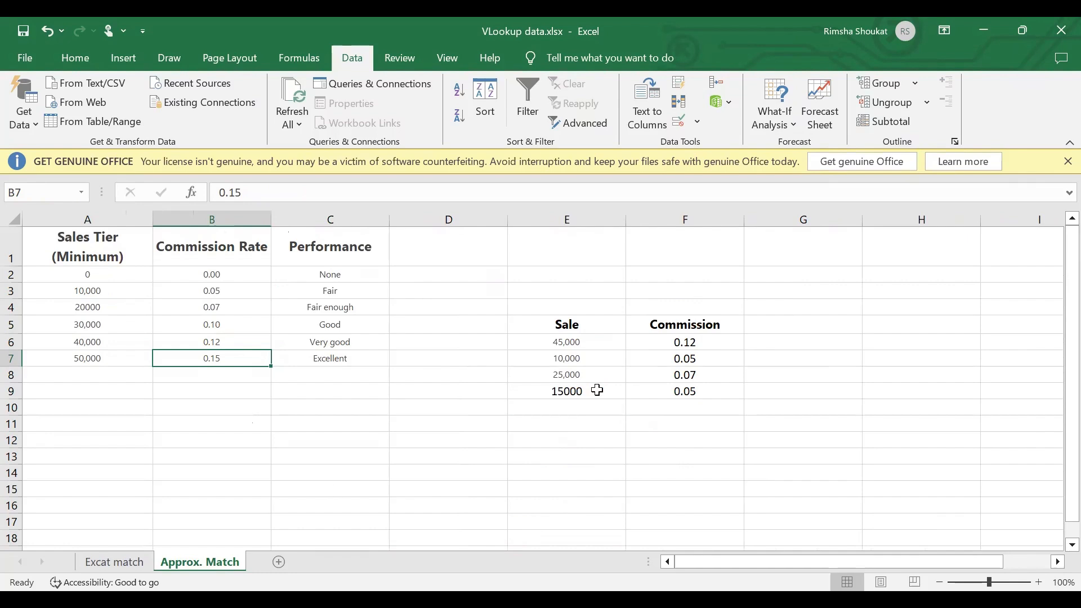
{"action": "left_click", "coordinate": [622, 408]}
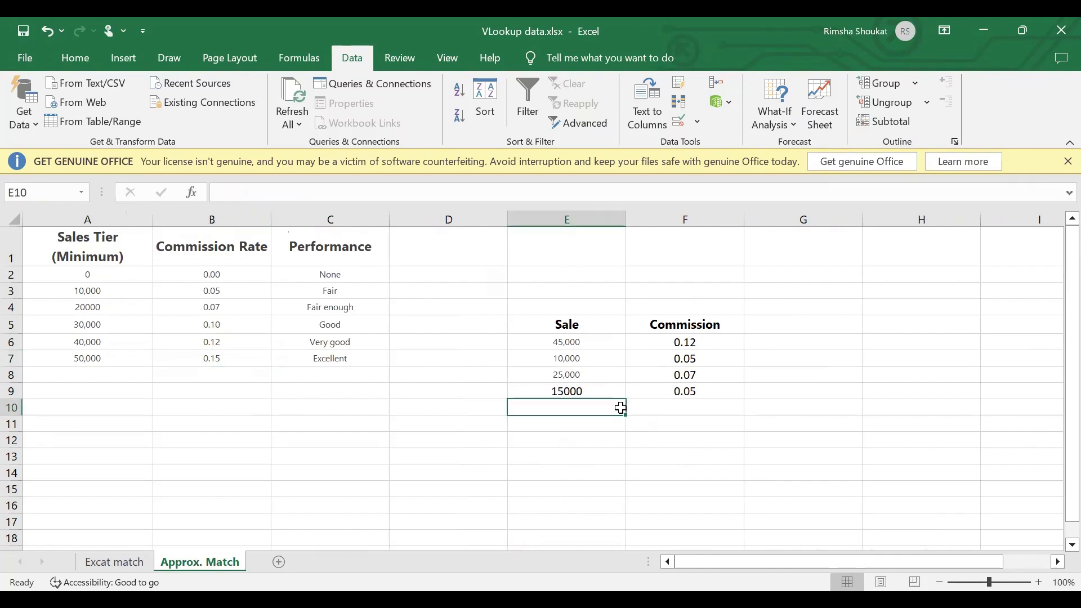
{"action": "type", "text": "#N/A"}
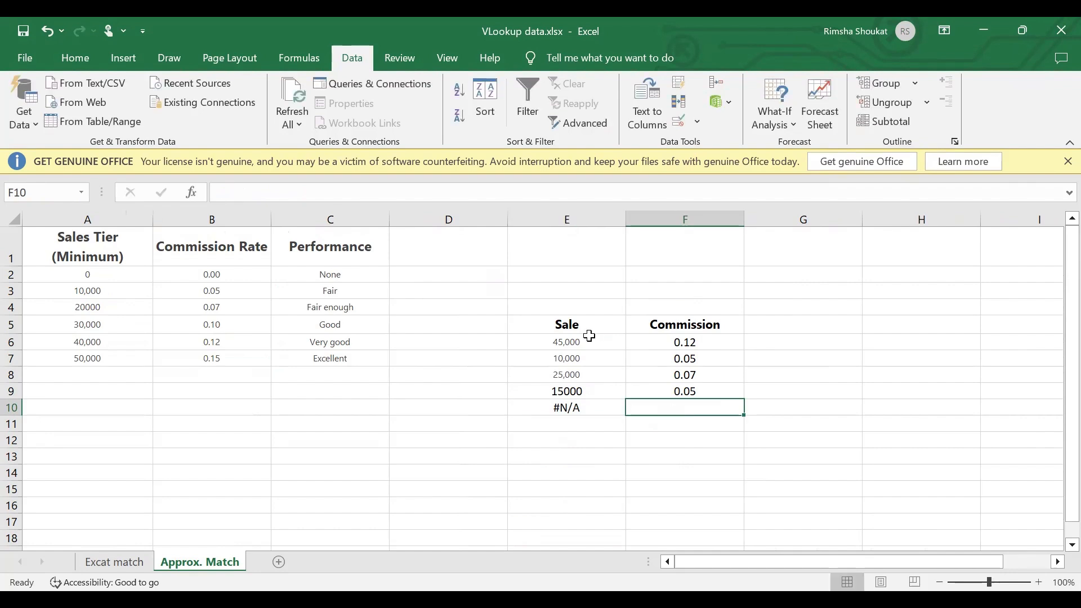
Check the Sale entries in E5:E9 and the commission results in F6:F9 against the #N/A example
{"action": "left_click_drag", "start_coordinate": [565, 324], "coordinate": [568, 386]}
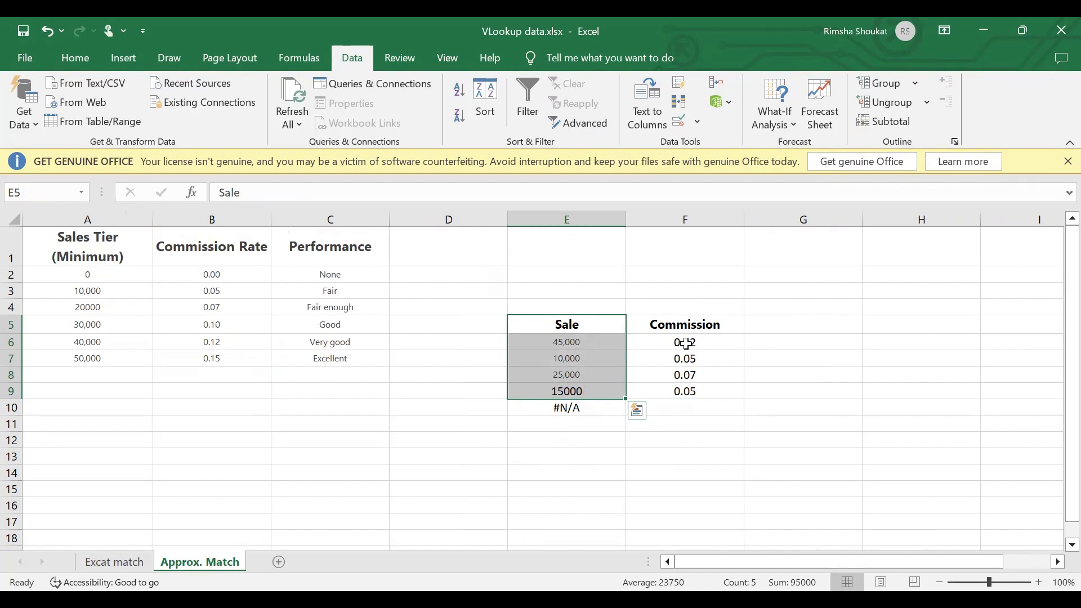
{"action": "left_click_drag", "start_coordinate": [670, 341], "coordinate": [678, 392]}
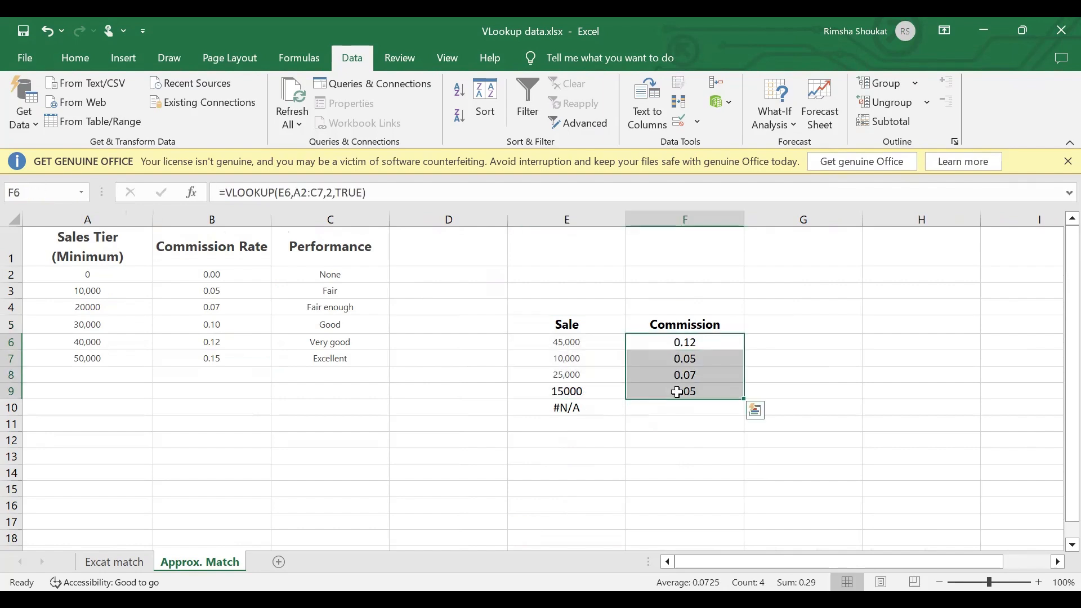
{"action": "left_click", "coordinate": [564, 407]}
Run Text to Columns on the sales figures E6:E9 as delimited data, keeping the default settings
{"action": "left_click_drag", "start_coordinate": [572, 343], "coordinate": [586, 395]}
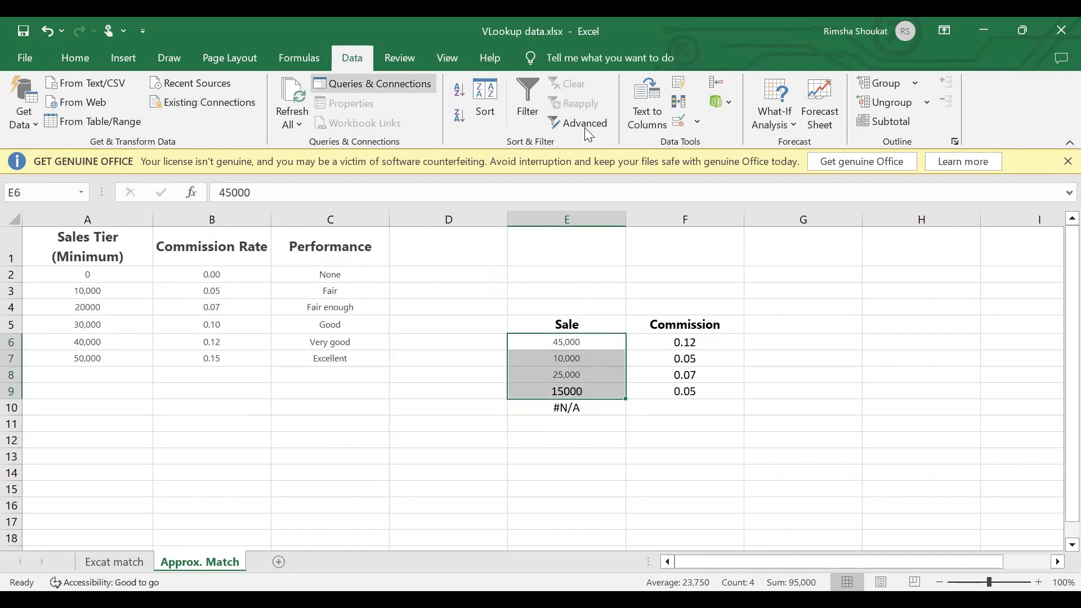
{"action": "left_click", "coordinate": [662, 127]}
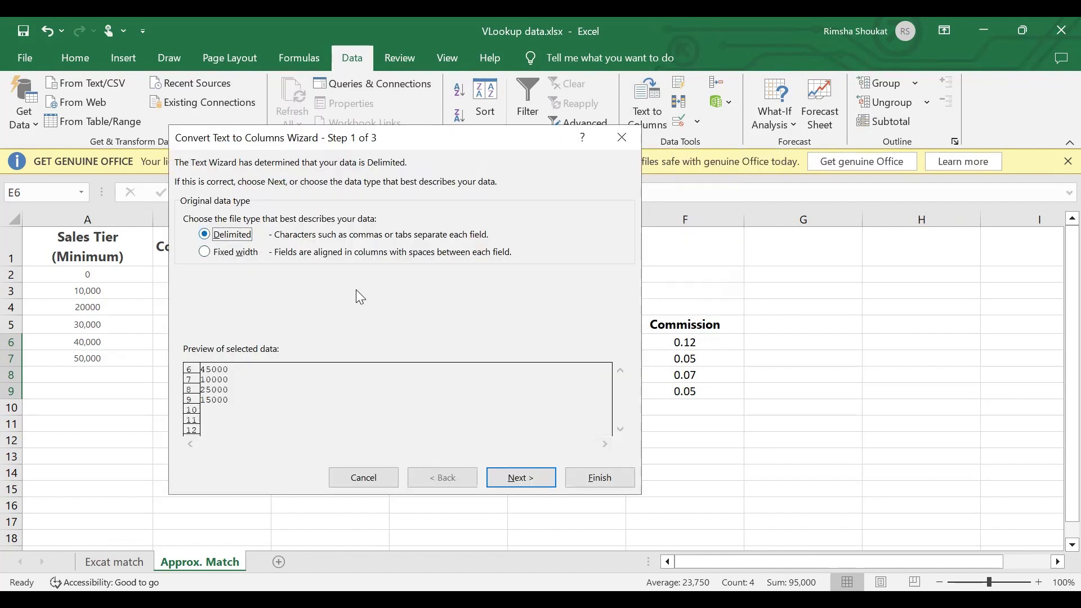
{"action": "left_click", "coordinate": [598, 478]}
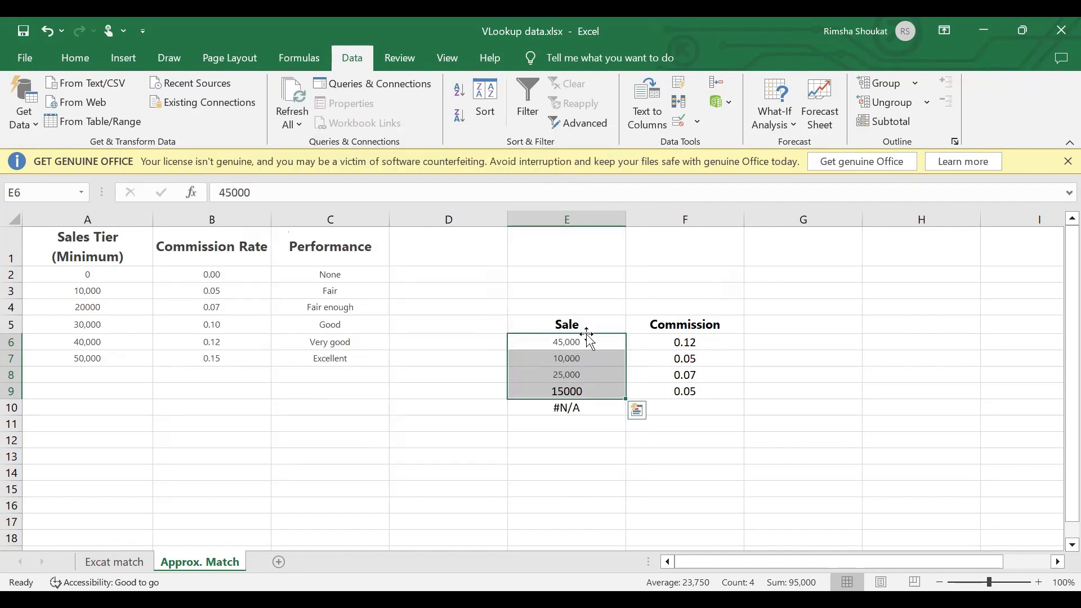
Run Text to Columns on E6:E9 again, delimited by tab, with the General column data format and destination E6
{"action": "left_click", "coordinate": [644, 125]}
{"action": "left_click", "coordinate": [522, 475]}
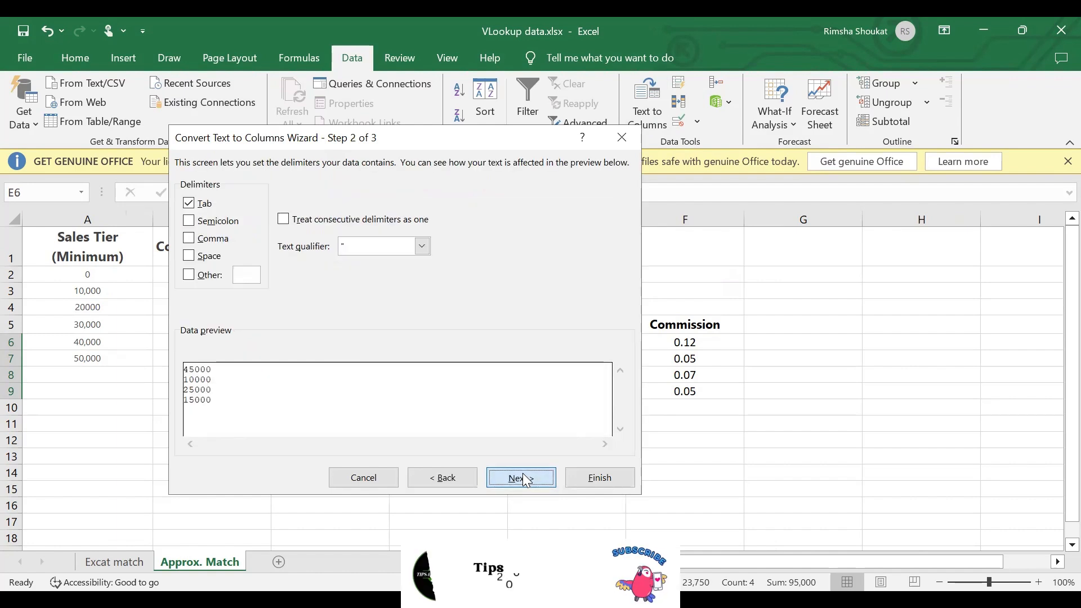
{"action": "left_click", "coordinate": [522, 473]}
{"action": "left_click", "coordinate": [189, 219]}
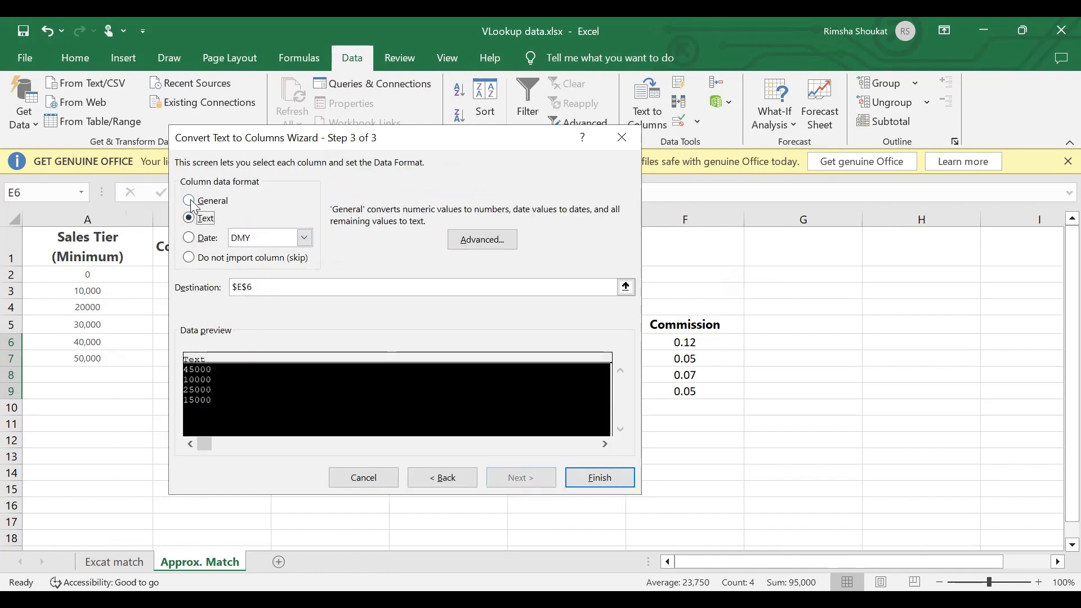
{"action": "left_click", "coordinate": [191, 201]}
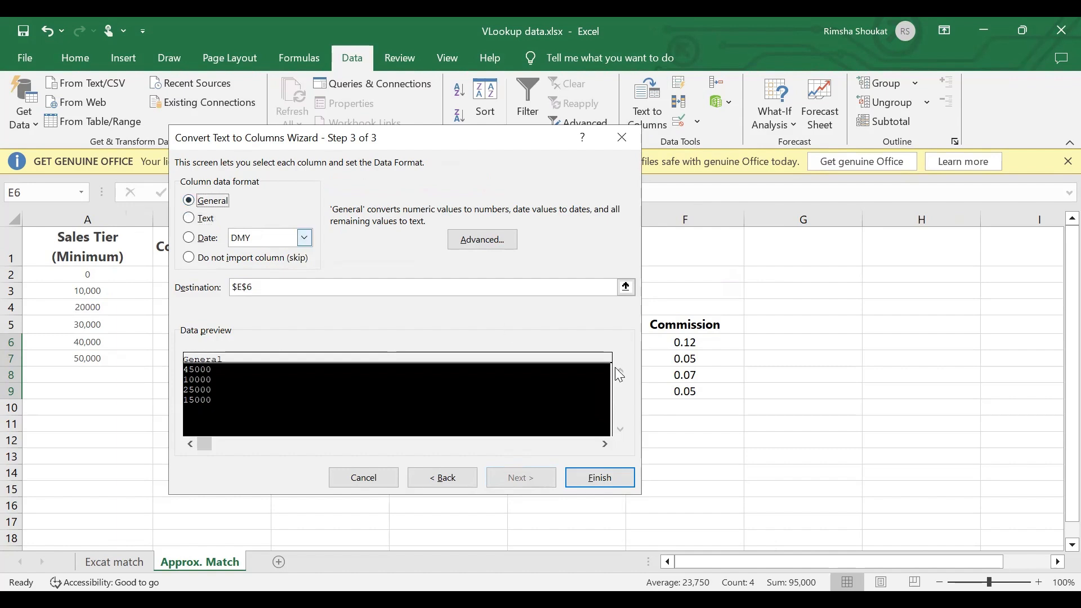
{"action": "left_click", "coordinate": [600, 477]}
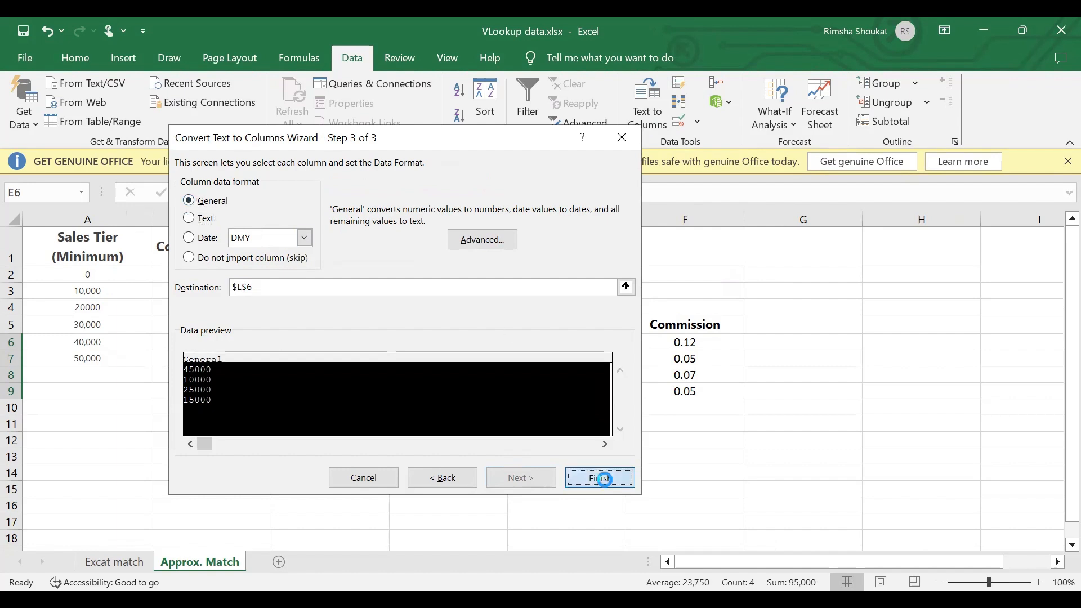
Clear the #N/A example from E10
{"action": "left_click", "coordinate": [557, 407]}
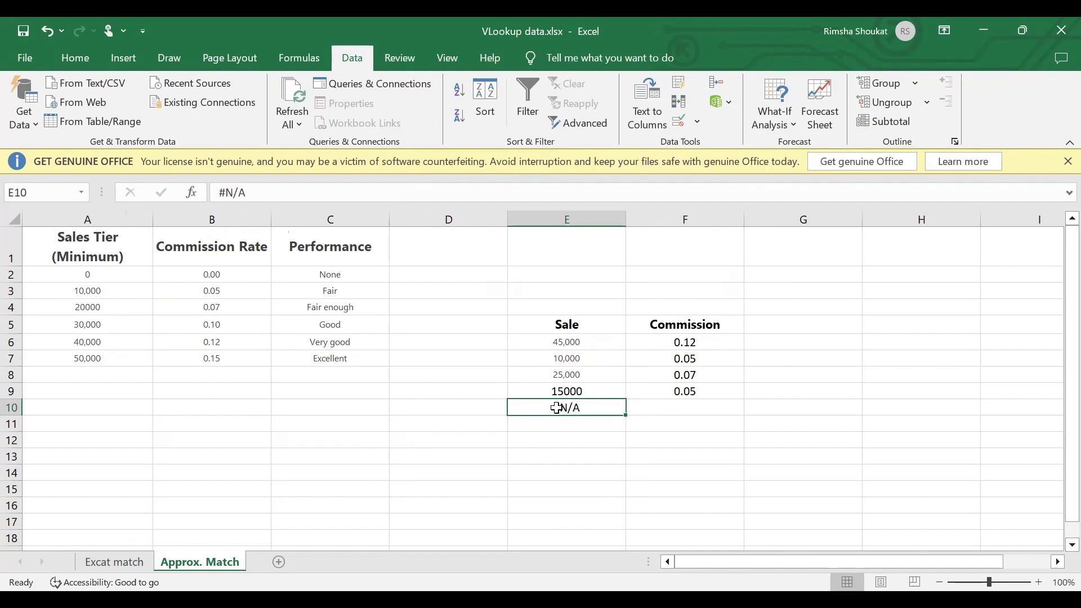
{"action": "key", "text": "BackSpace"}
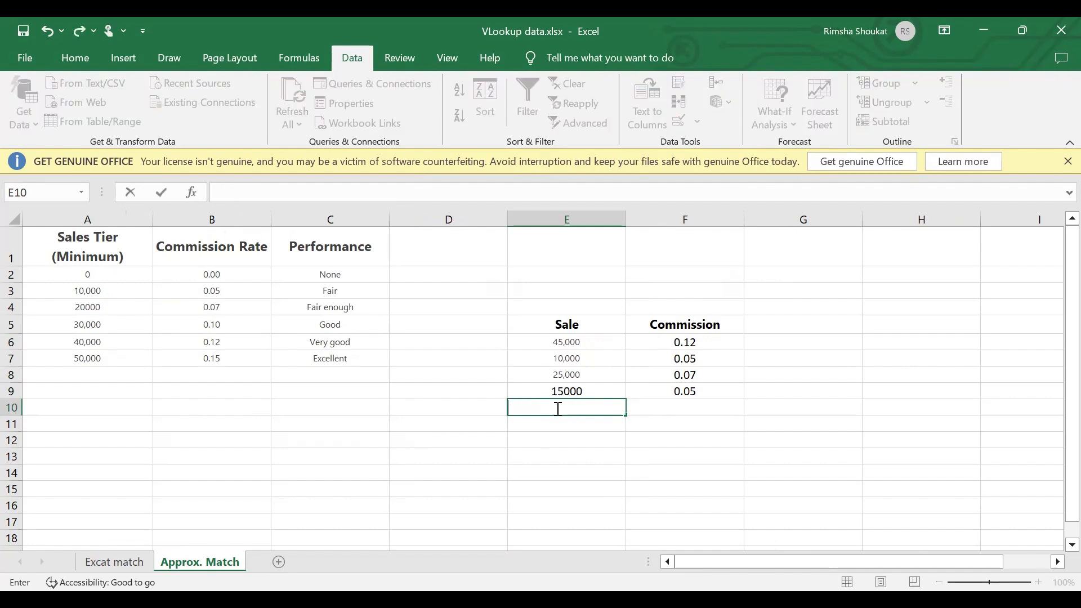
{"action": "left_click", "coordinate": [667, 407]}
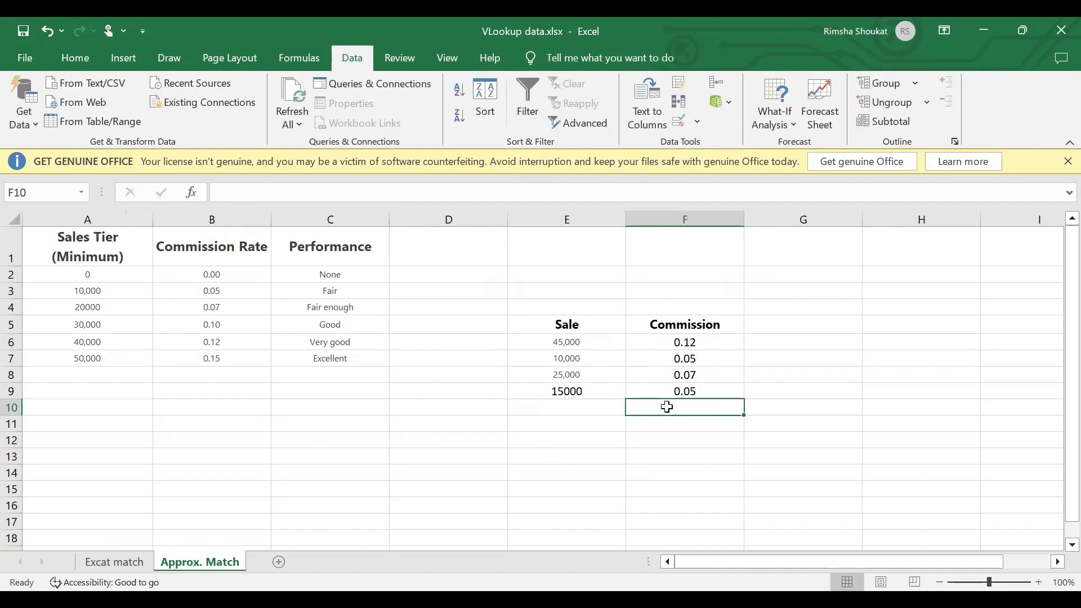
{"action": "left_click", "coordinate": [586, 422]}
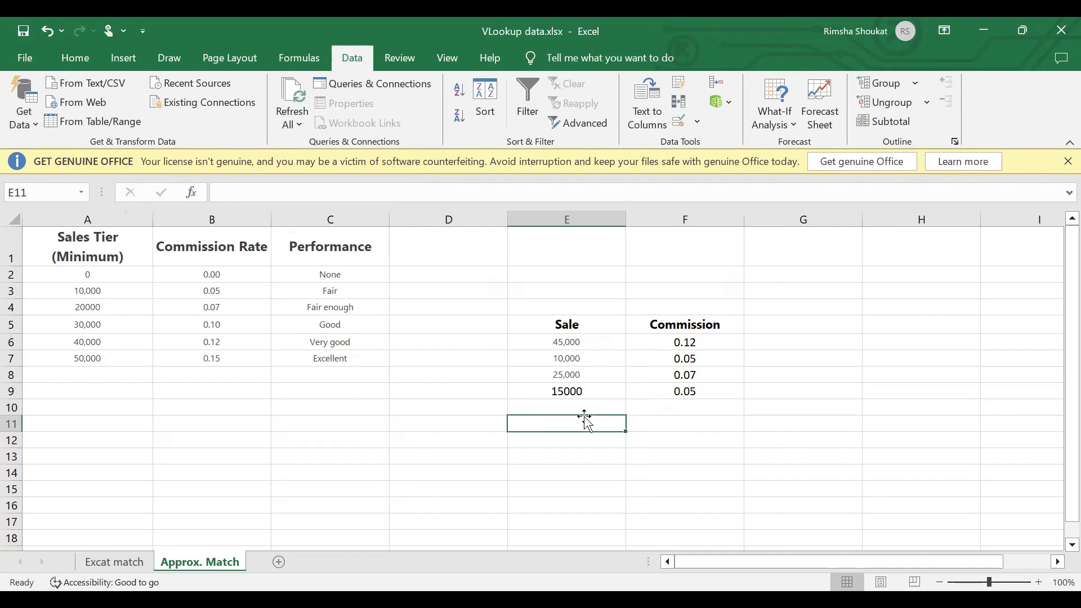